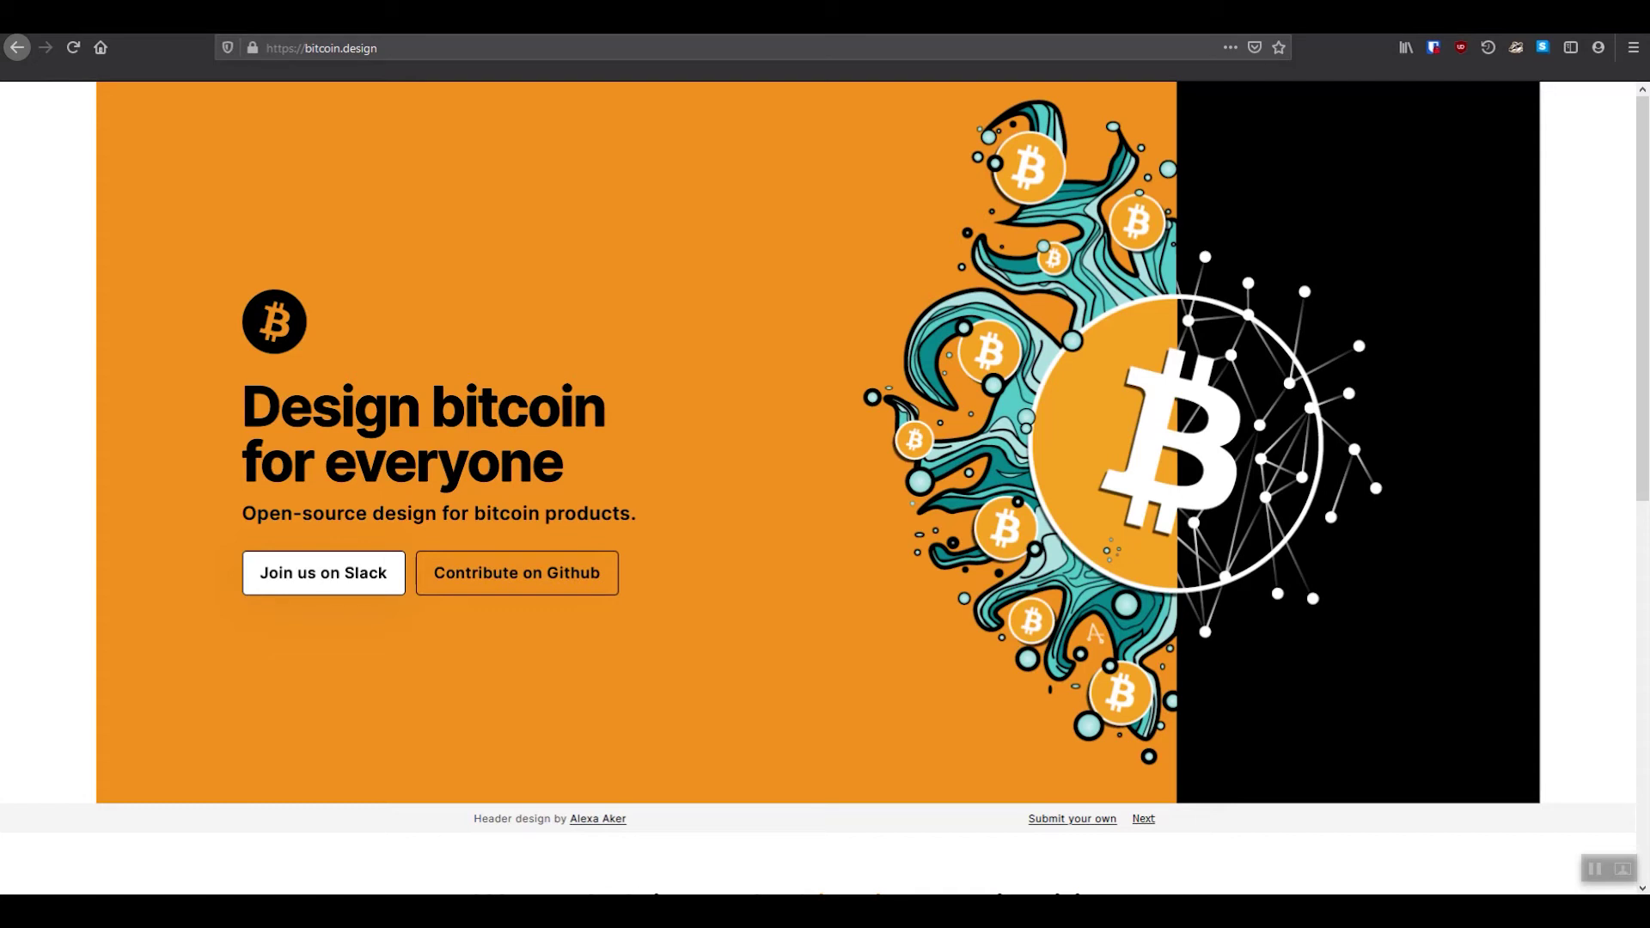
Look over the bitcoin.design homepage and open the Guide repository from the Bitcoin Design Community's GitHub page.
{"action": "scroll", "coordinate": [825, 455], "scroll_direction": "down", "scroll_amount": 4}
{"action": "scroll", "coordinate": [825, 455], "scroll_direction": "up", "scroll_amount": 4}
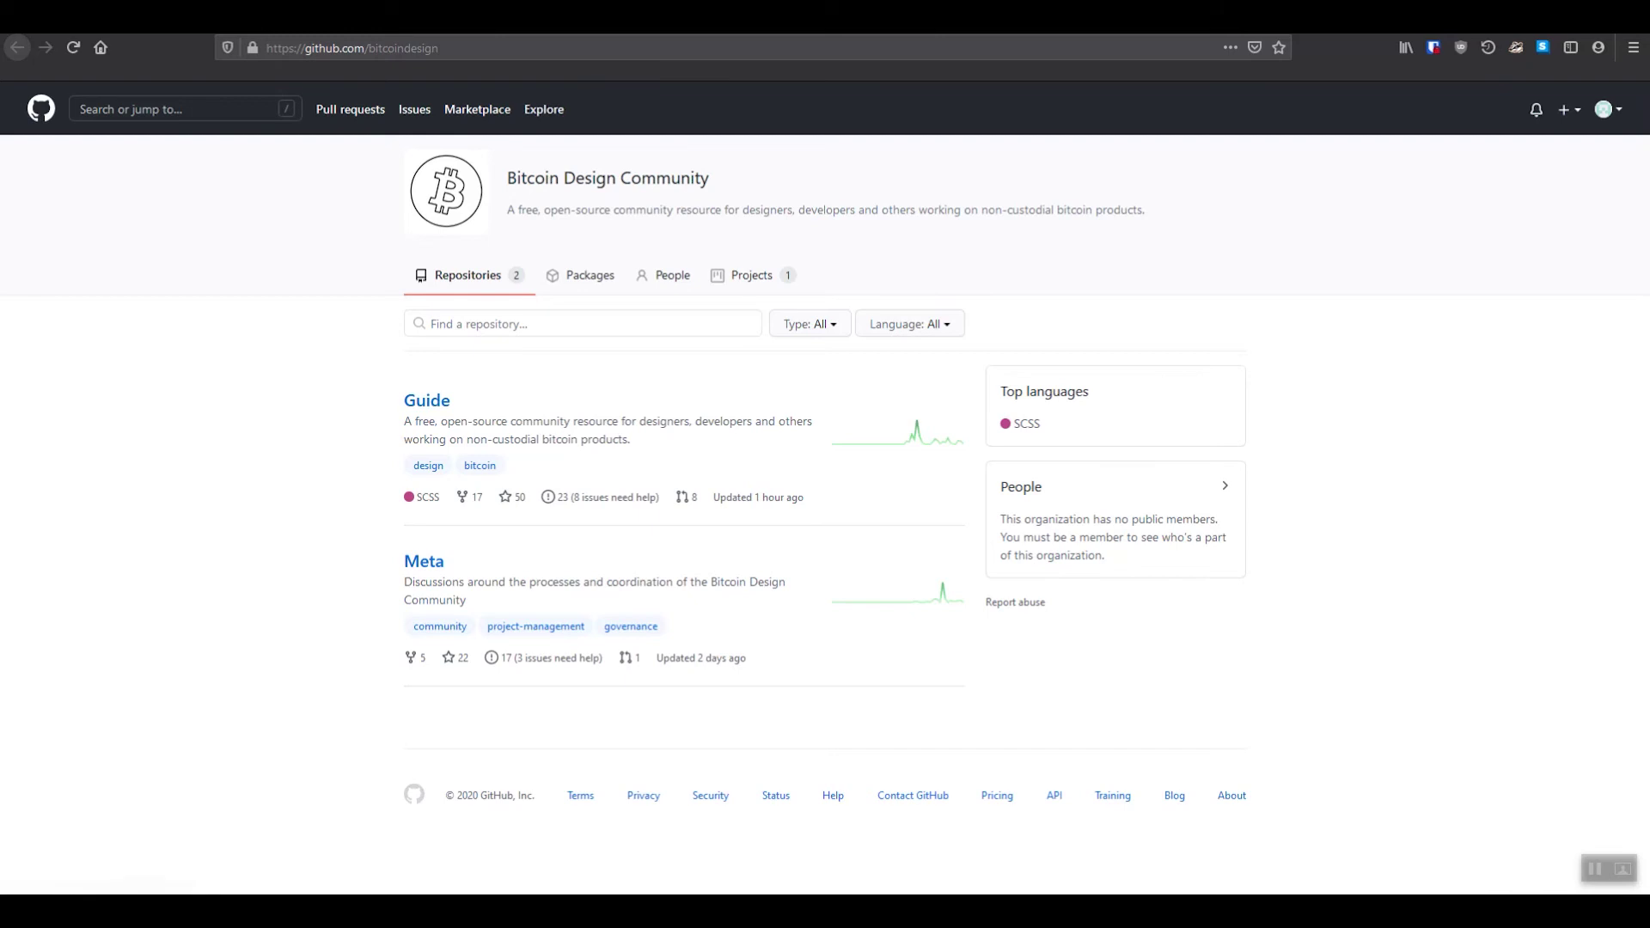
{"action": "left_click", "coordinate": [427, 401]}
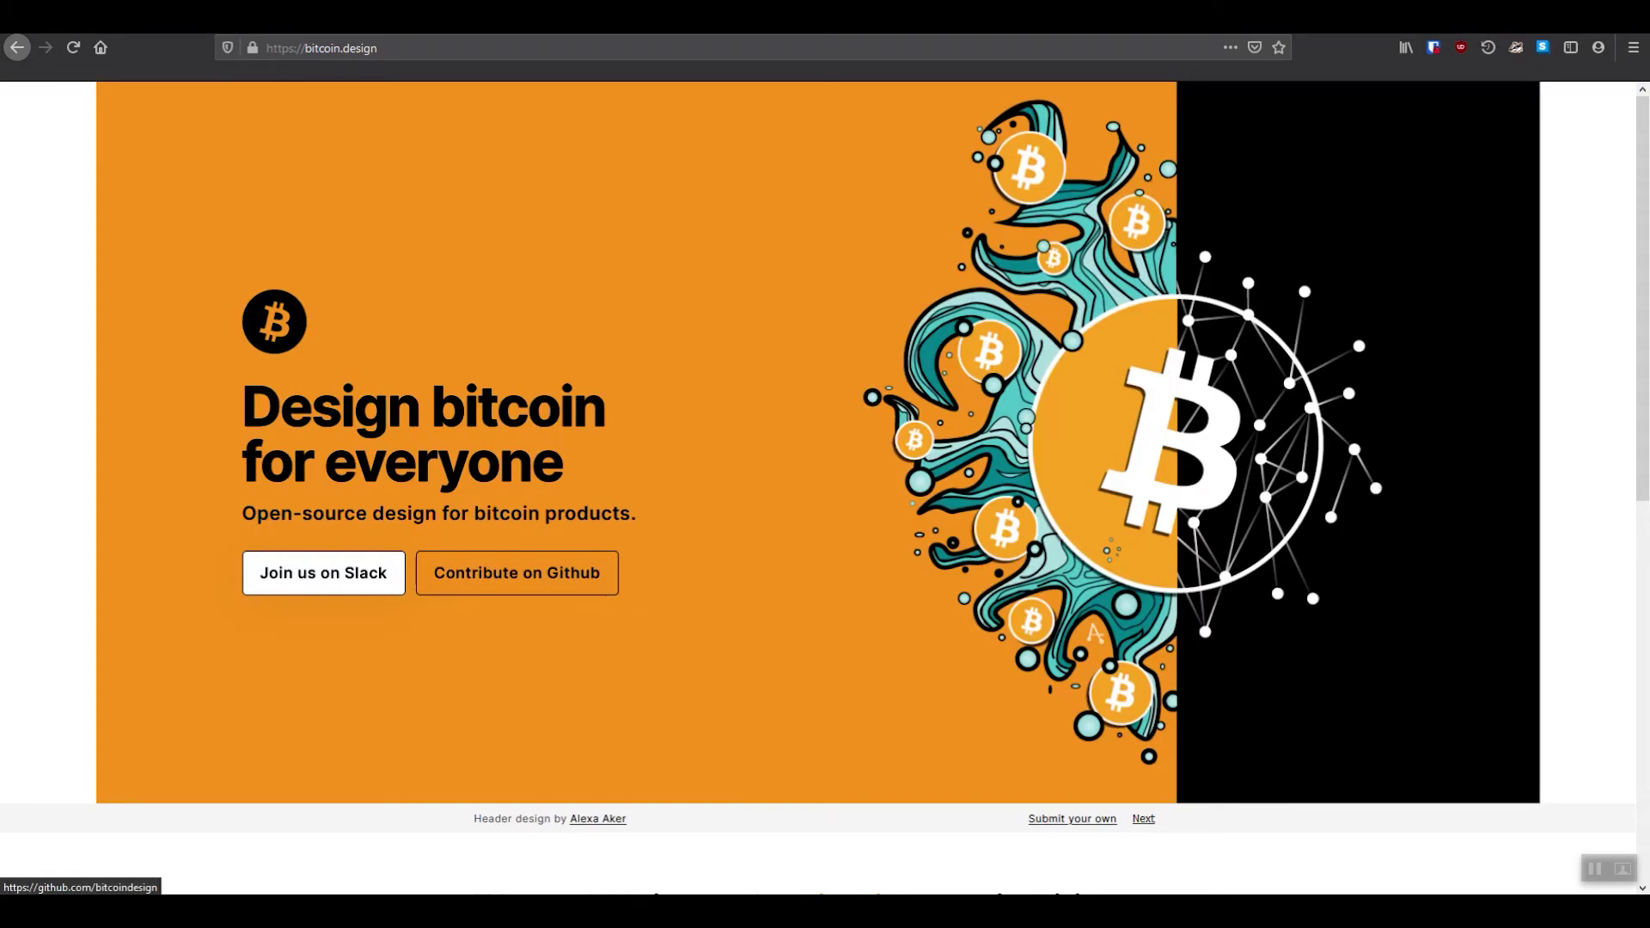
{"action": "left_click", "coordinate": [17, 48]}
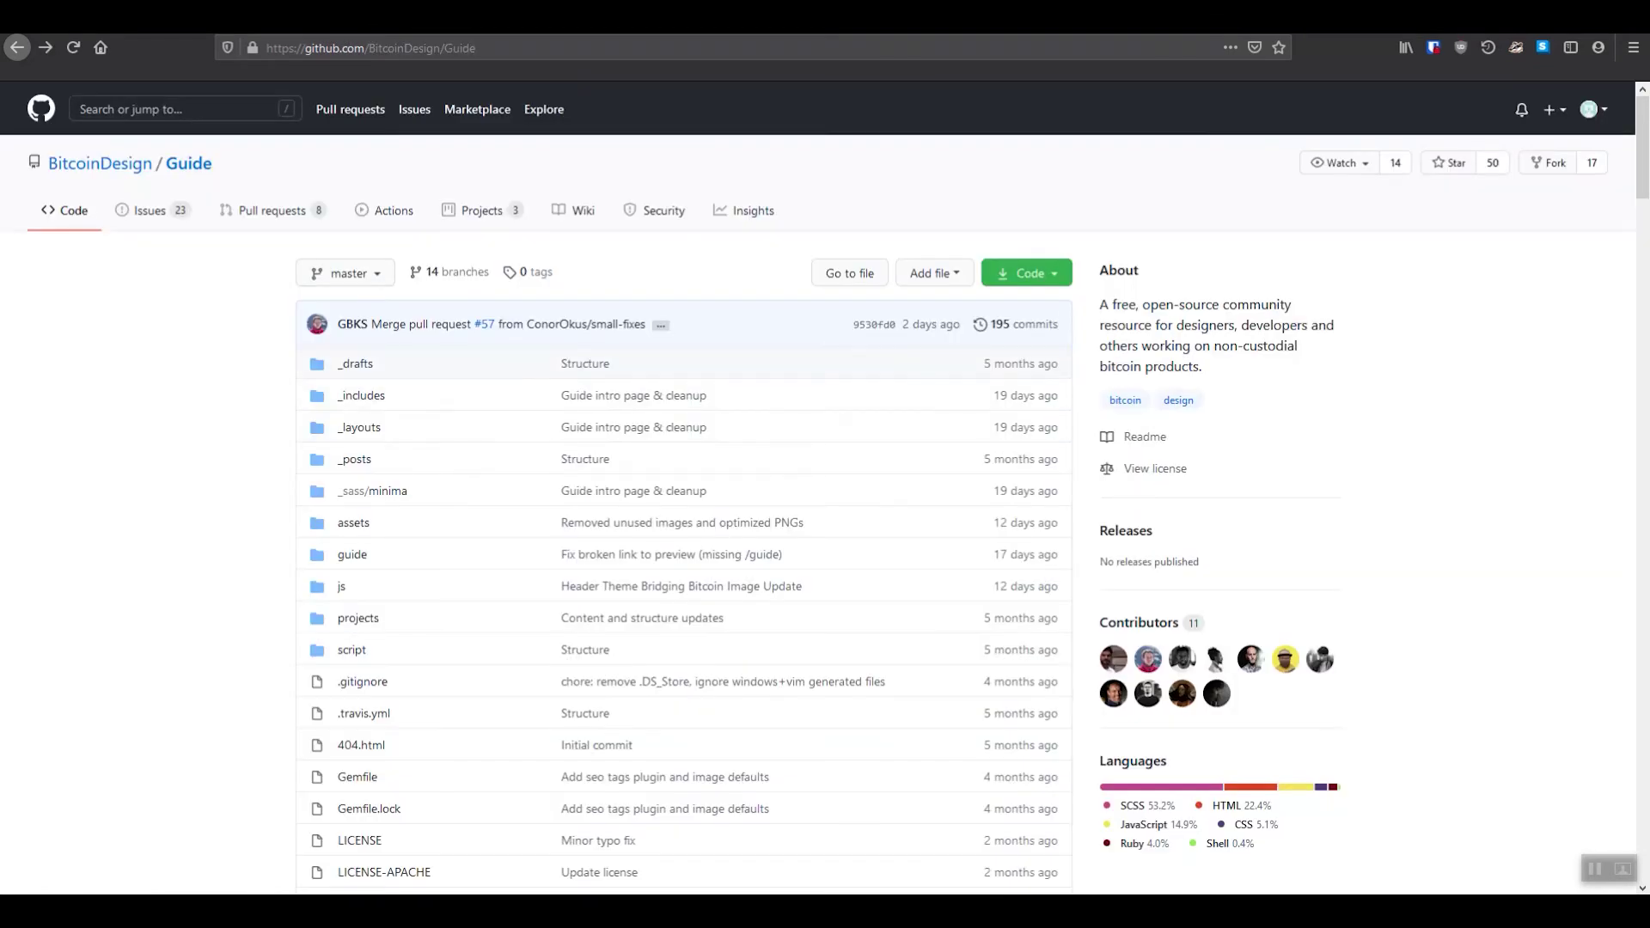
Look through the files and folders in the Guide repository's master branch.
{"action": "scroll", "coordinate": [317, 497], "scroll_direction": "down", "scroll_amount": 2}
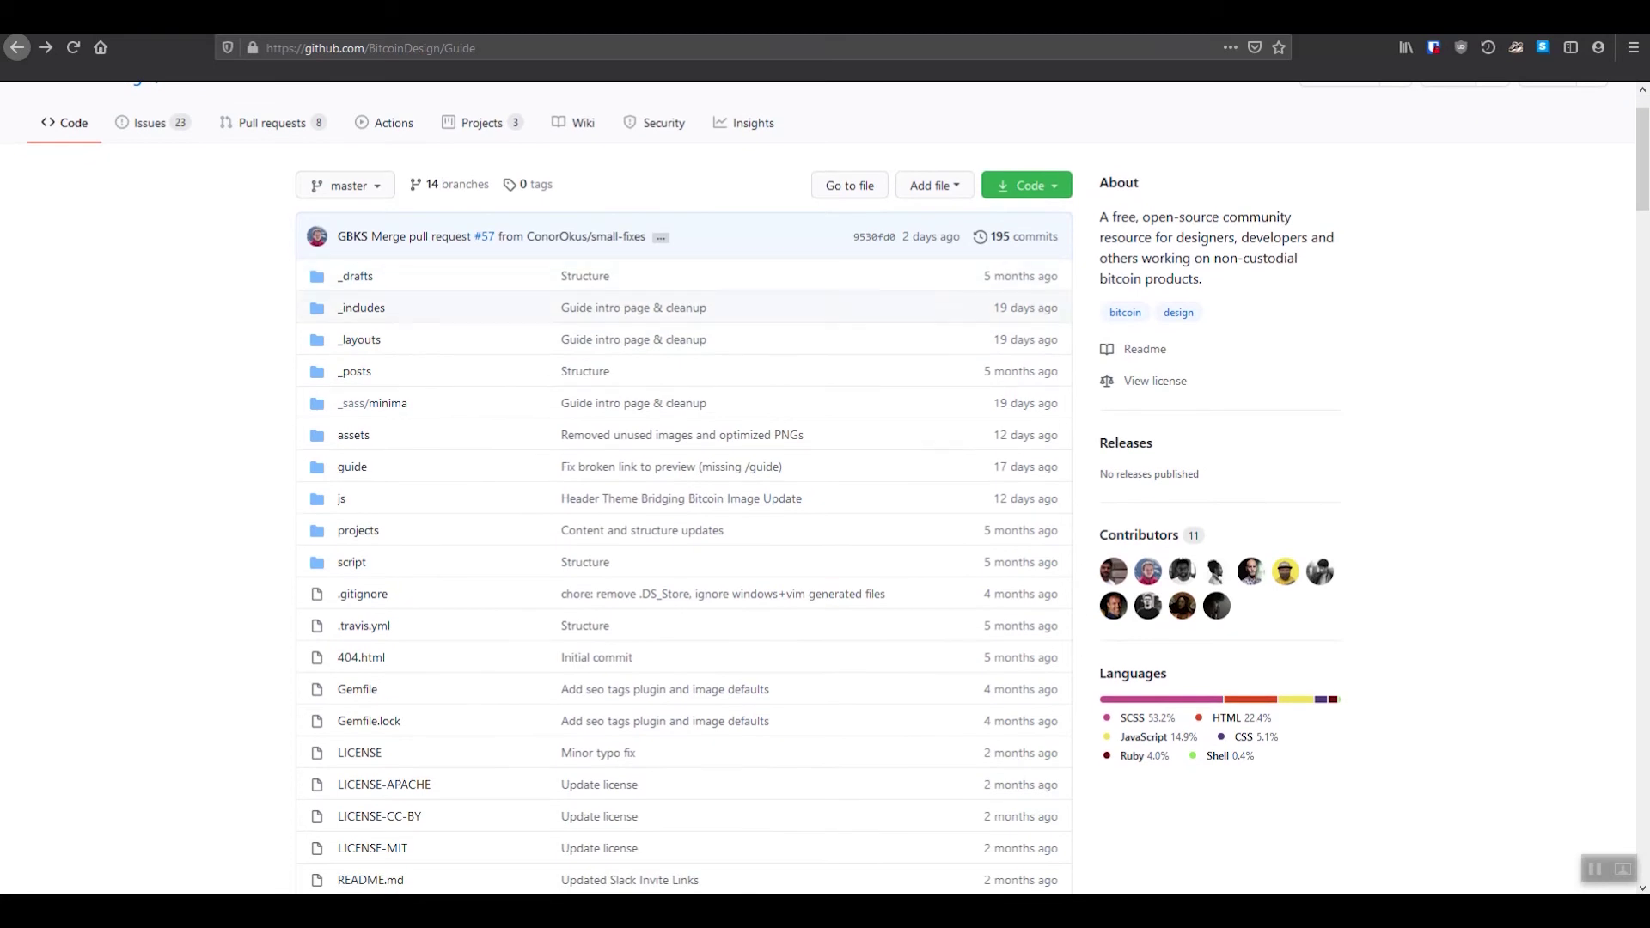
{"action": "scroll", "coordinate": [585, 363], "scroll_direction": "down", "scroll_amount": 3}
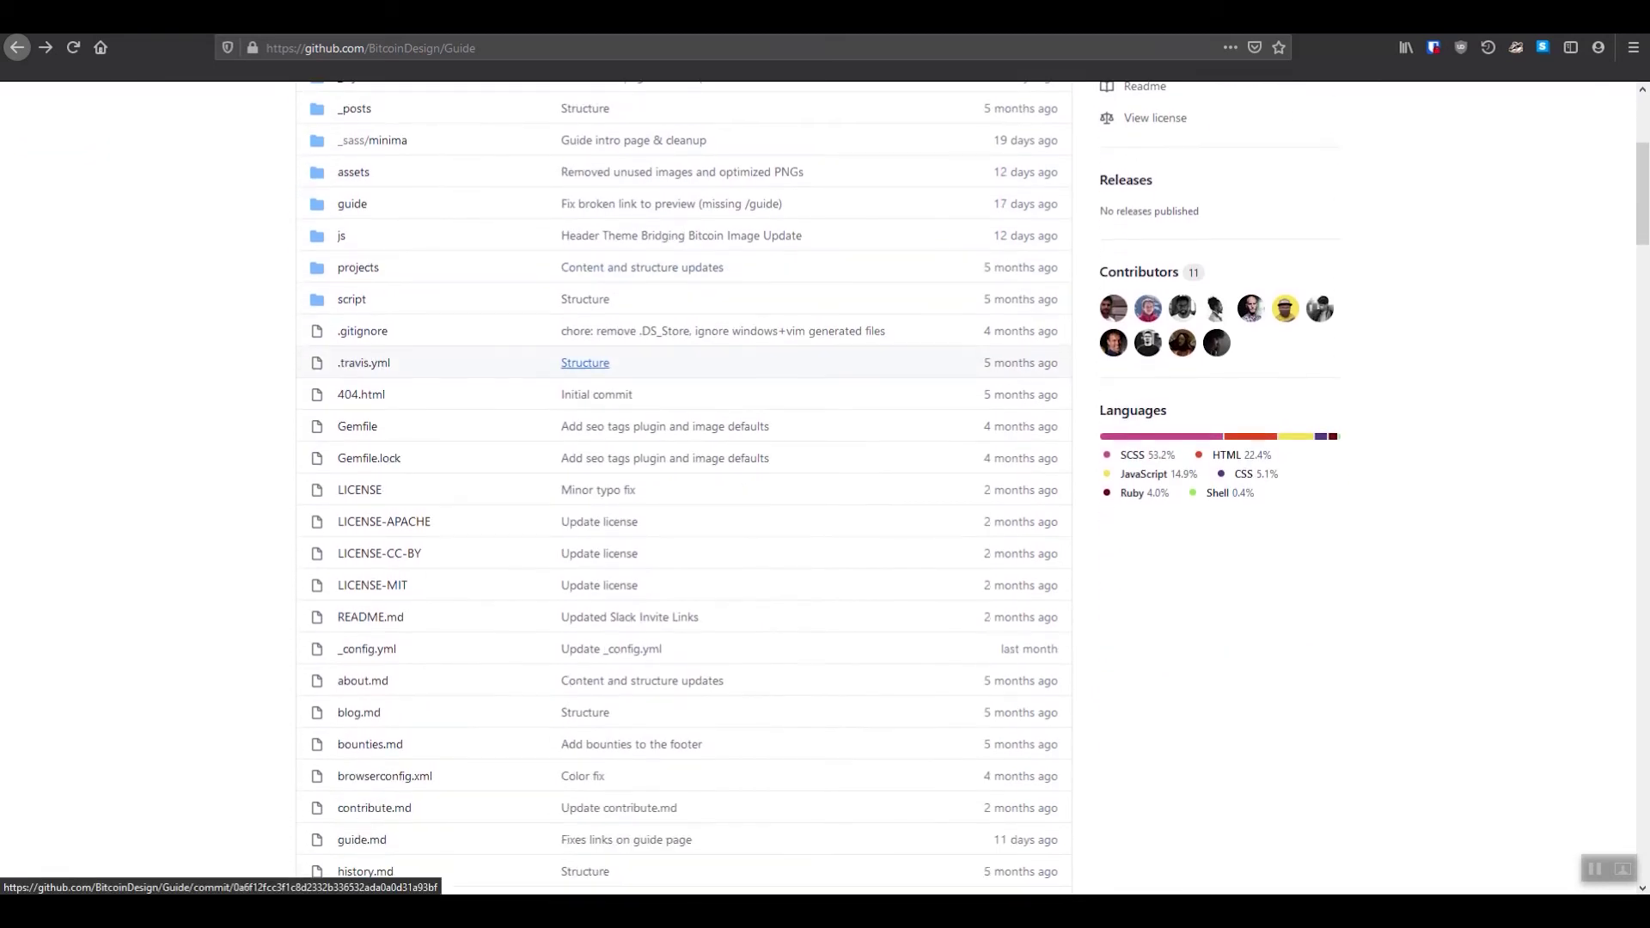
{"action": "scroll", "coordinate": [585, 363], "scroll_direction": "up", "scroll_amount": 2}
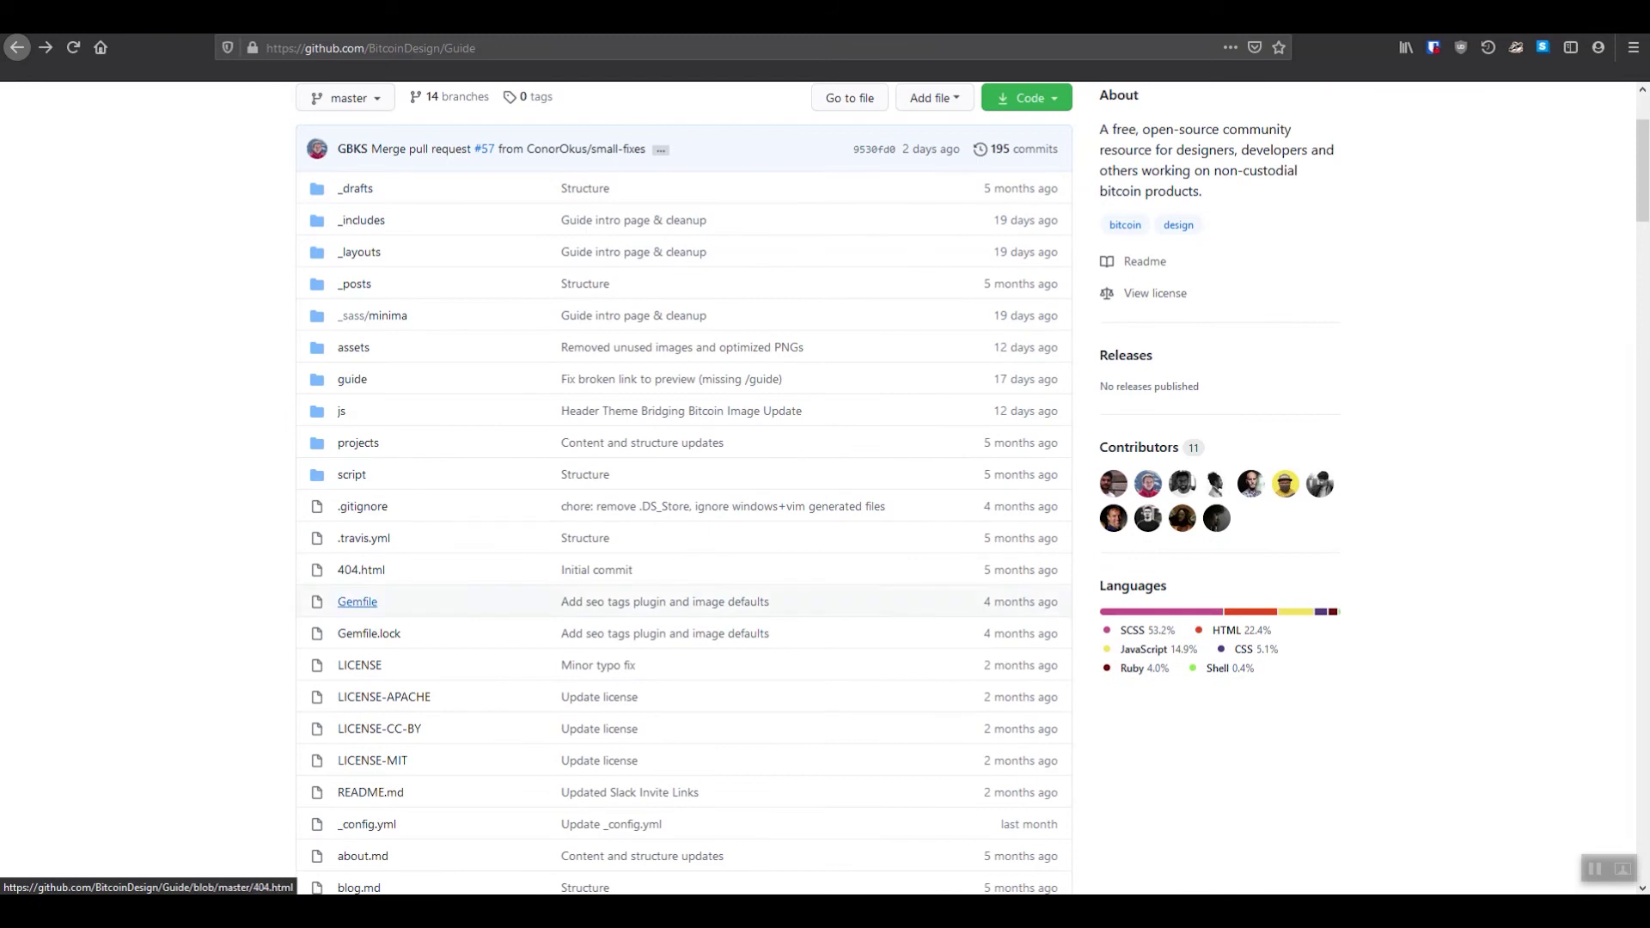
{"action": "scroll", "coordinate": [370, 825], "scroll_direction": "down", "scroll_amount": 4}
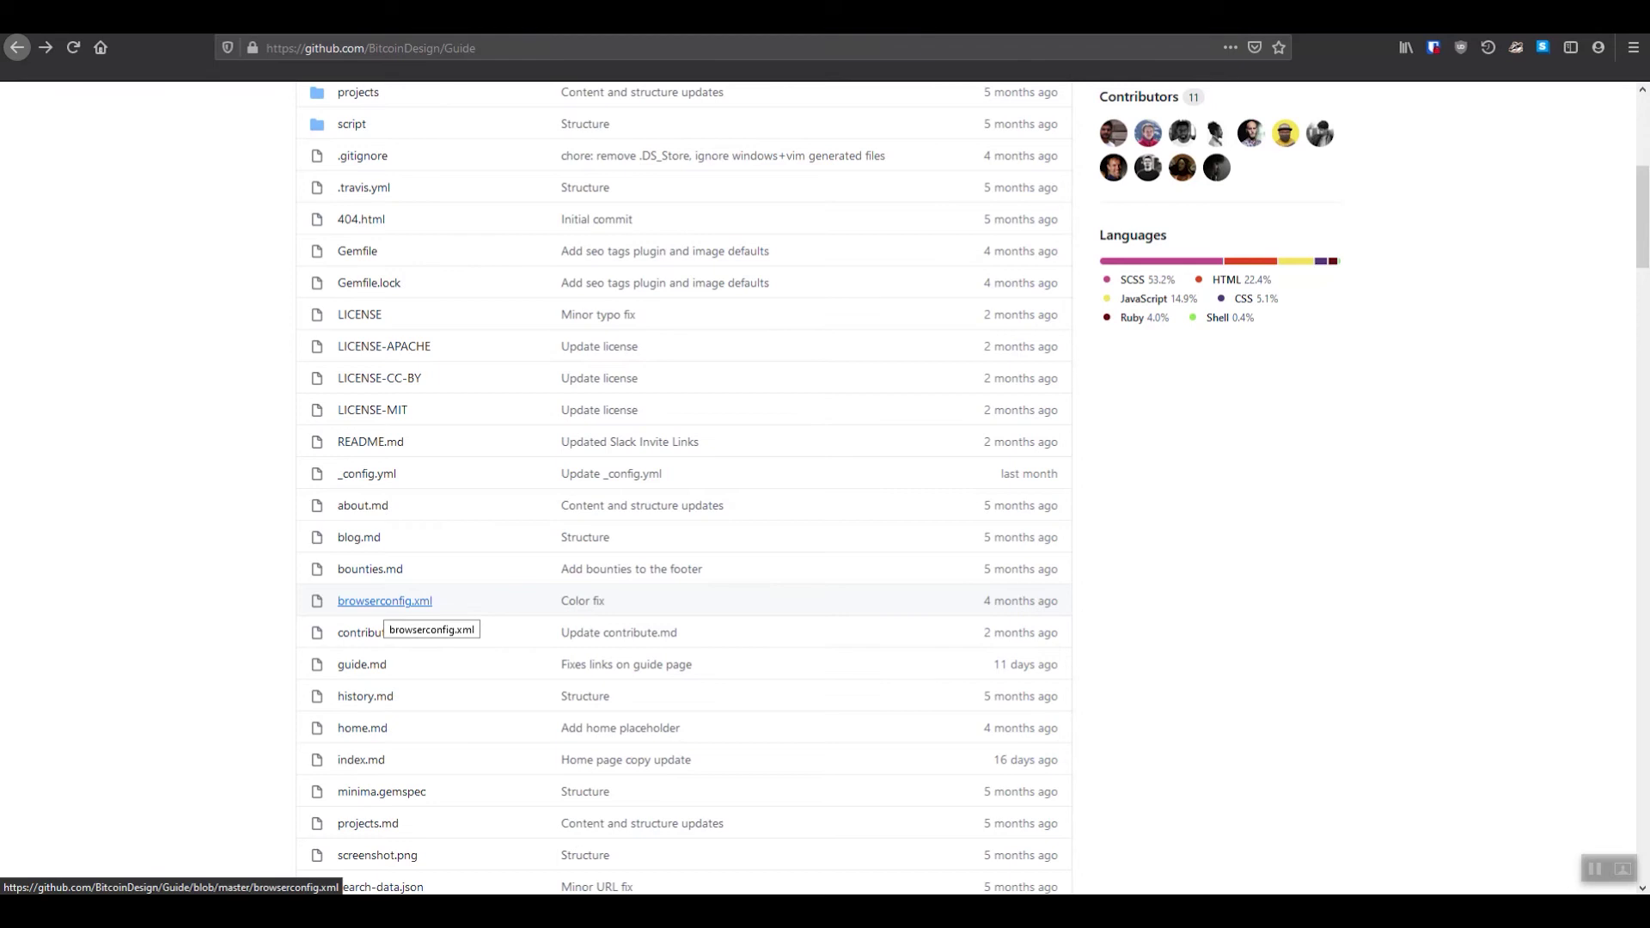
{"action": "scroll", "coordinate": [385, 605], "scroll_direction": "down", "scroll_amount": 2}
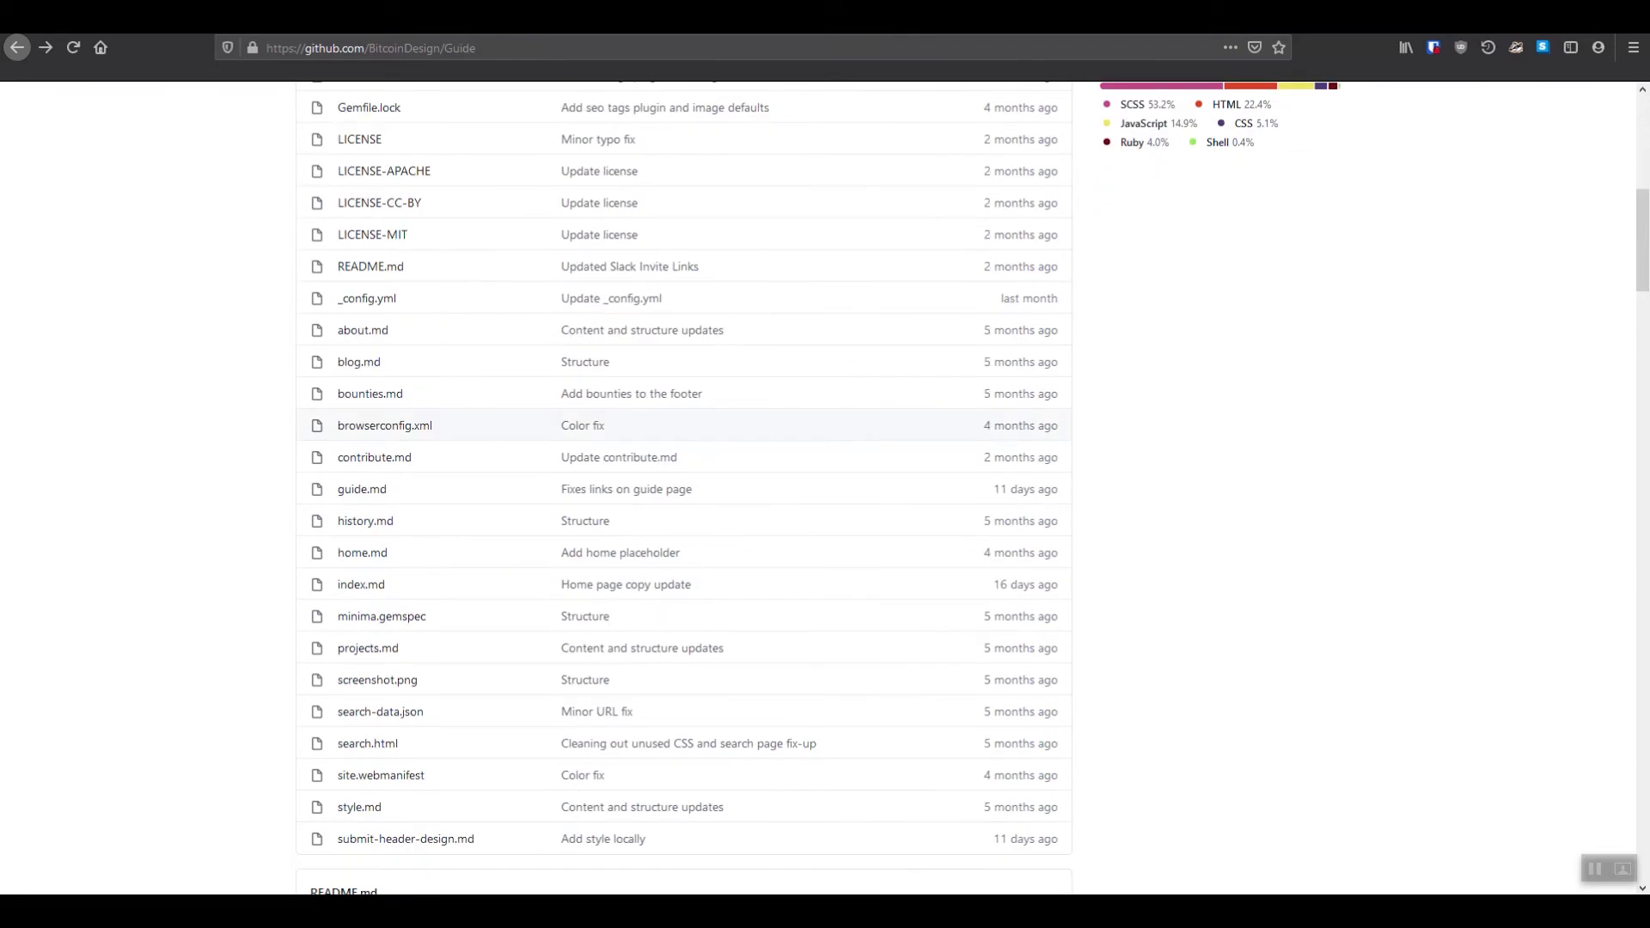
{"action": "scroll", "coordinate": [361, 524], "scroll_direction": "up", "scroll_amount": 7}
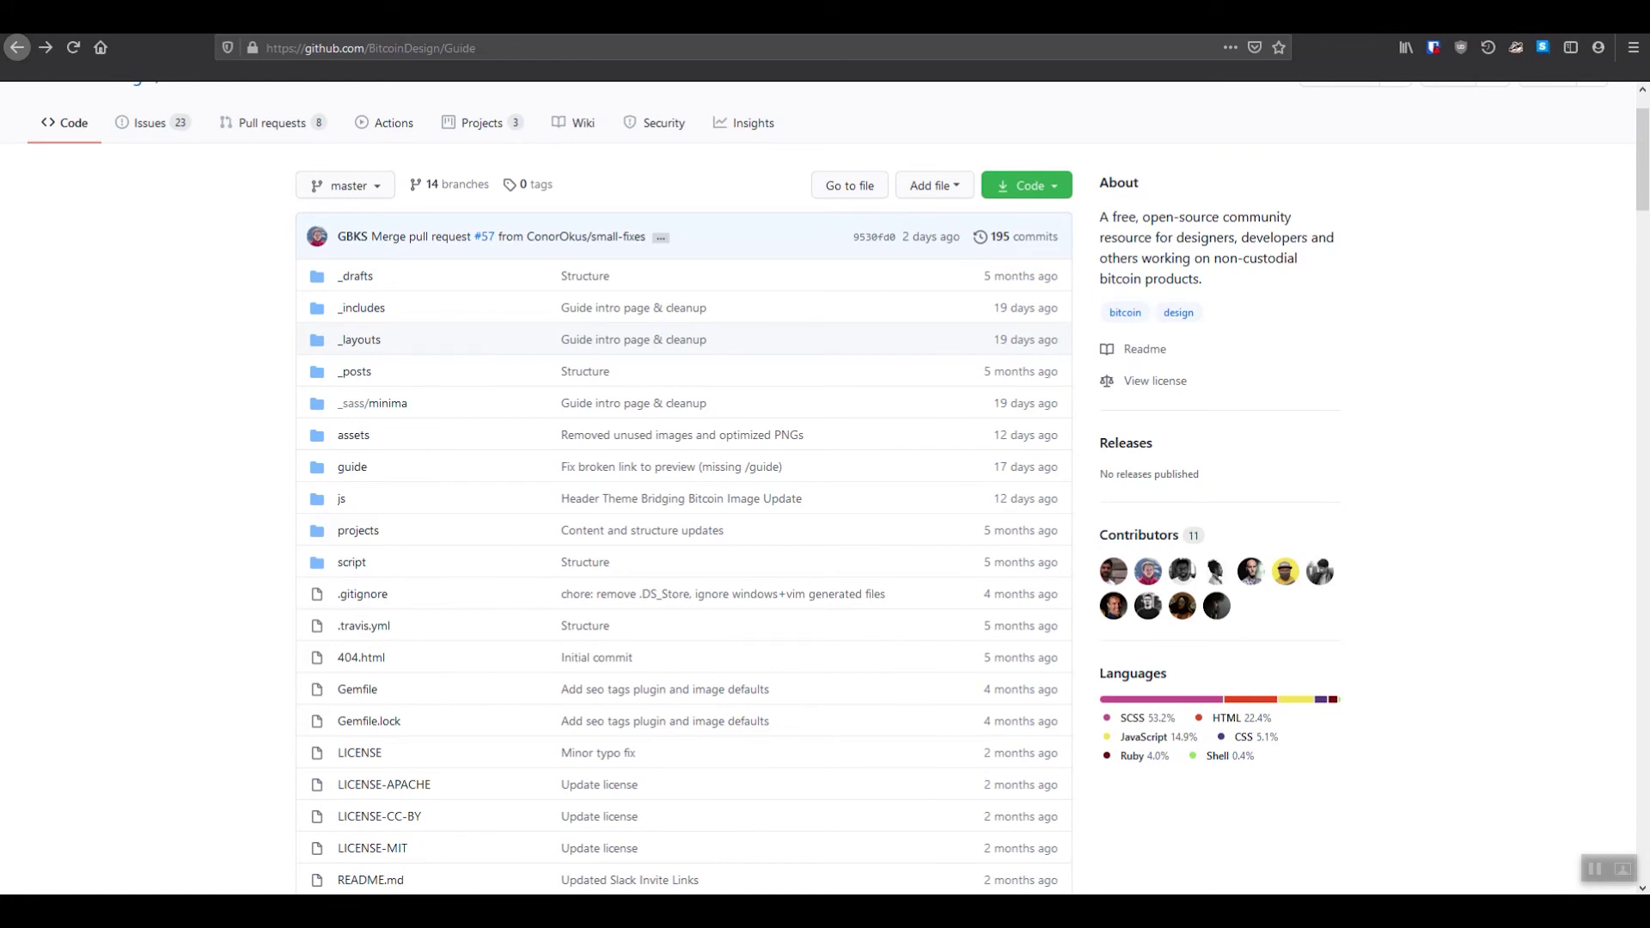
View the bitcoin.design homepage again and return to the Guide repository's file list on GitHub.
{"action": "key", "text": "alt+Right"}
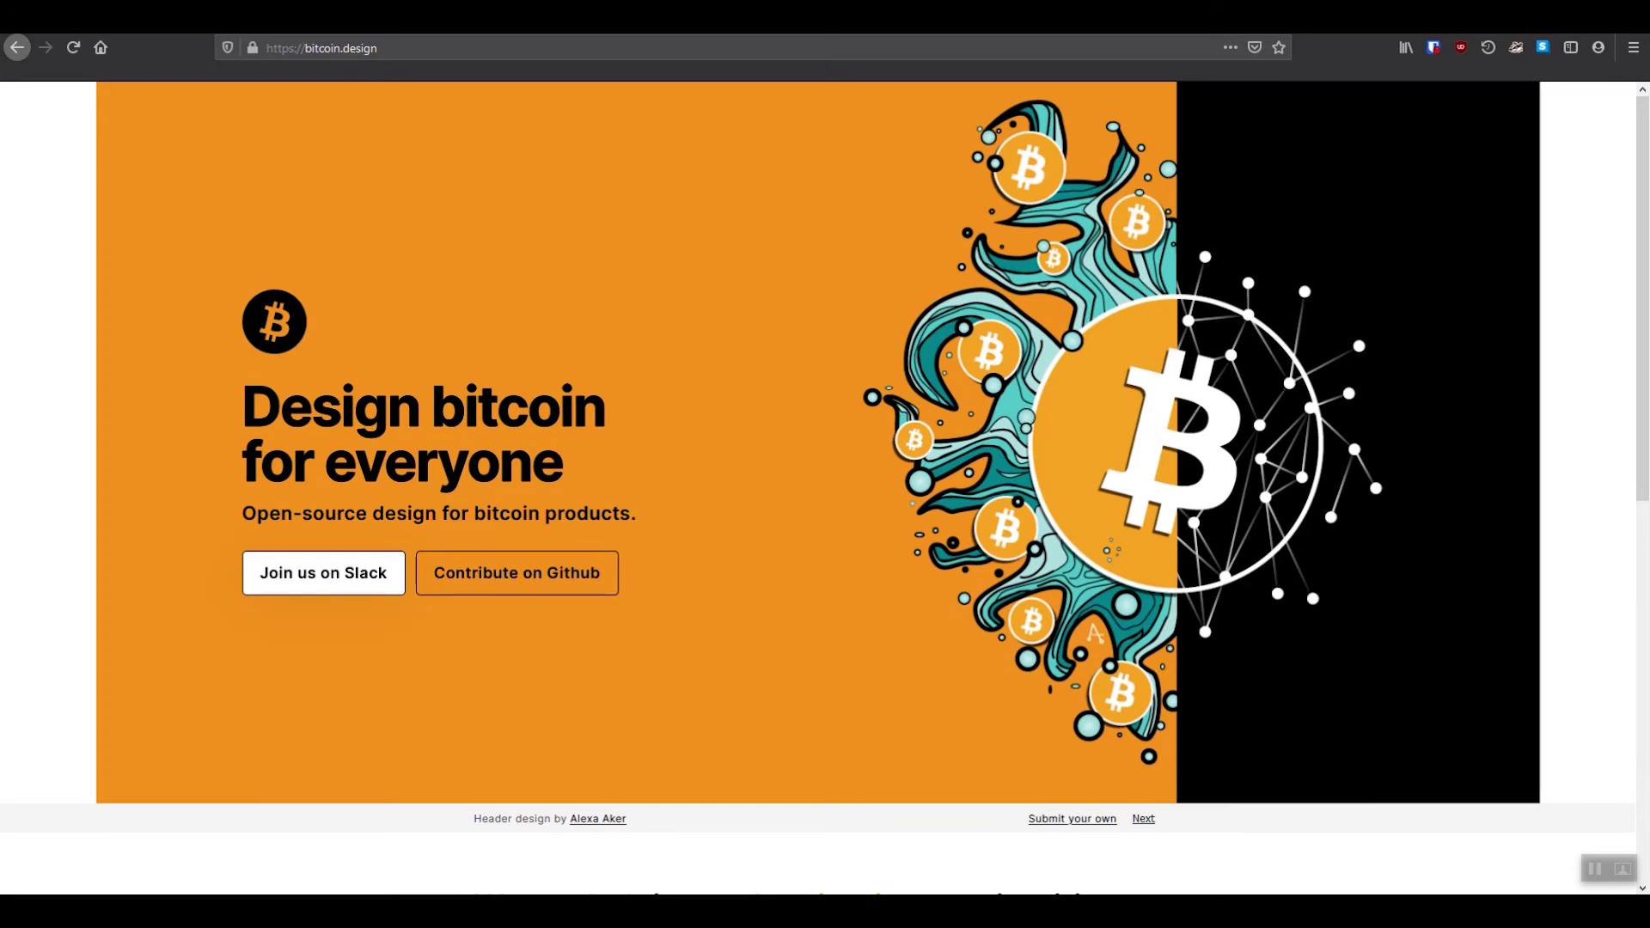
{"action": "left_click", "coordinate": [516, 572]}
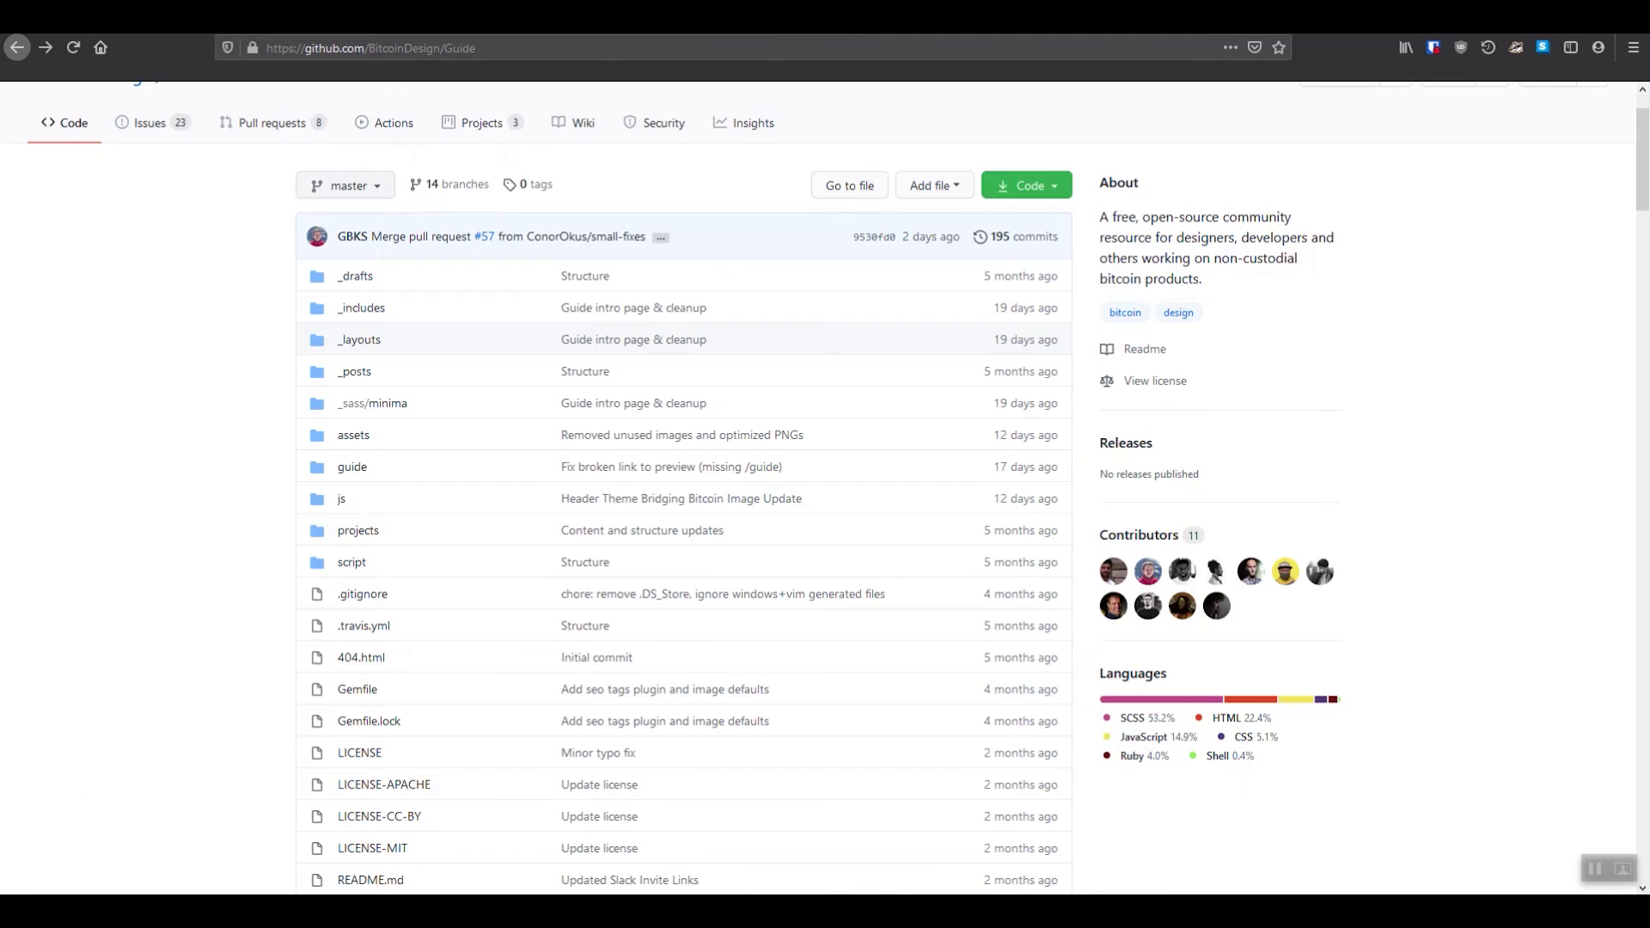
{"action": "scroll", "coordinate": [357, 618], "scroll_direction": "up", "scroll_amount": 2}
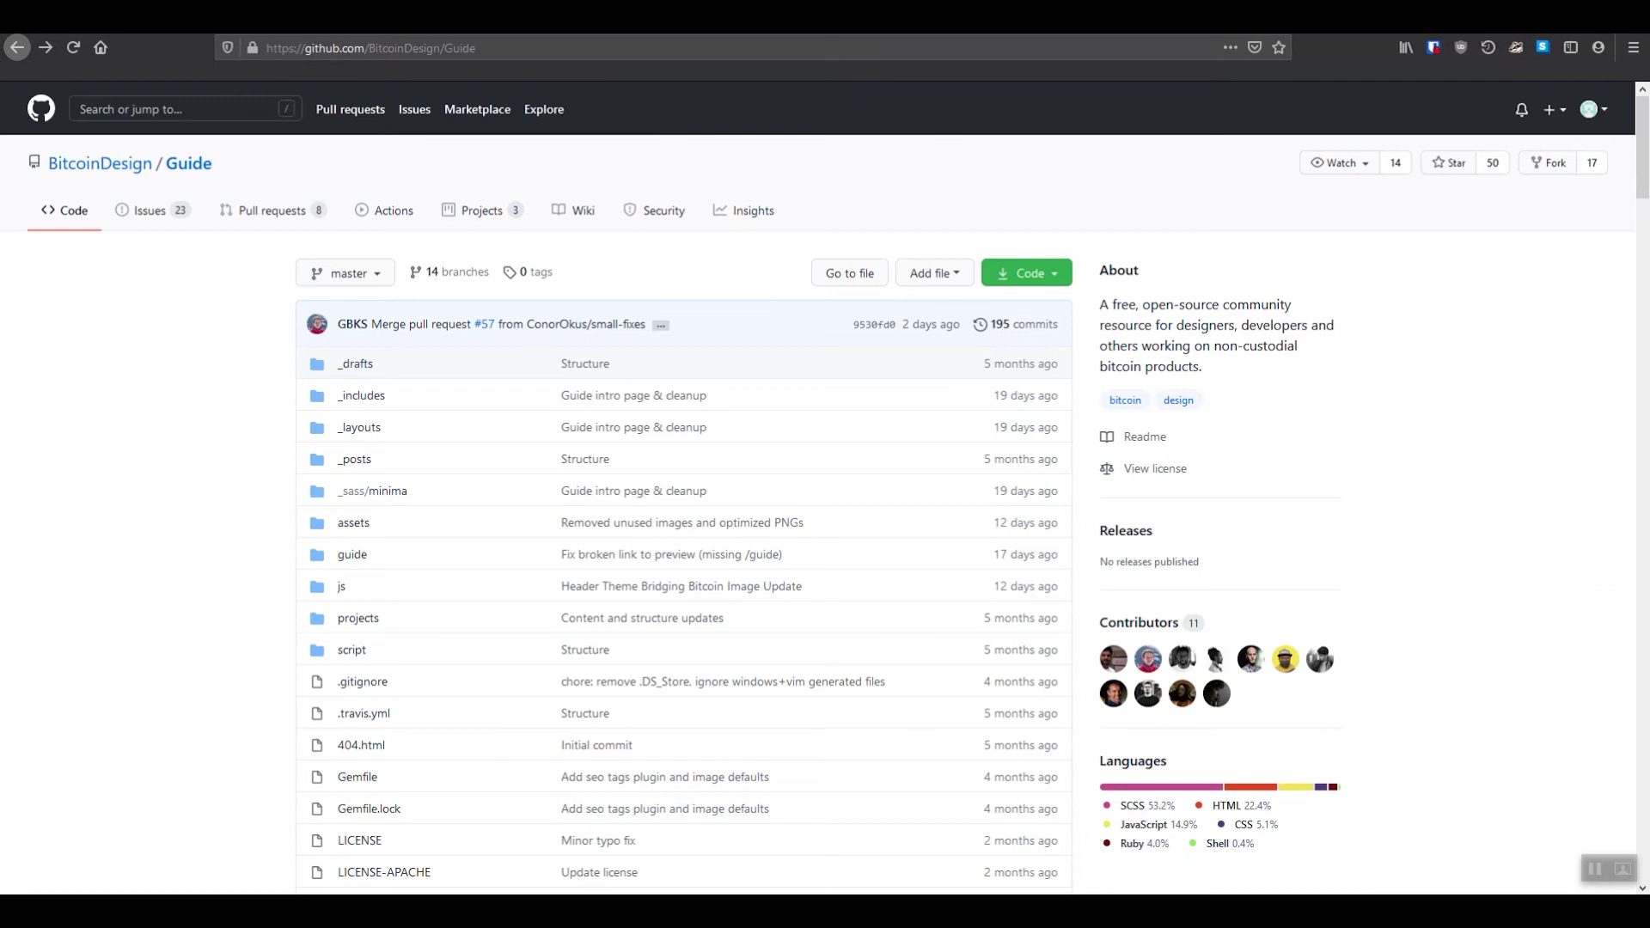
{"action": "scroll", "coordinate": [679, 409], "scroll_direction": "down", "scroll_amount": 2}
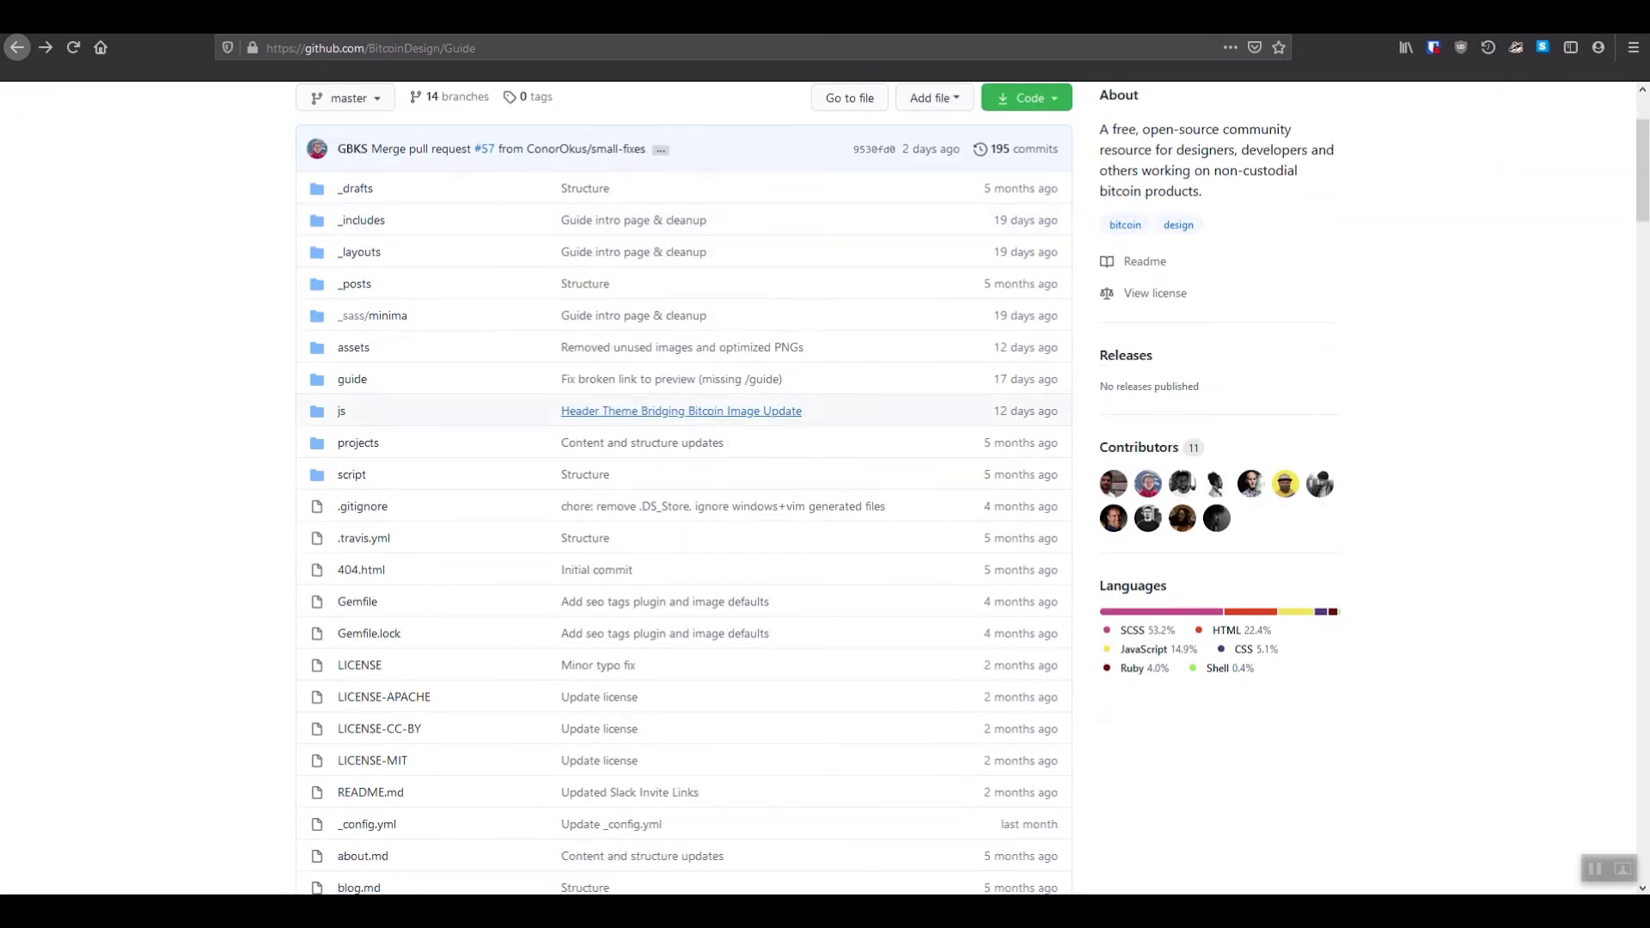
{"action": "scroll", "coordinate": [361, 347], "scroll_direction": "up", "scroll_amount": 2}
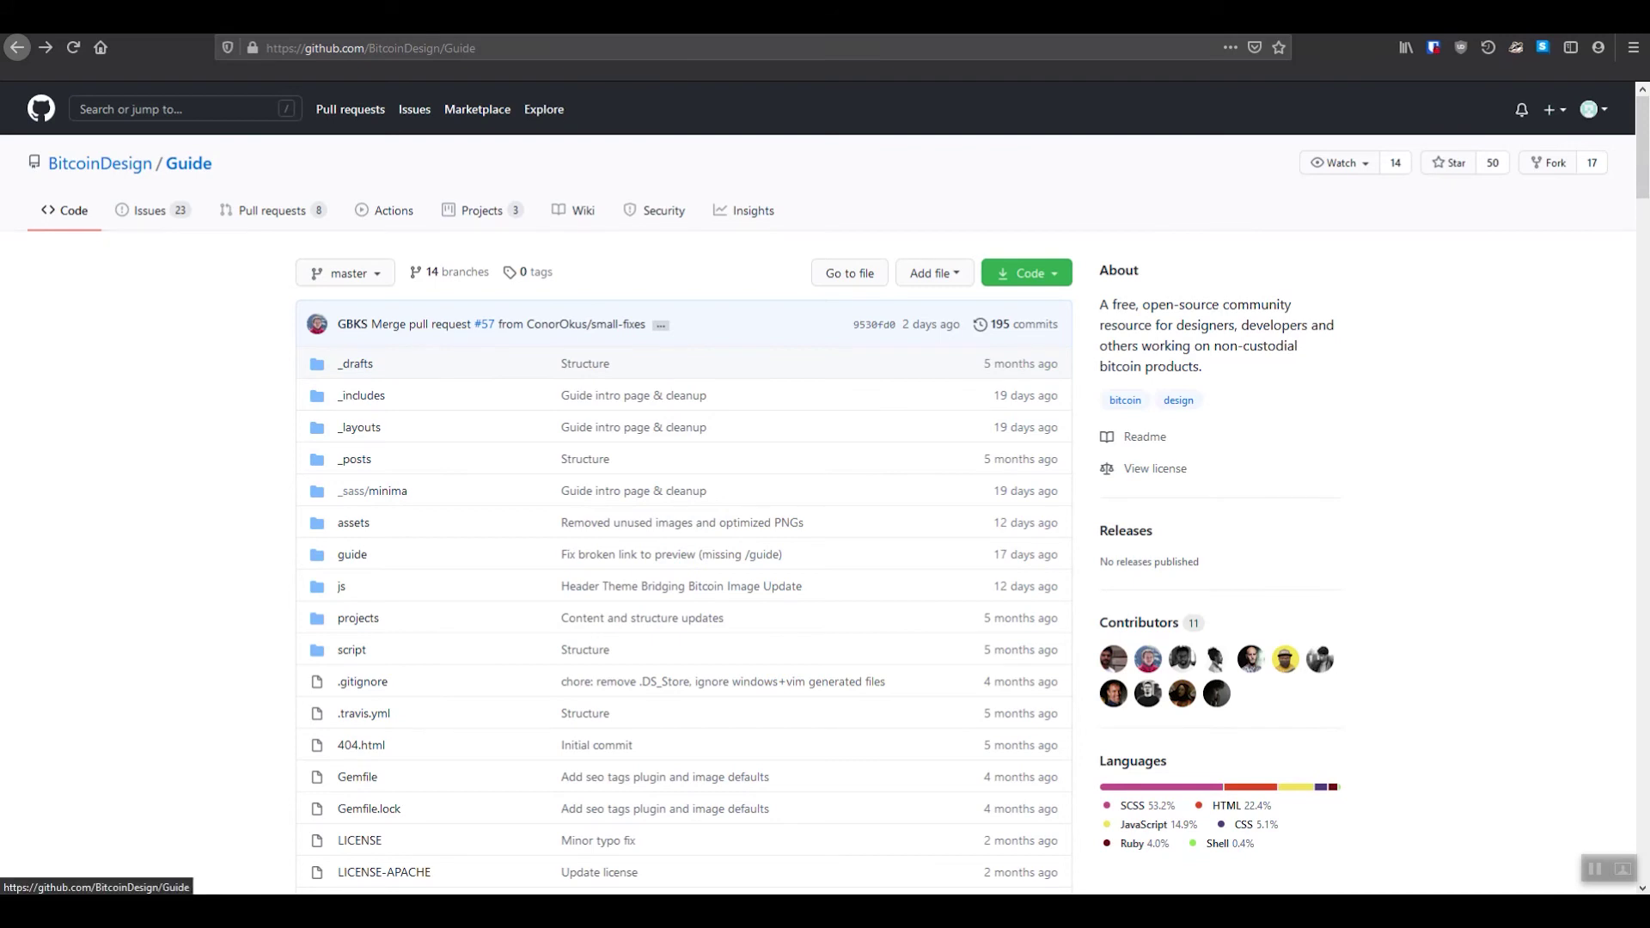
Open the Guide repository's issues and look through the open ones.
{"action": "left_click", "coordinate": [151, 210]}
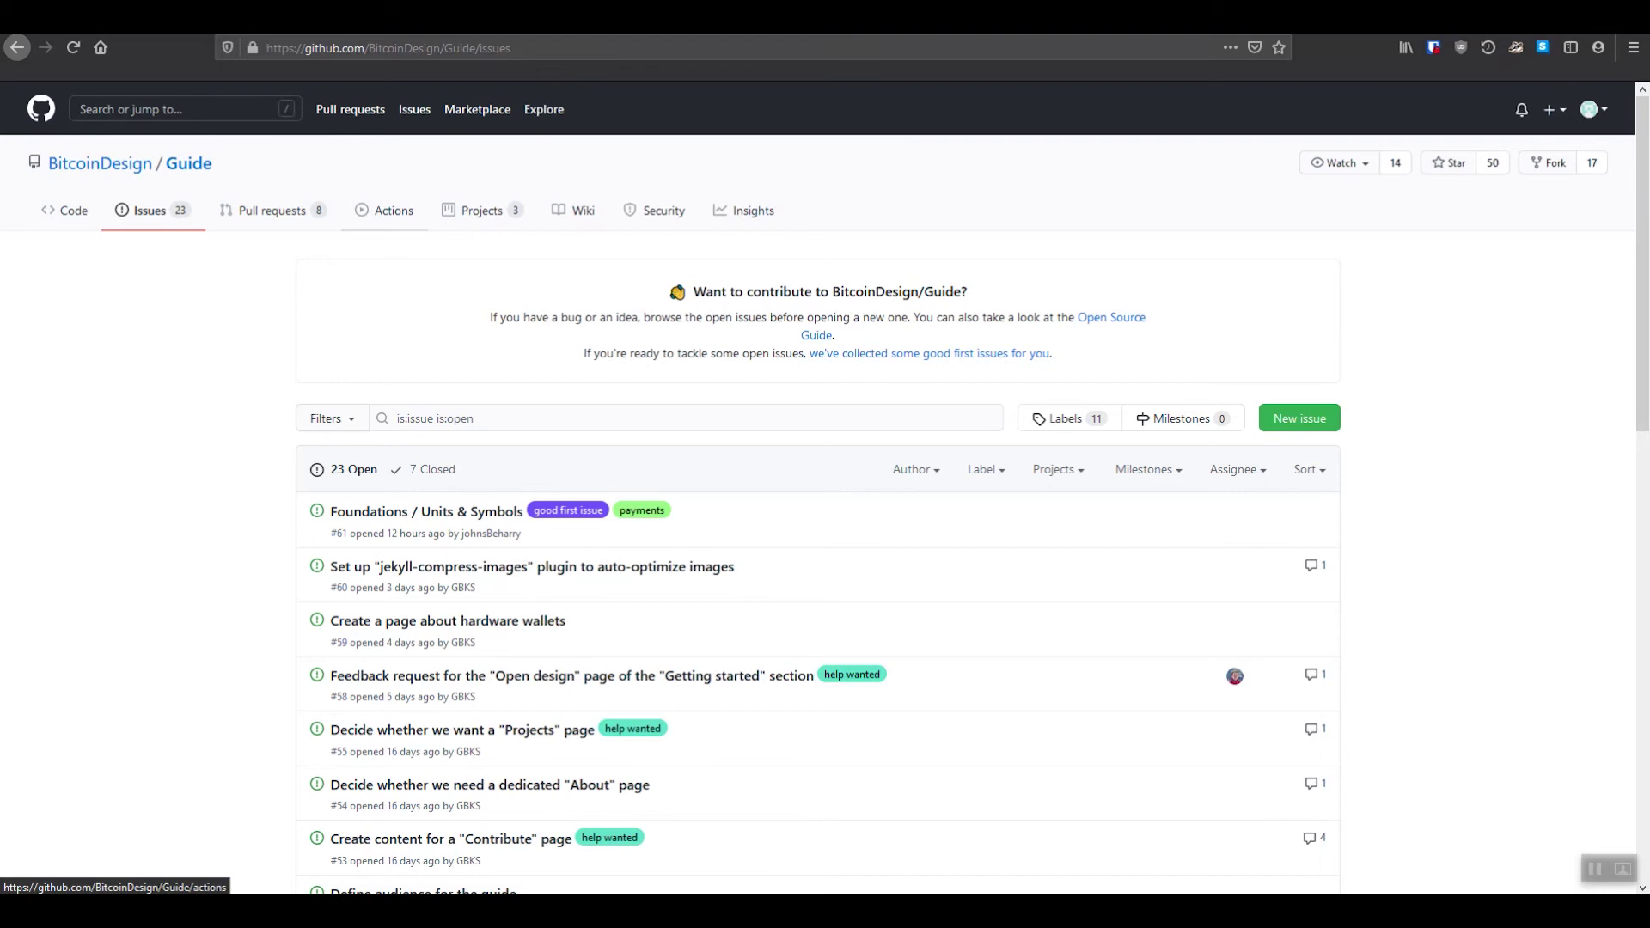
{"action": "scroll", "coordinate": [825, 482], "scroll_direction": "down", "scroll_amount": 1}
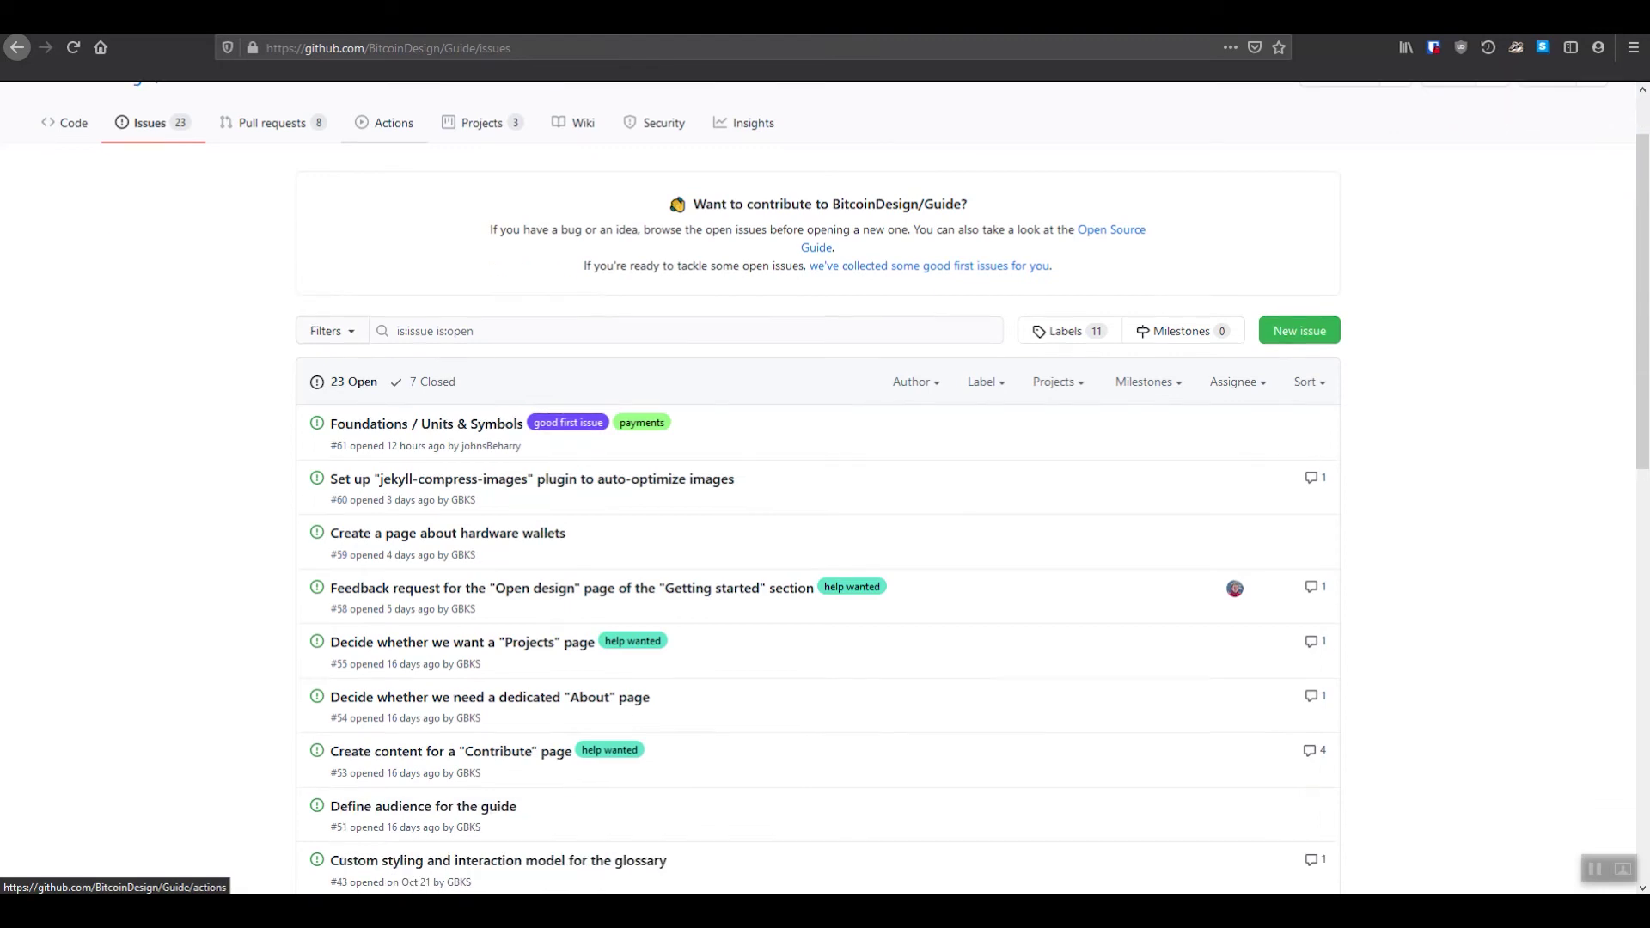
{"action": "scroll", "coordinate": [825, 481], "scroll_direction": "up", "scroll_amount": 1}
{"action": "scroll", "coordinate": [825, 481], "scroll_direction": "down", "scroll_amount": 3}
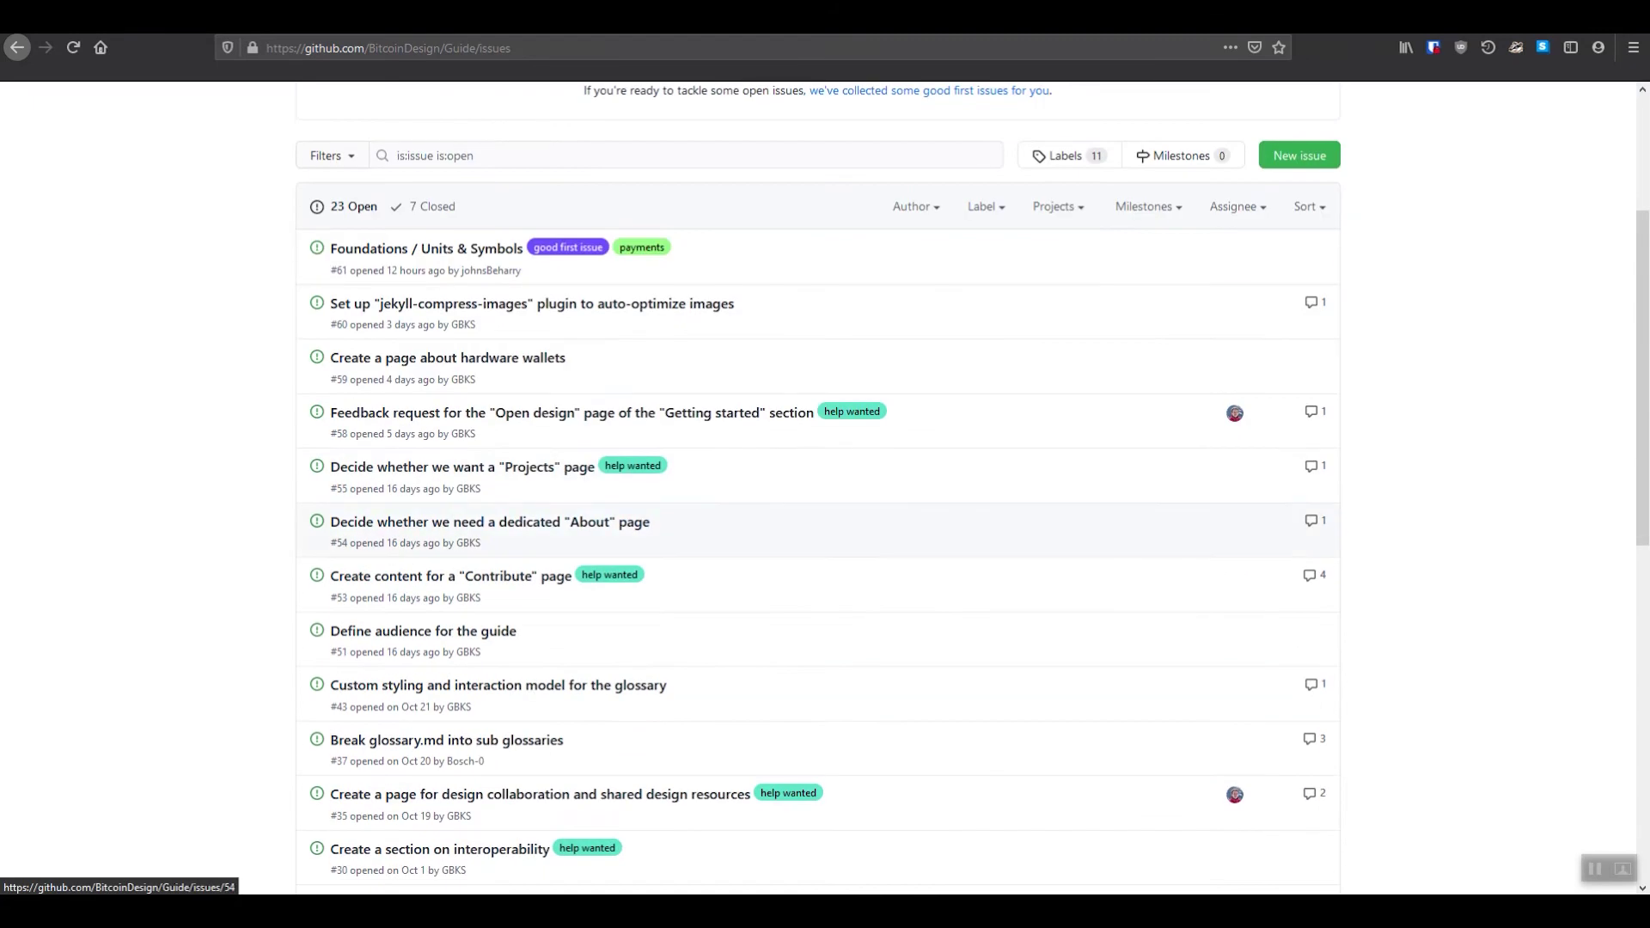
{"action": "scroll", "coordinate": [447, 488], "scroll_direction": "down", "scroll_amount": 1}
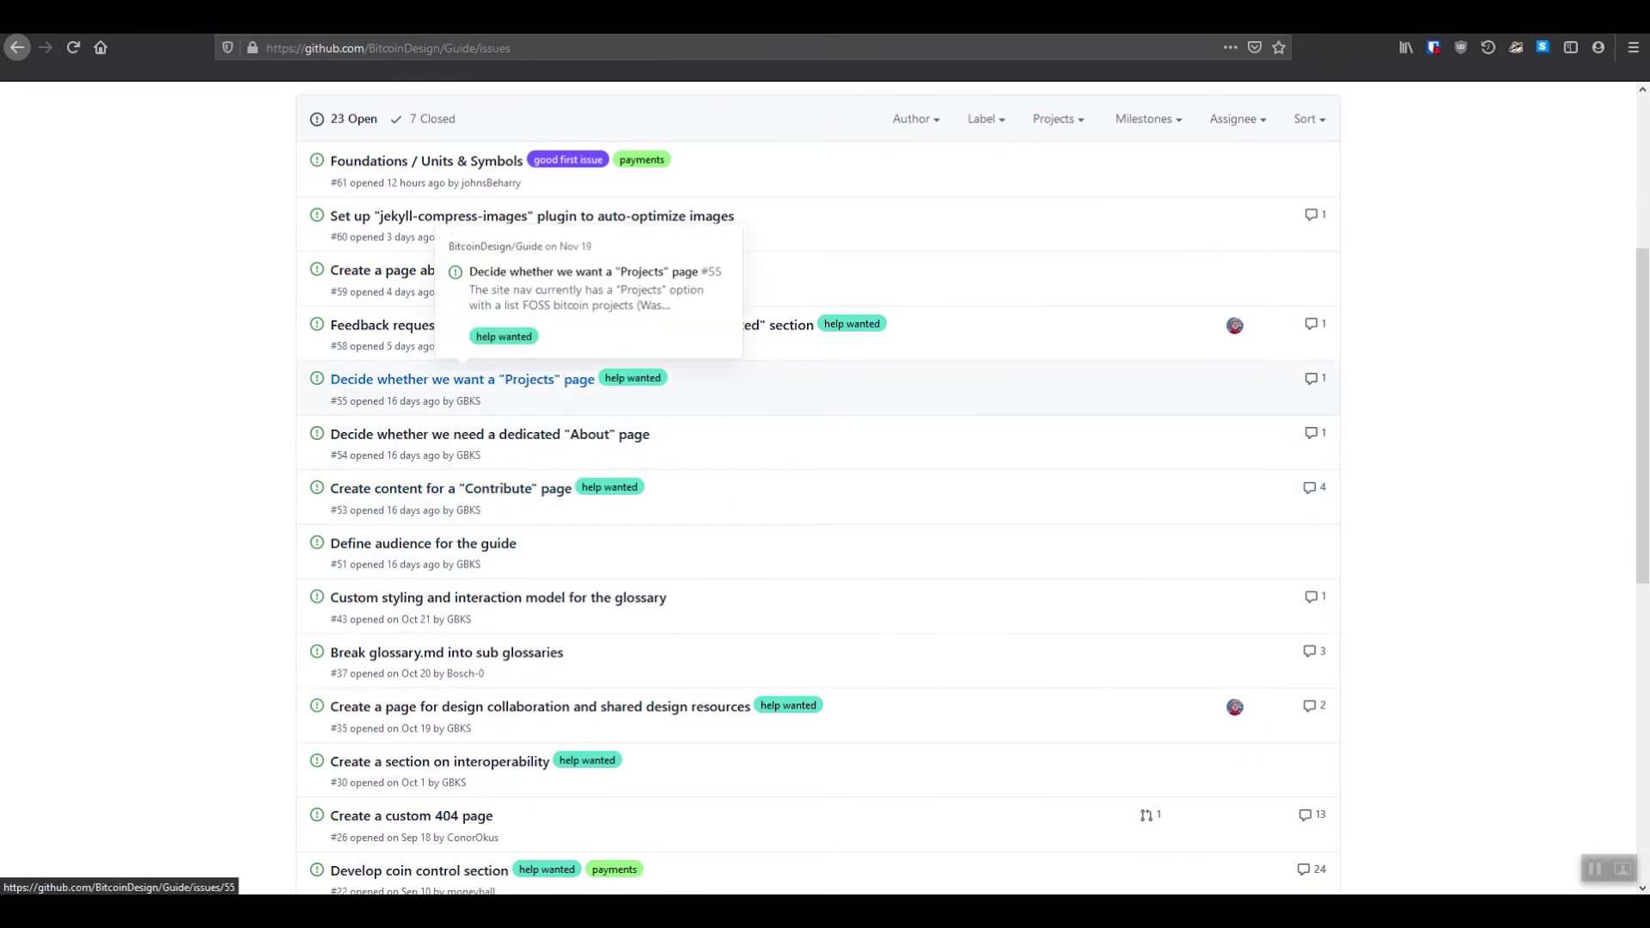
{"action": "scroll", "coordinate": [516, 379], "scroll_direction": "up", "scroll_amount": 4}
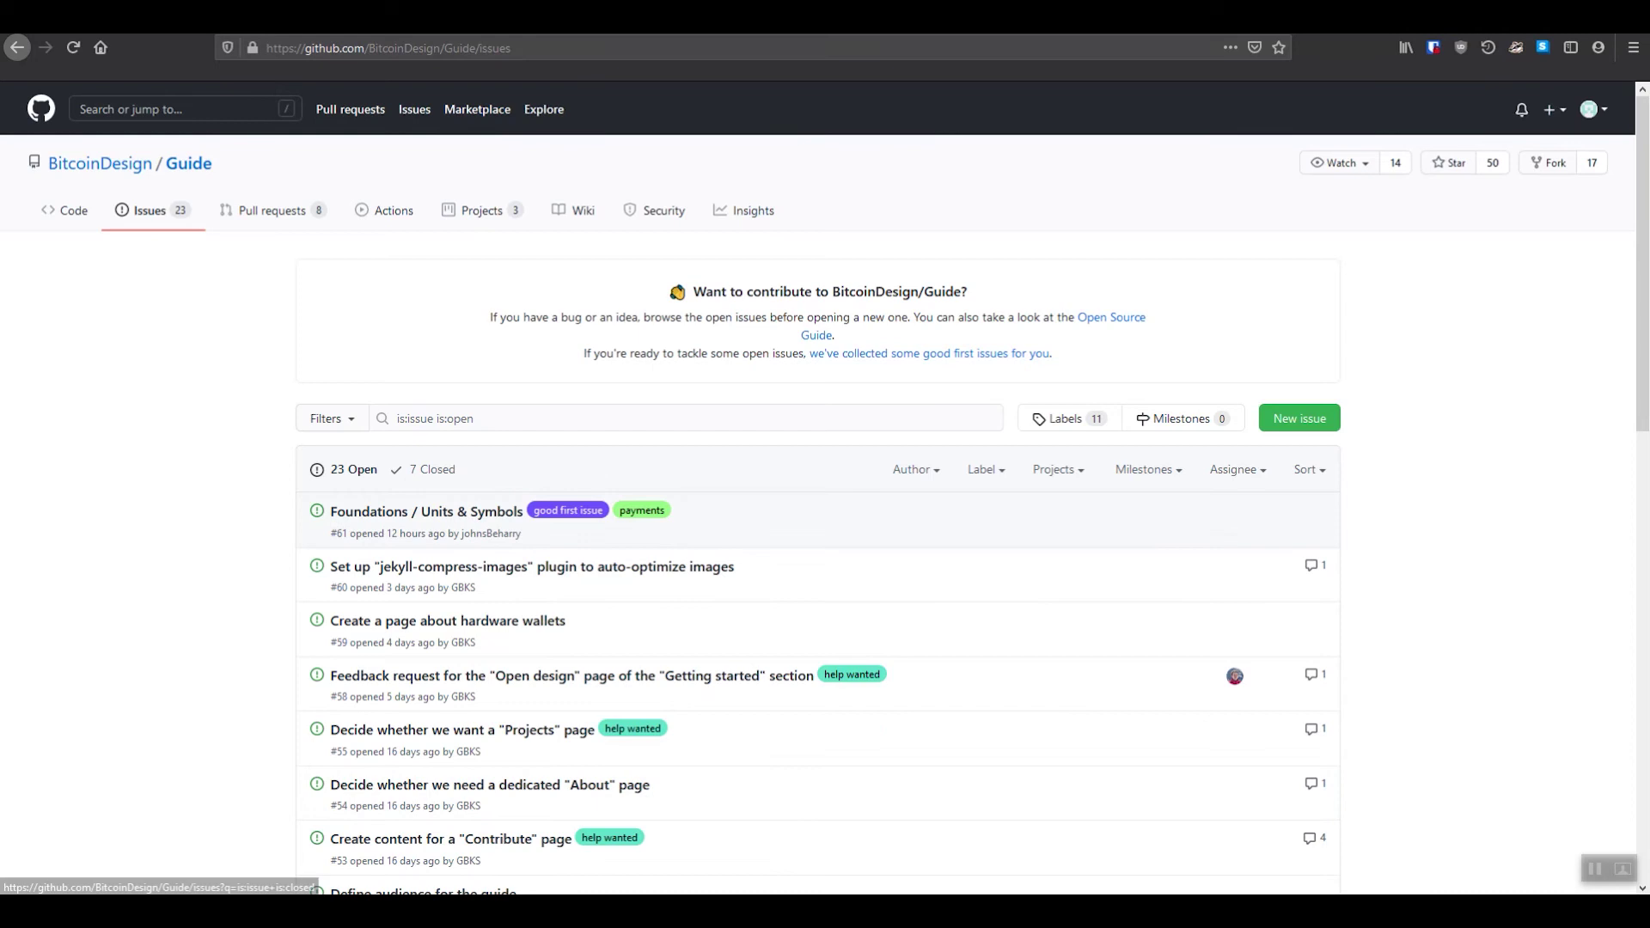
Open the "Foundations / Units & Symbols" issue, read its description and activity, and return to the issues list.
{"action": "left_click", "coordinate": [378, 511]}
{"action": "scroll", "coordinate": [825, 487], "scroll_direction": "down", "scroll_amount": 4}
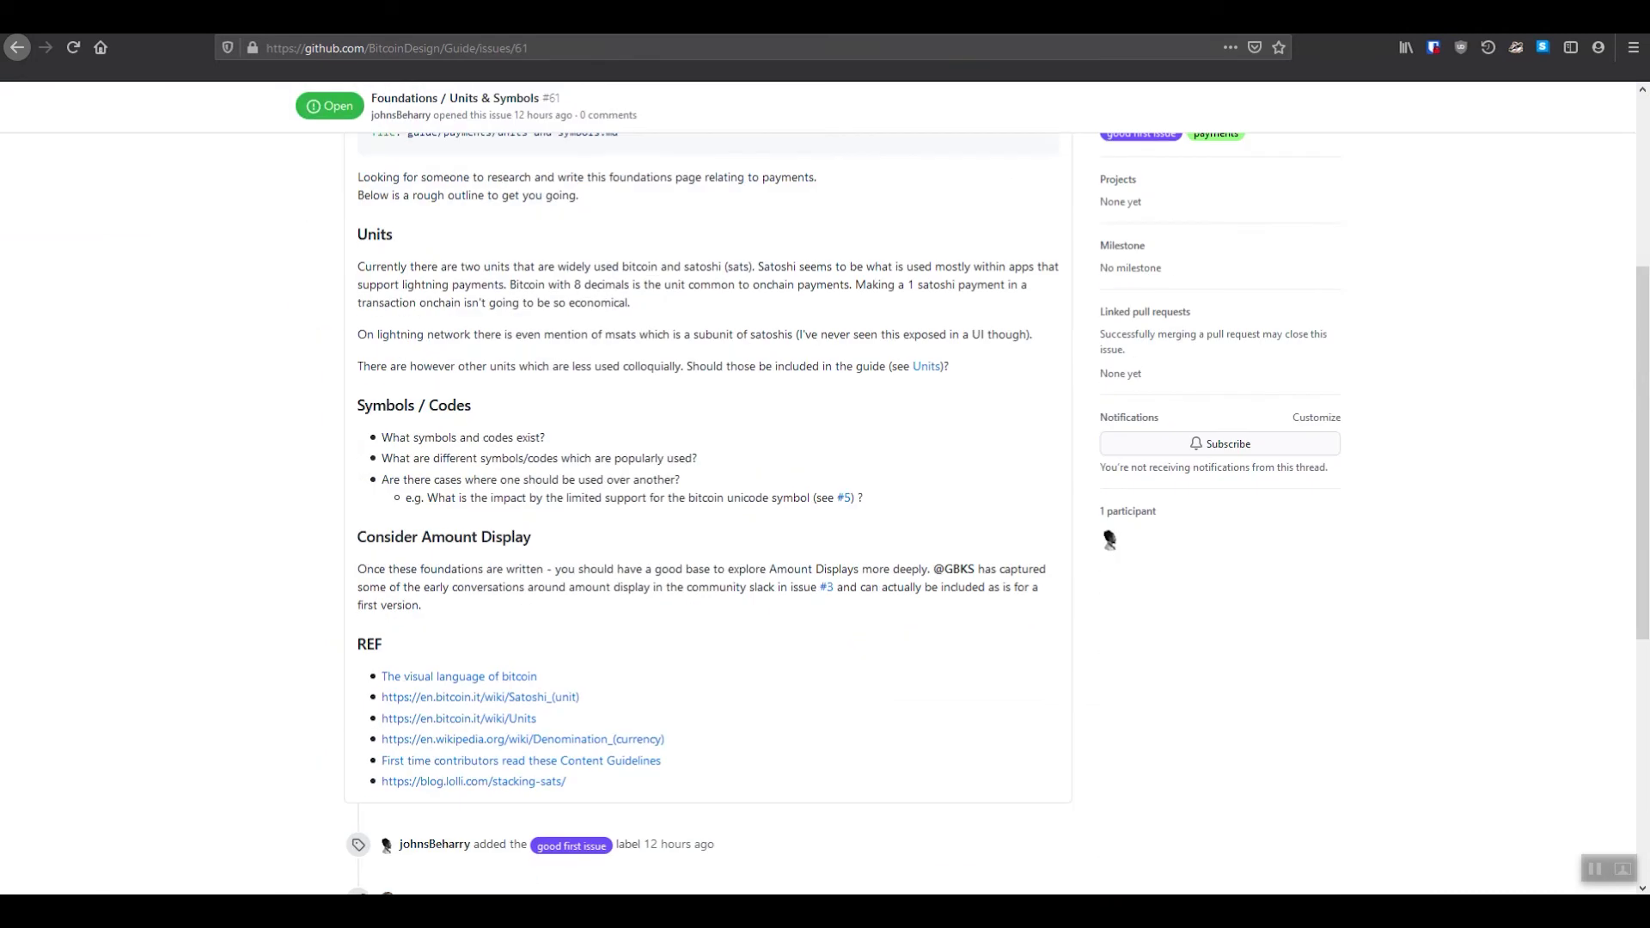
{"action": "scroll", "coordinate": [825, 513], "scroll_direction": "down", "scroll_amount": 5}
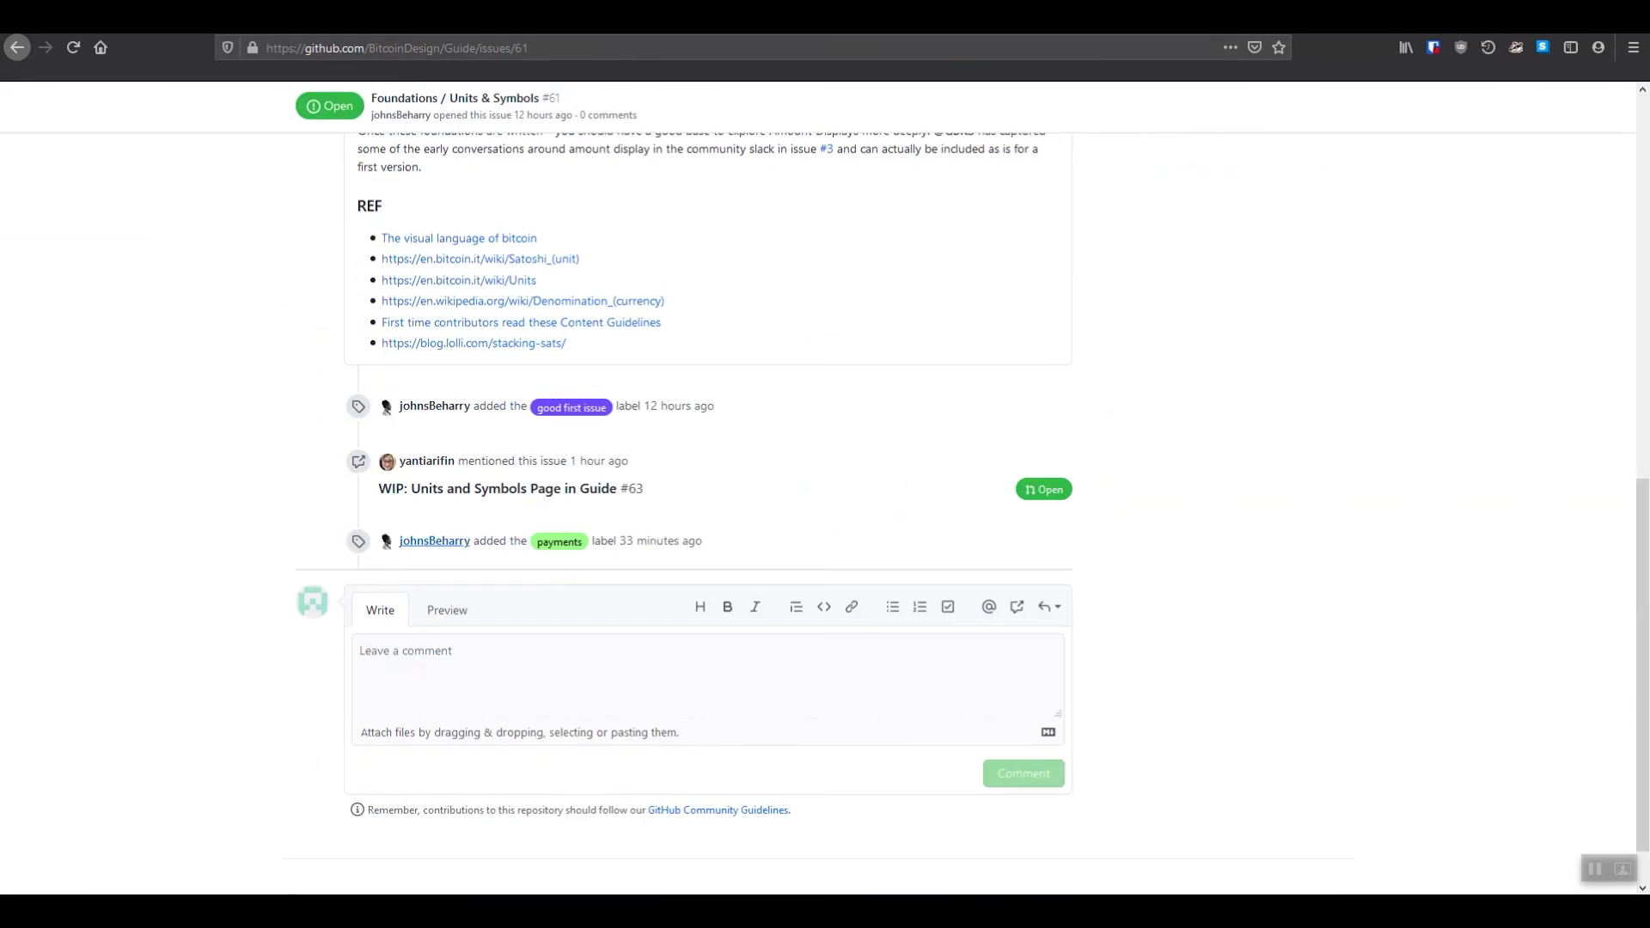
{"action": "scroll", "coordinate": [826, 513], "scroll_direction": "up", "scroll_amount": 7}
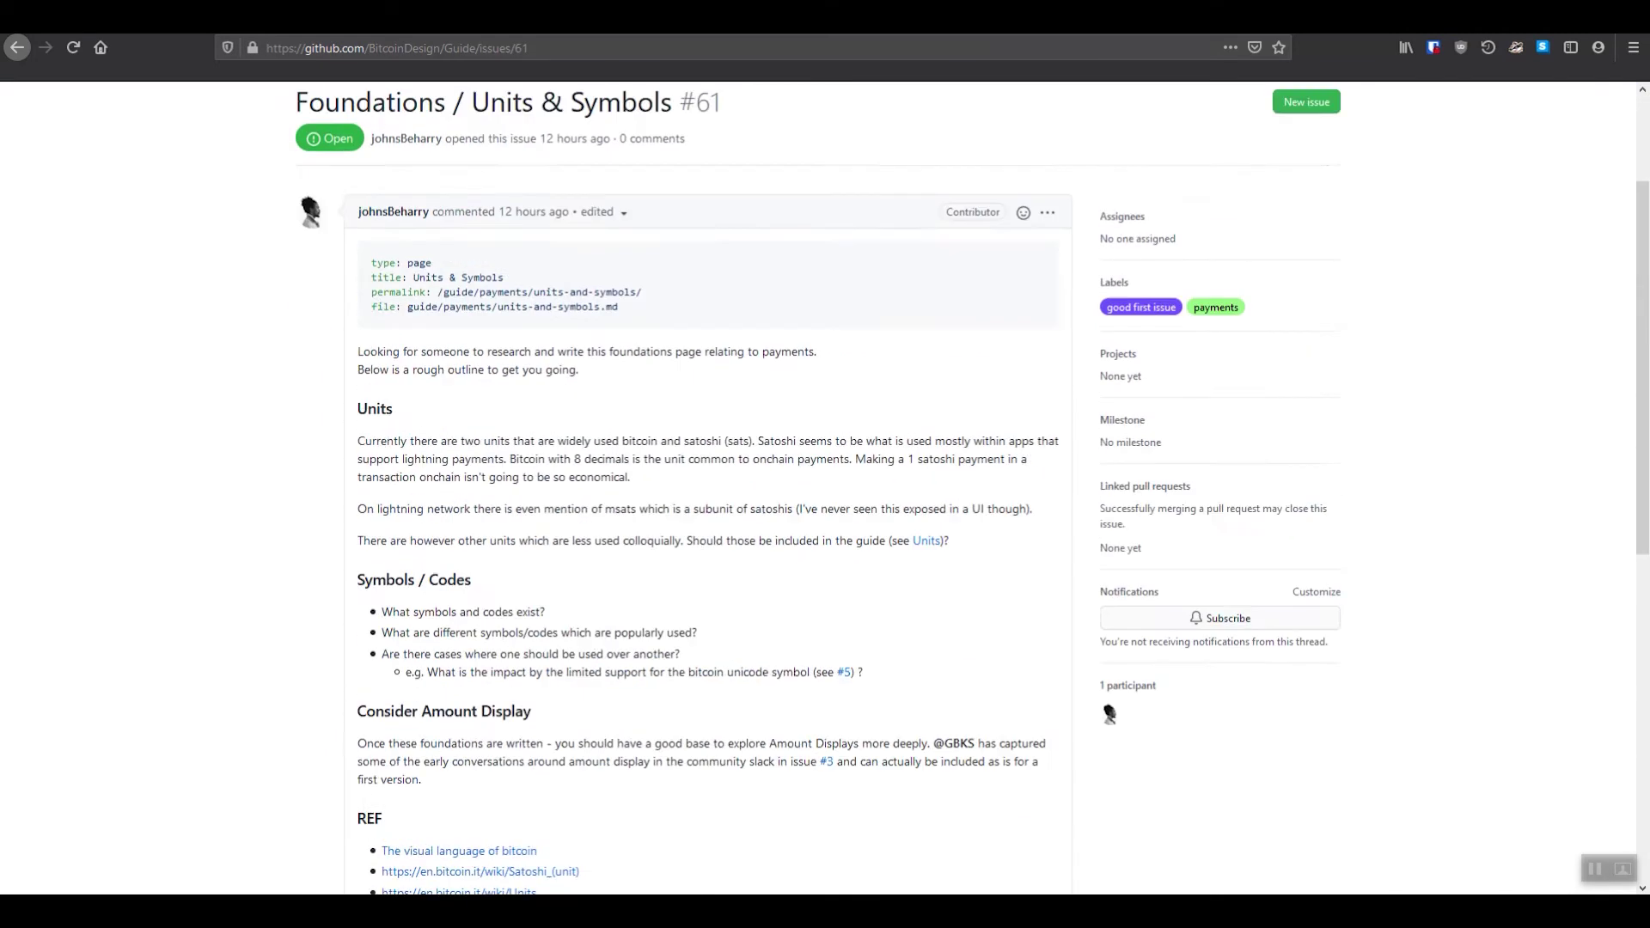
{"action": "scroll", "coordinate": [826, 513], "scroll_direction": "up", "scroll_amount": 2}
{"action": "scroll", "coordinate": [825, 513], "scroll_direction": "down", "scroll_amount": 3}
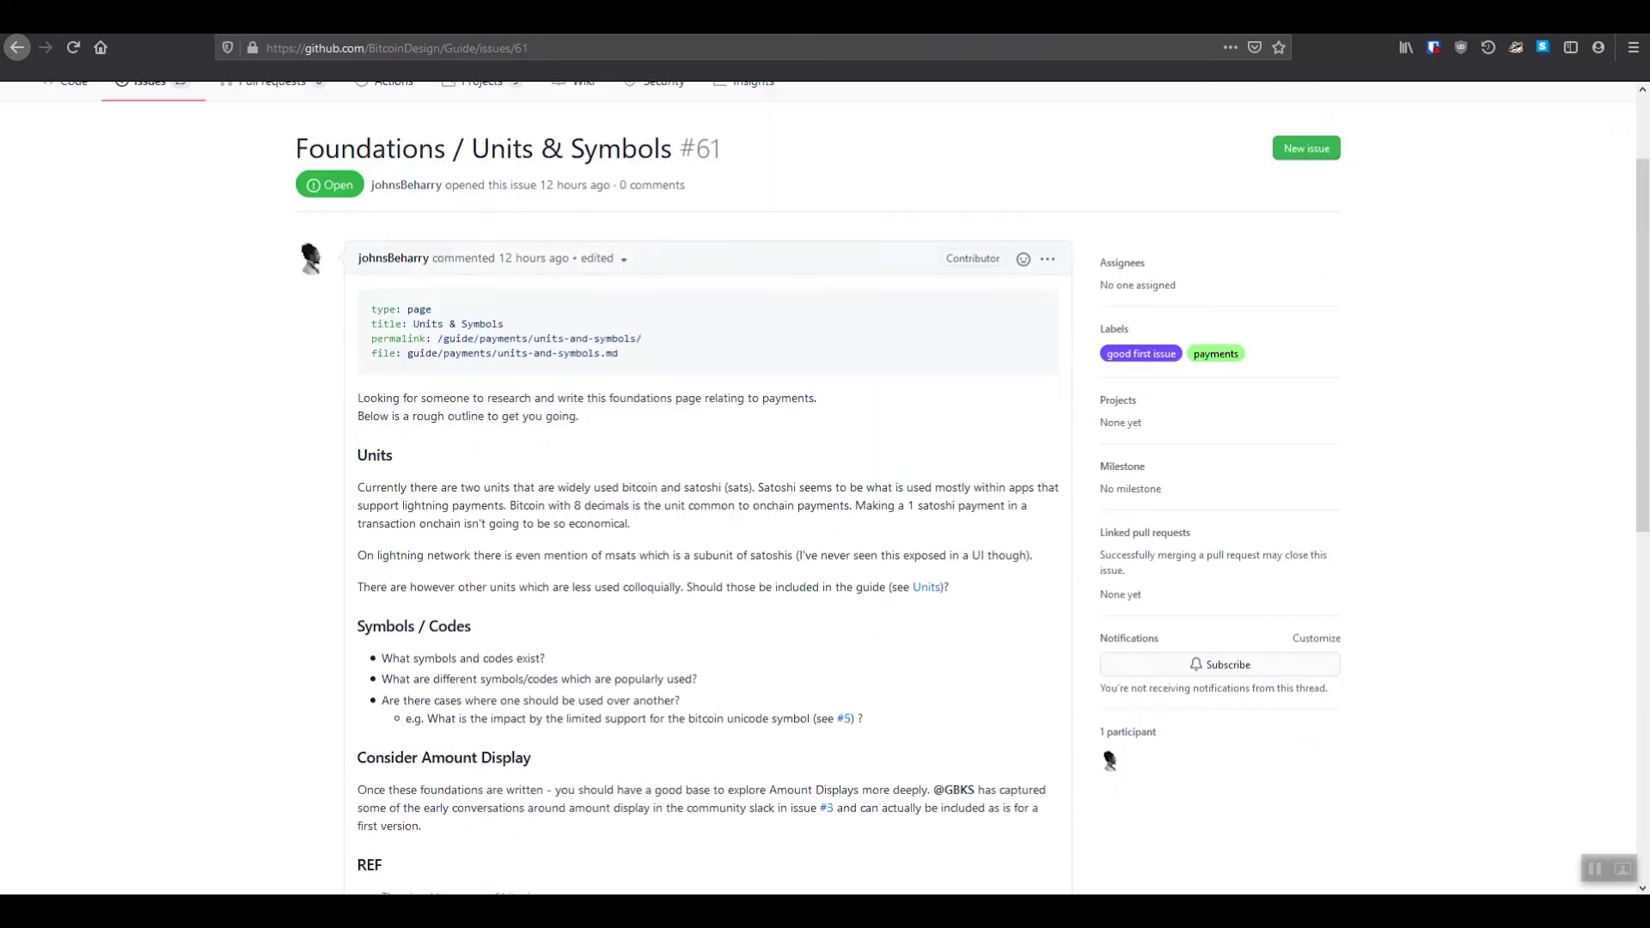
{"action": "left_click", "coordinate": [17, 47]}
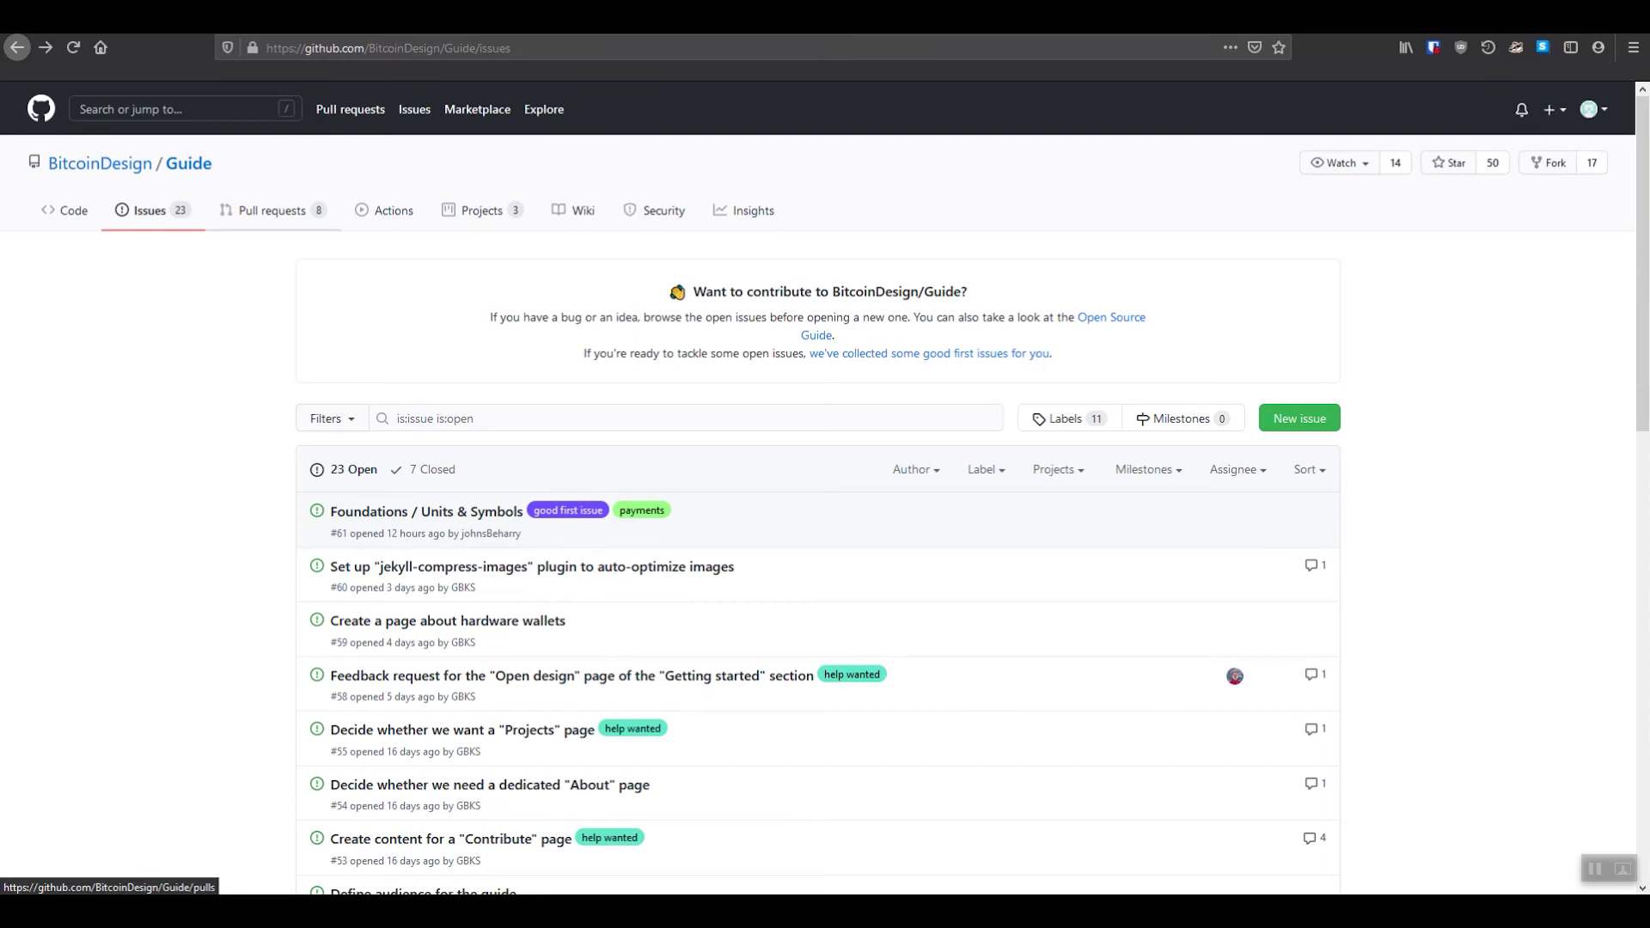
View the Guide repository's open pull requests, checking the code page in between.
{"action": "left_click", "coordinate": [271, 211]}
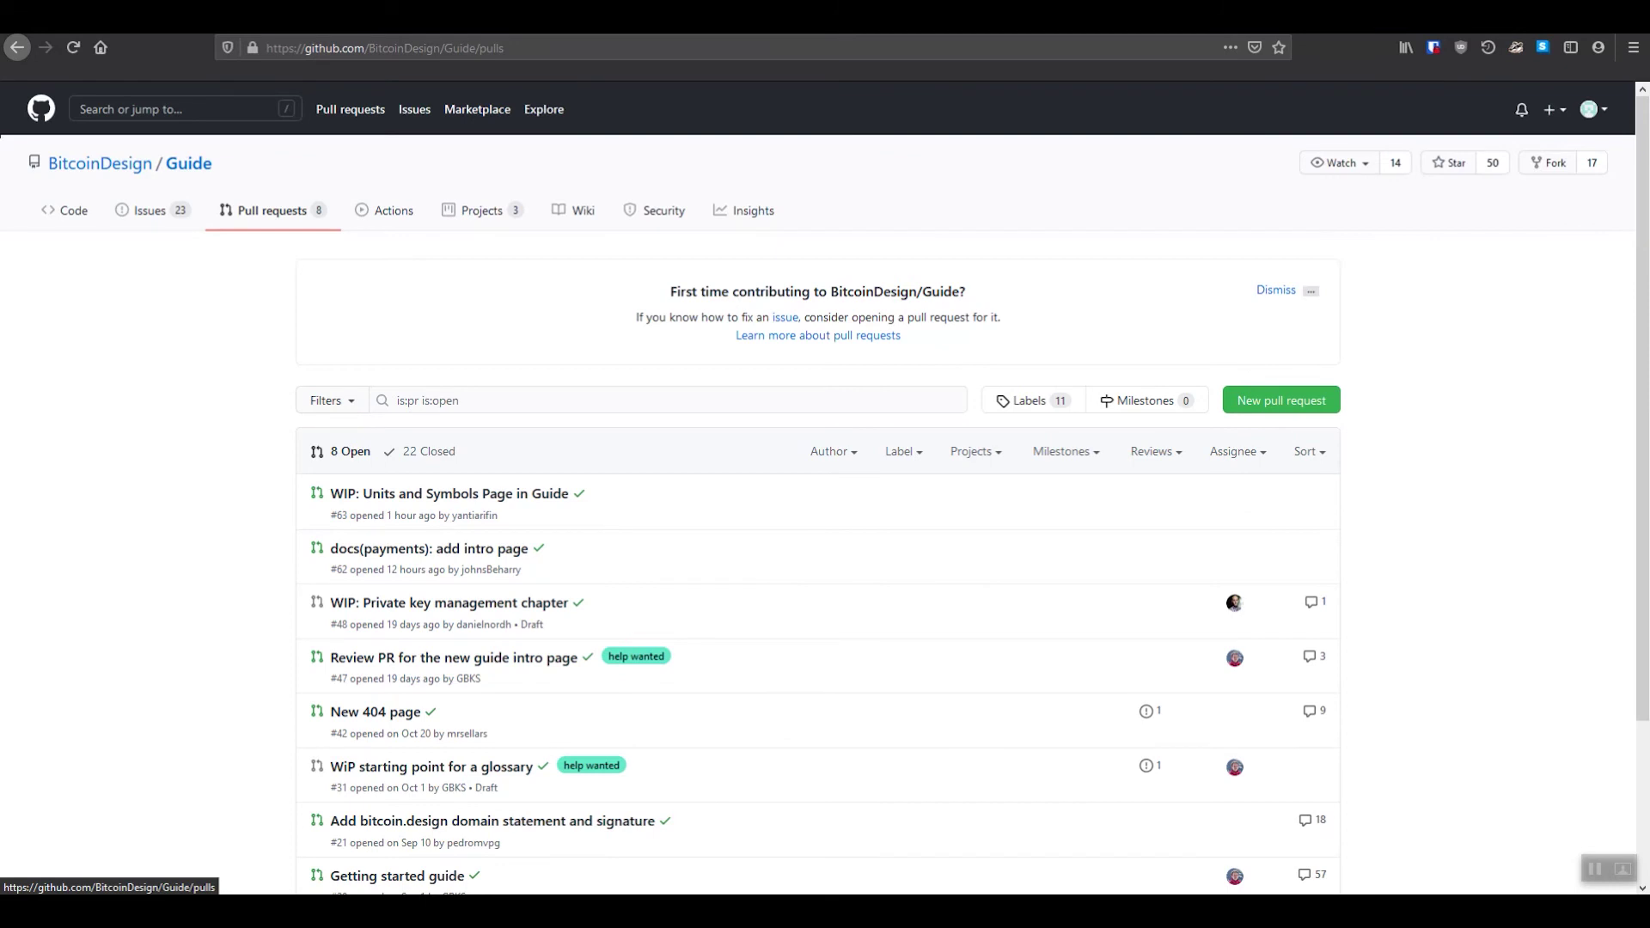
{"action": "left_click", "coordinate": [64, 210]}
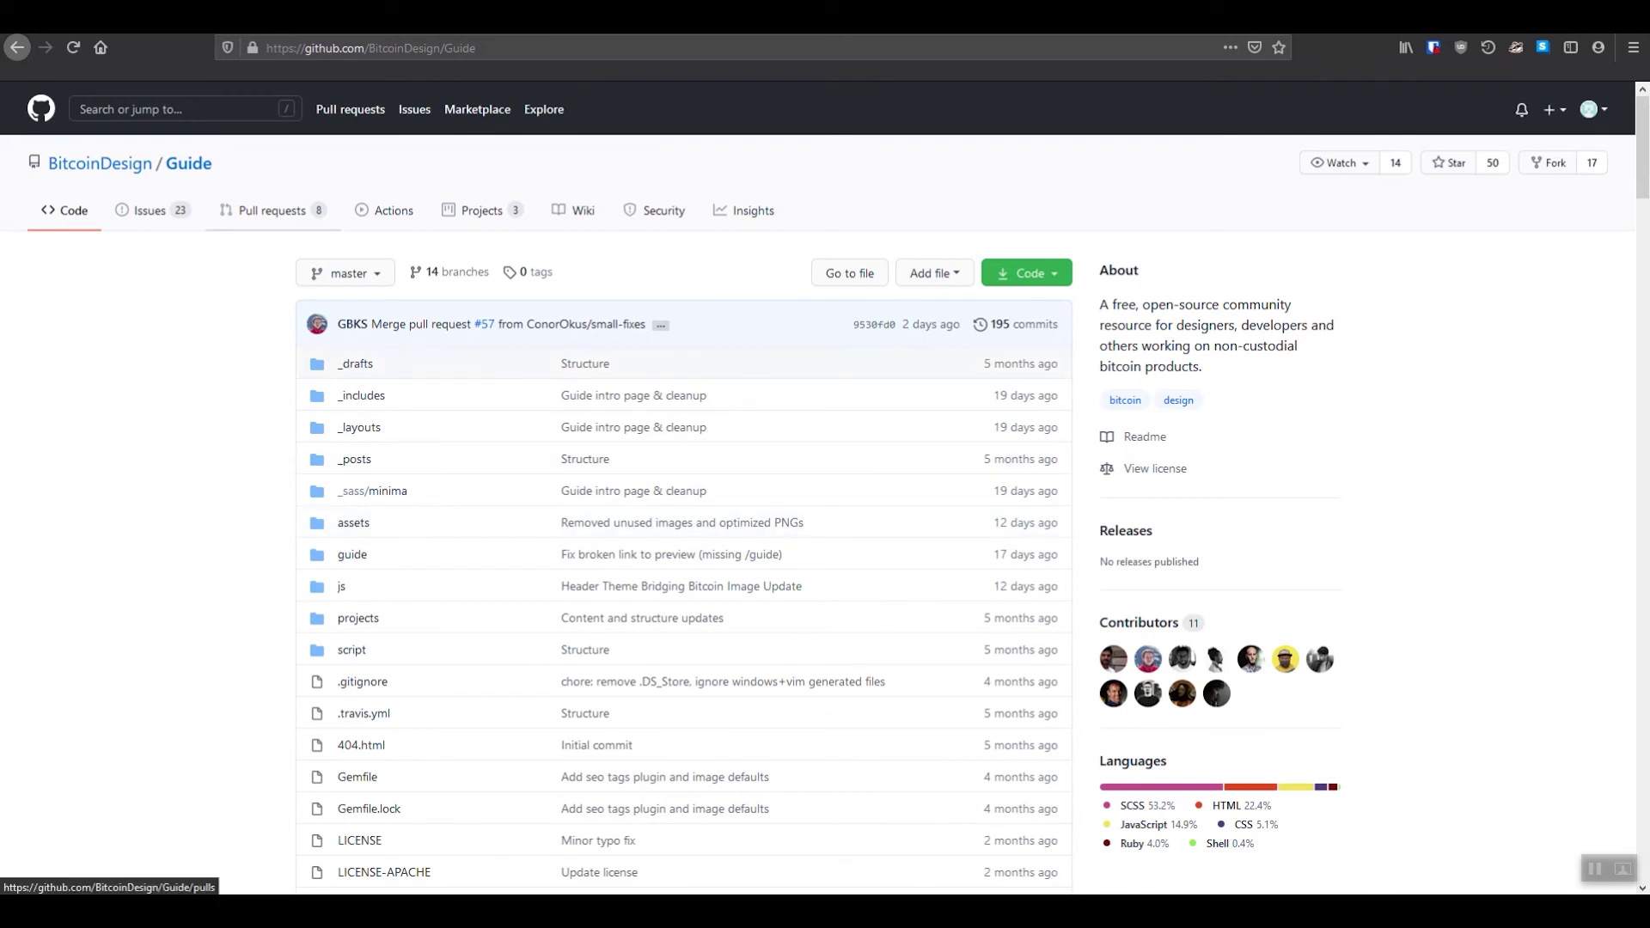
{"action": "left_click", "coordinate": [272, 210]}
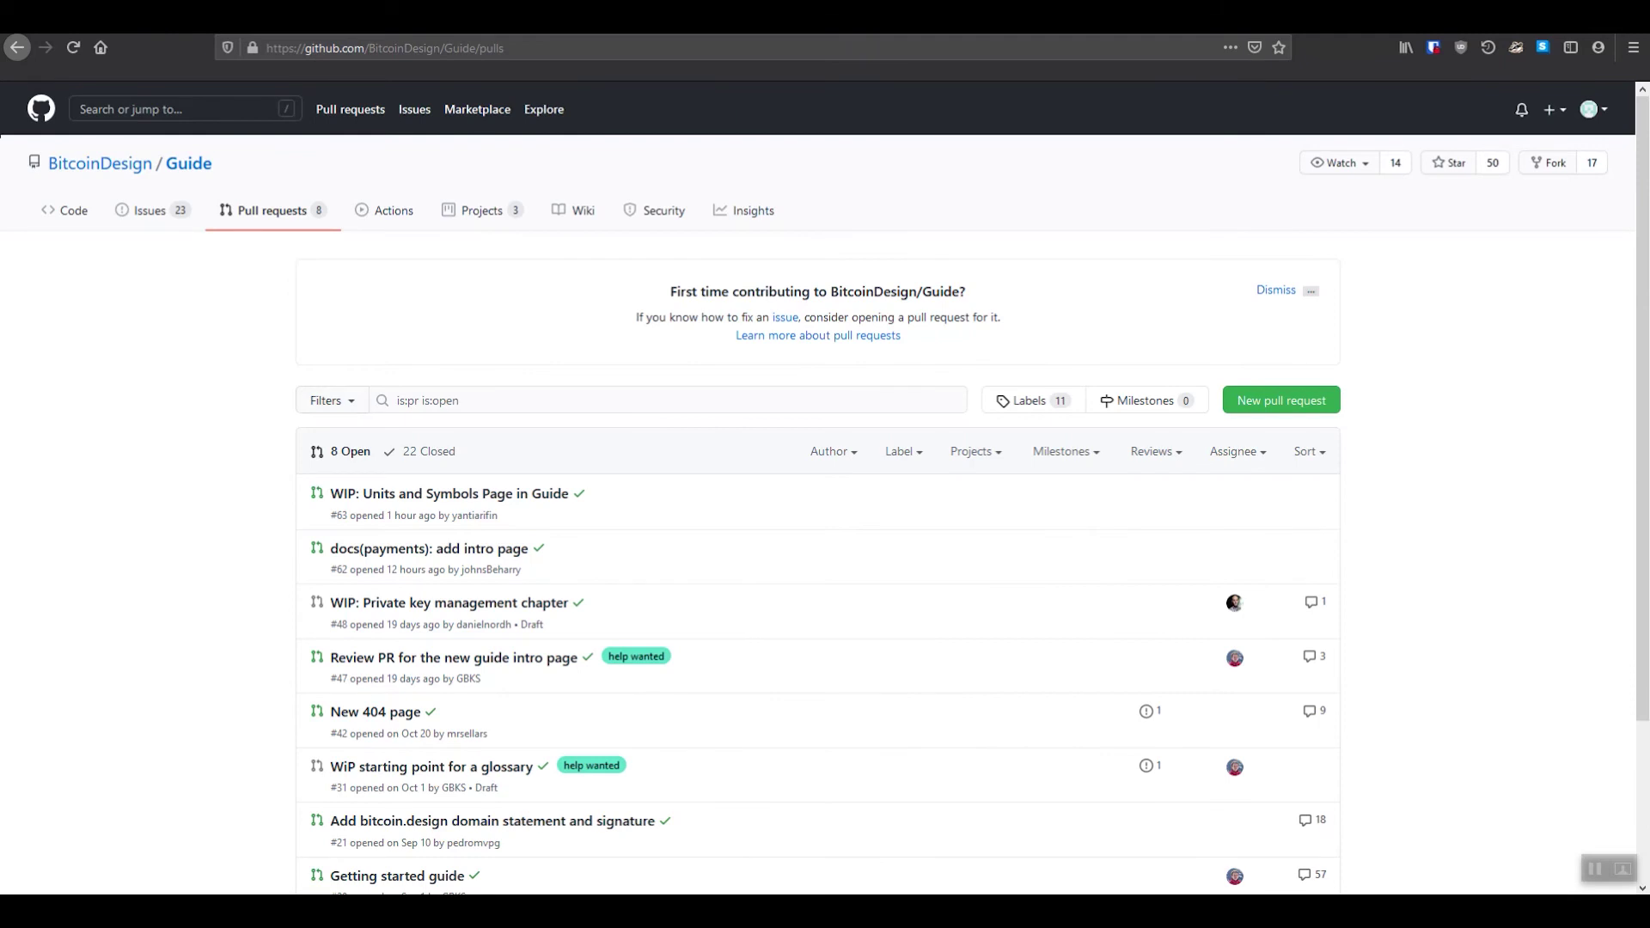
{"action": "scroll", "coordinate": [825, 488], "scroll_direction": "down", "scroll_amount": 2}
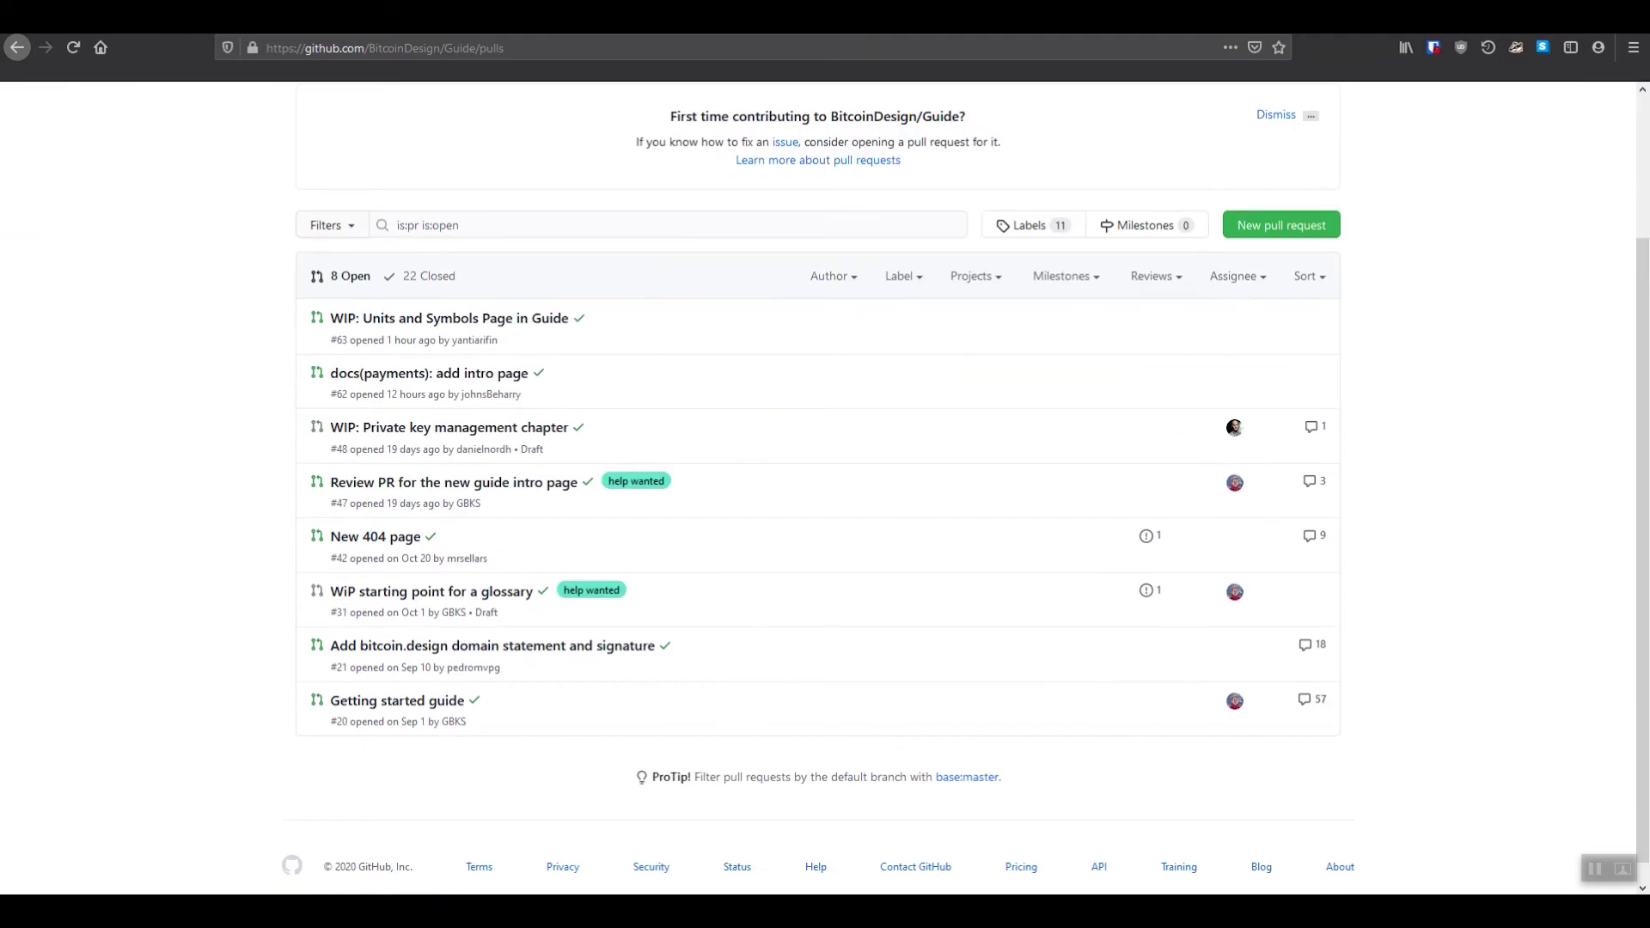
{"action": "scroll", "coordinate": [825, 488], "scroll_direction": "up", "scroll_amount": 1}
{"action": "scroll", "coordinate": [825, 489], "scroll_direction": "up", "scroll_amount": 1}
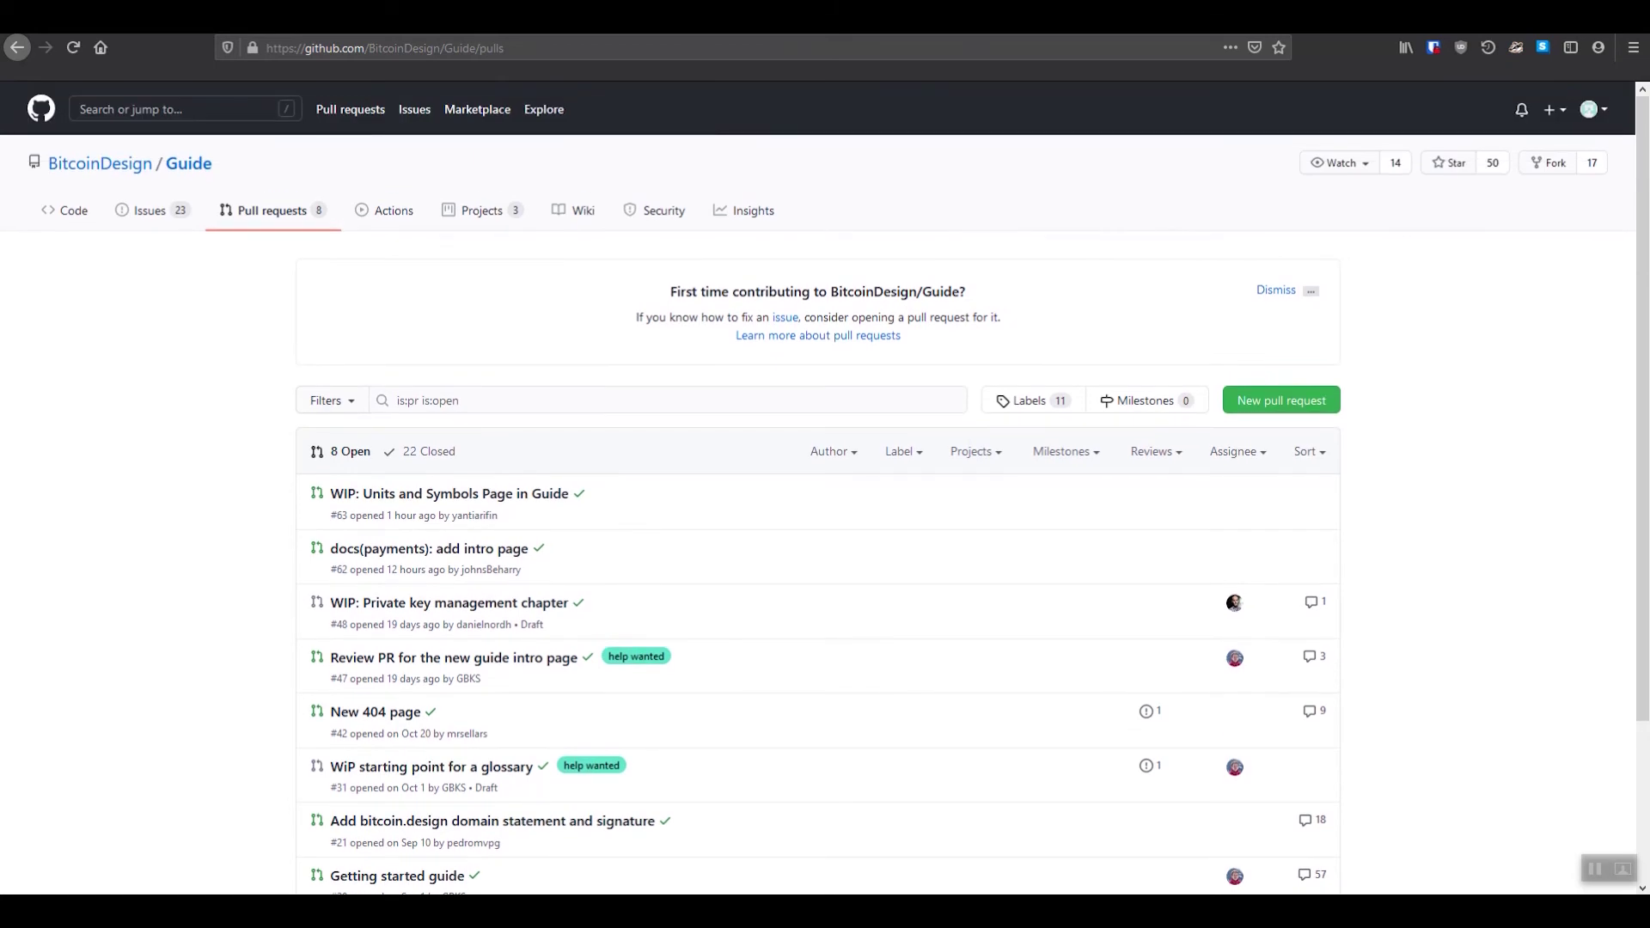
Highlight the open pull requests from "WIP: Units and Symbols Page in Guide" down to "Getting started guide", and clear the selection.
{"action": "key", "text": "ctrl+Tab"}
{"action": "key", "text": "ctrl+shift+Tab"}
{"action": "scroll", "coordinate": [825, 488], "scroll_direction": "down", "scroll_amount": 2}
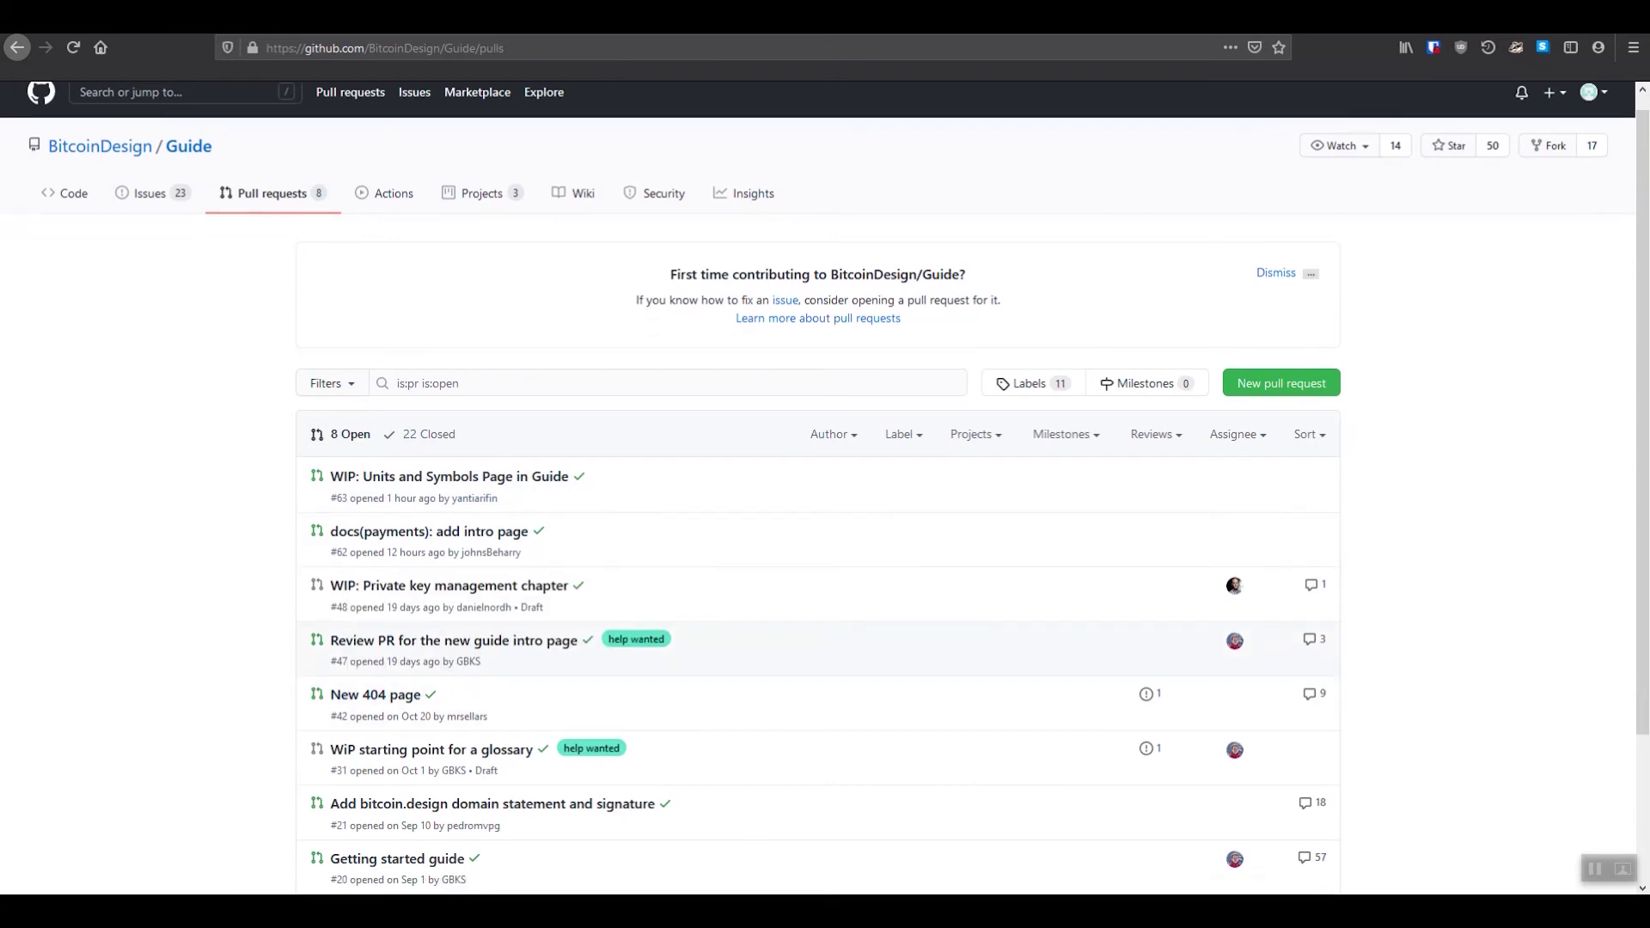
{"action": "scroll", "coordinate": [825, 481], "scroll_direction": "up", "scroll_amount": 1}
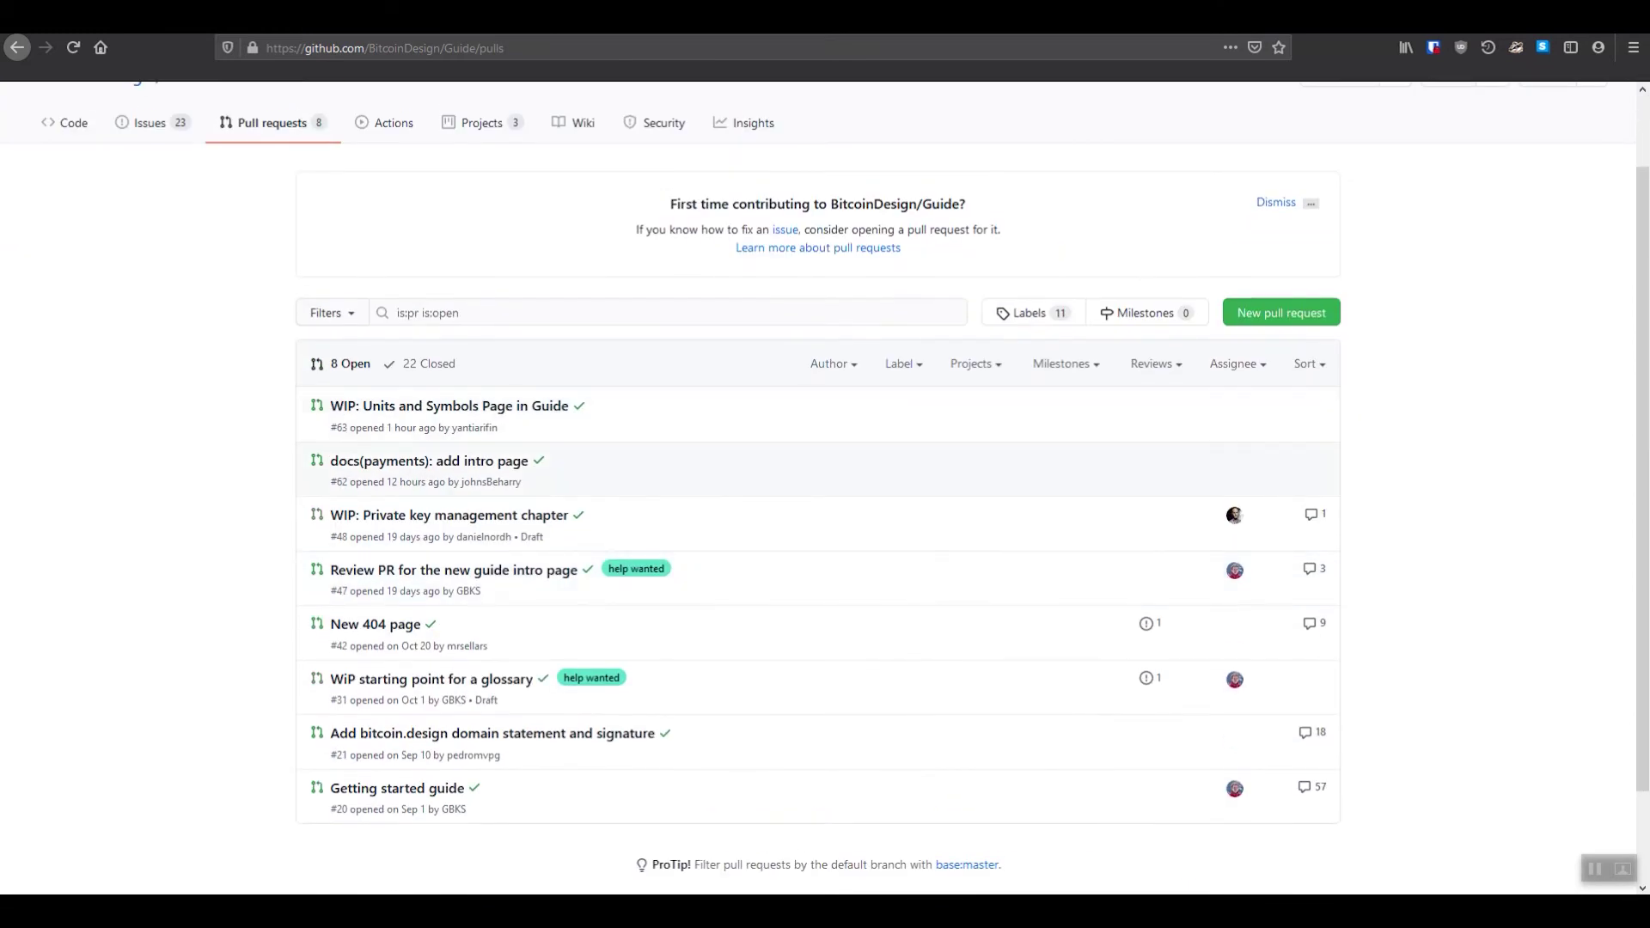
{"action": "left_click_drag", "start_coordinate": [330, 406], "coordinate": [468, 788]}
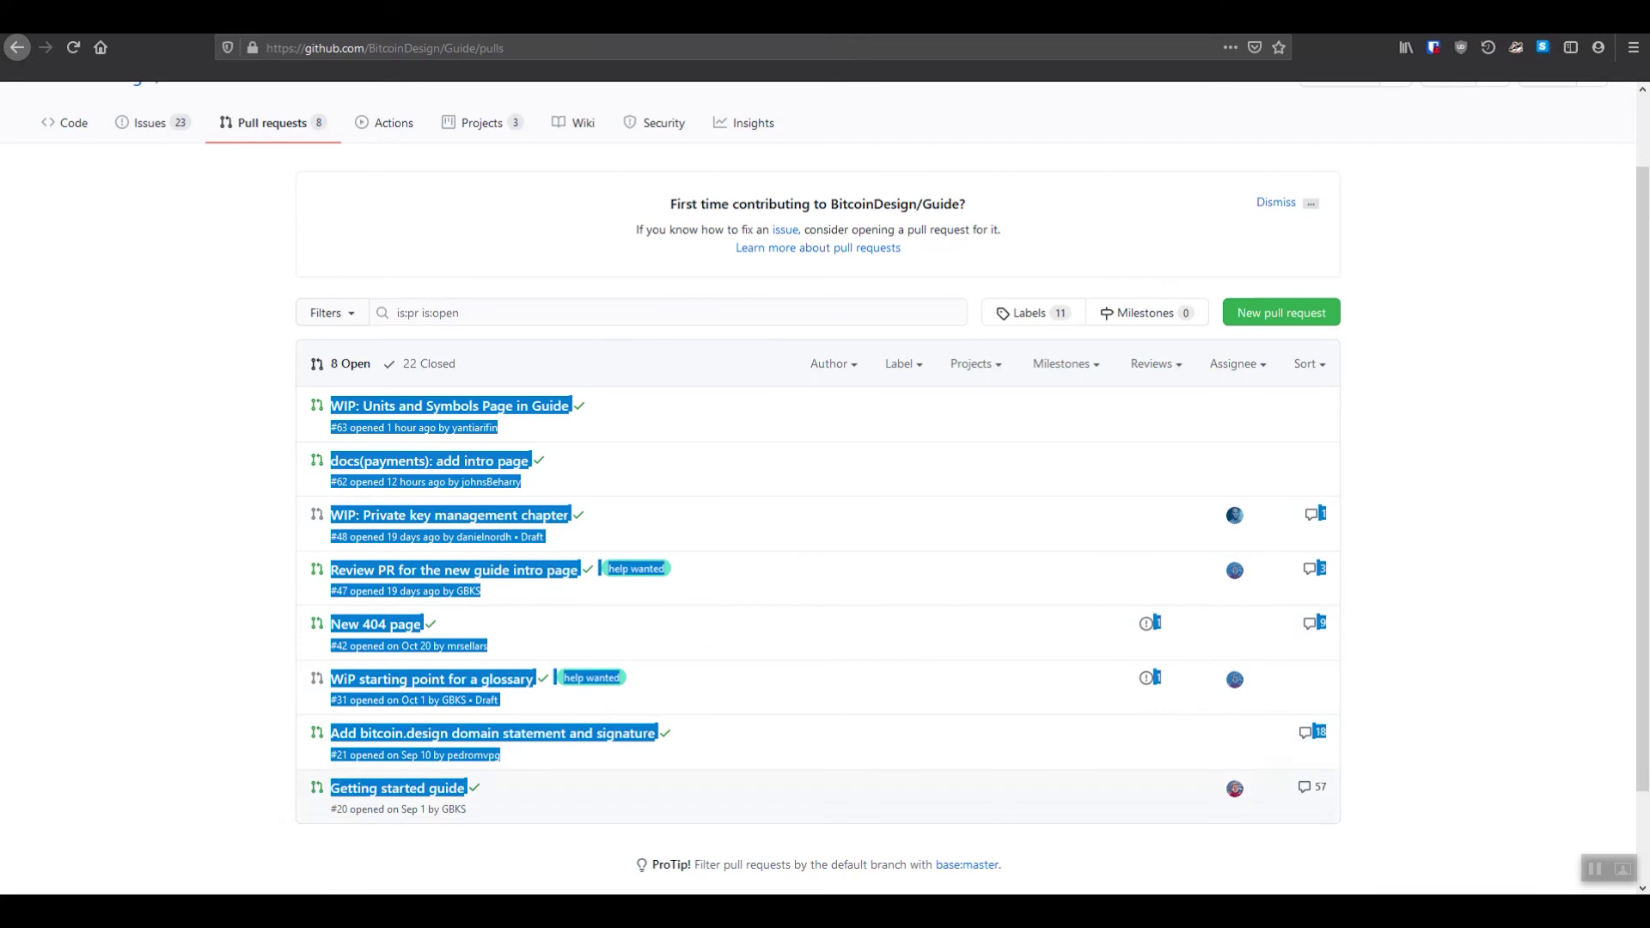
{"action": "left_click", "coordinate": [601, 788]}
{"action": "scroll", "coordinate": [481, 413], "scroll_direction": "up", "scroll_amount": 1}
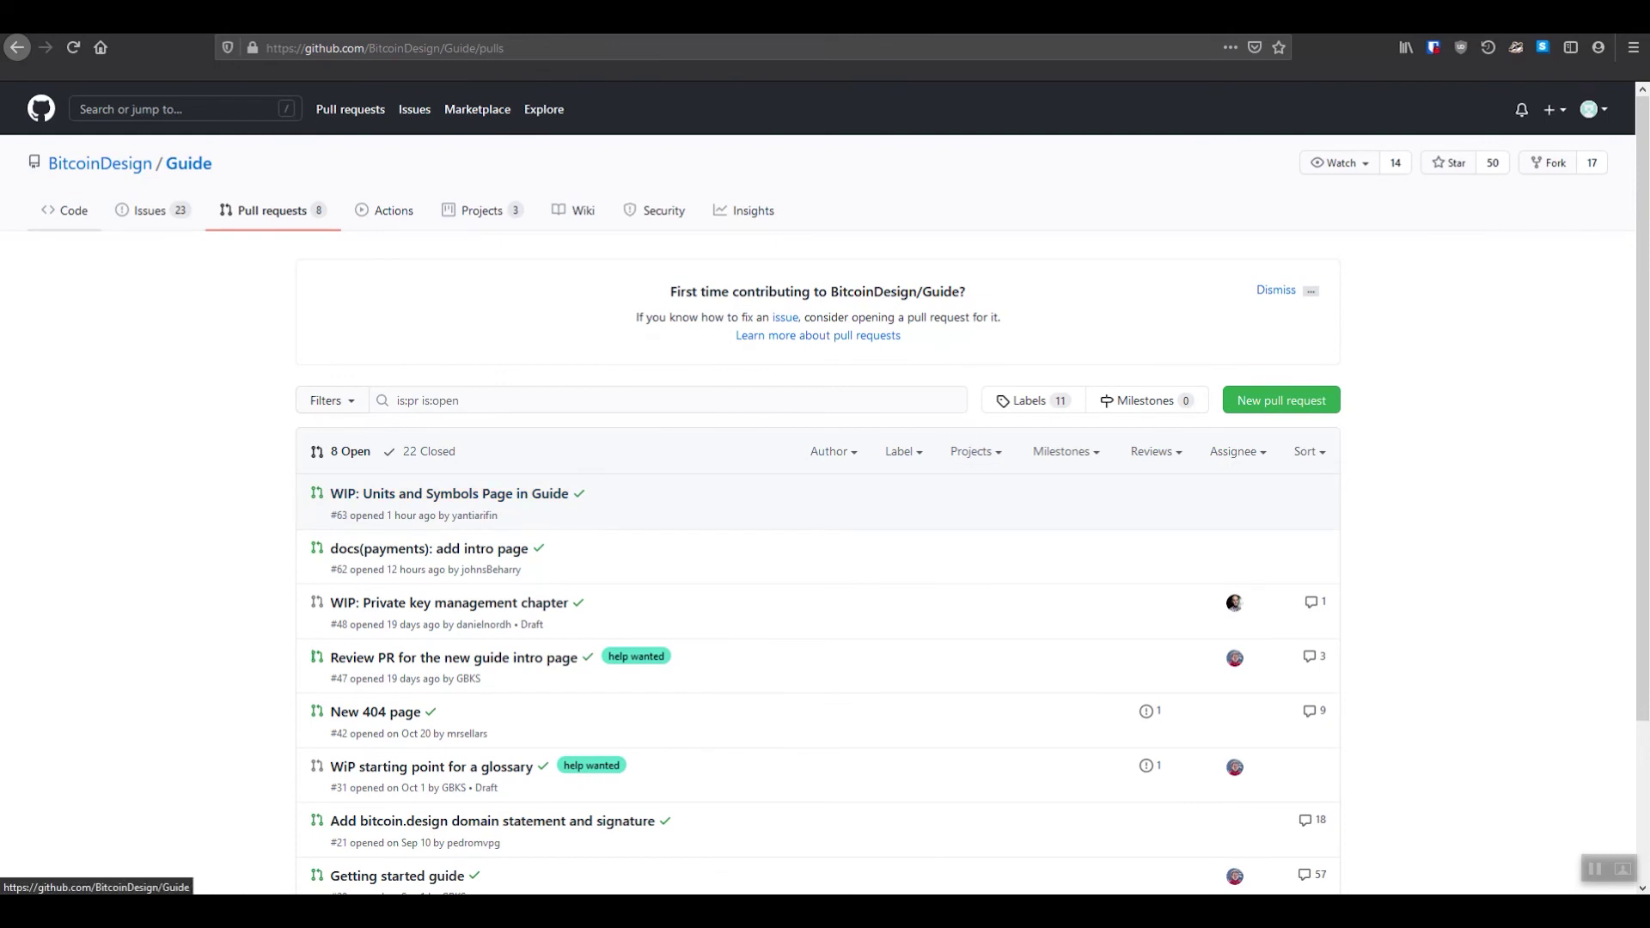
Return to the Guide repository's code page and glance over its file list.
{"action": "left_click", "coordinate": [64, 211]}
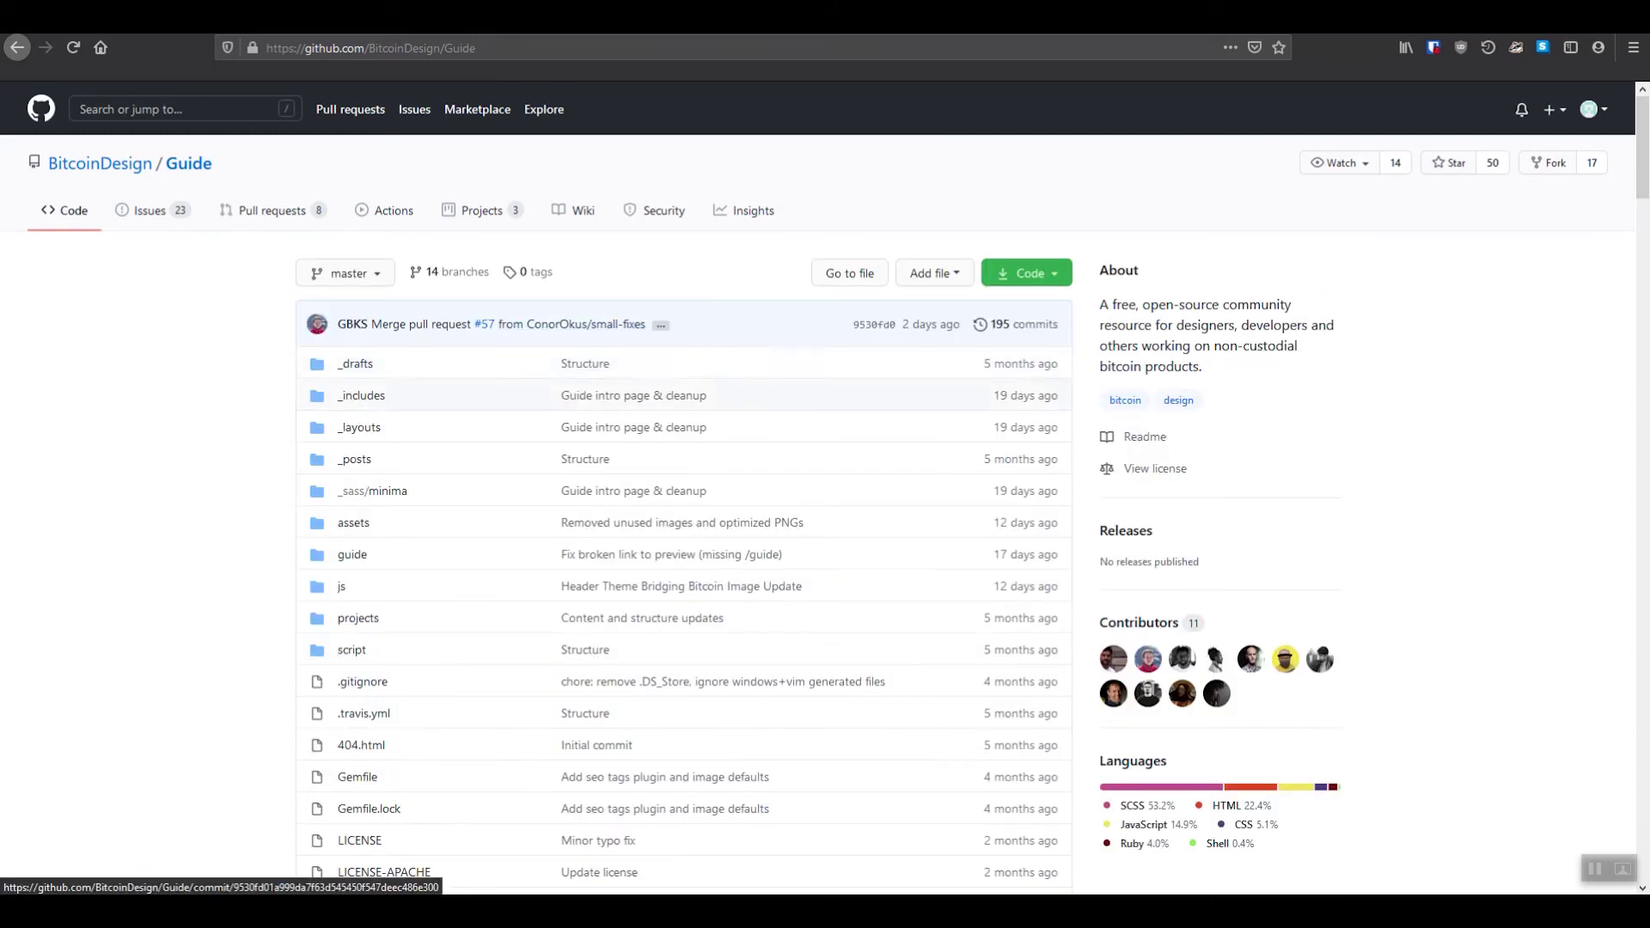
{"action": "scroll", "coordinate": [572, 292], "scroll_direction": "down", "scroll_amount": 2}
{"action": "scroll", "coordinate": [838, 488], "scroll_direction": "up", "scroll_amount": 2}
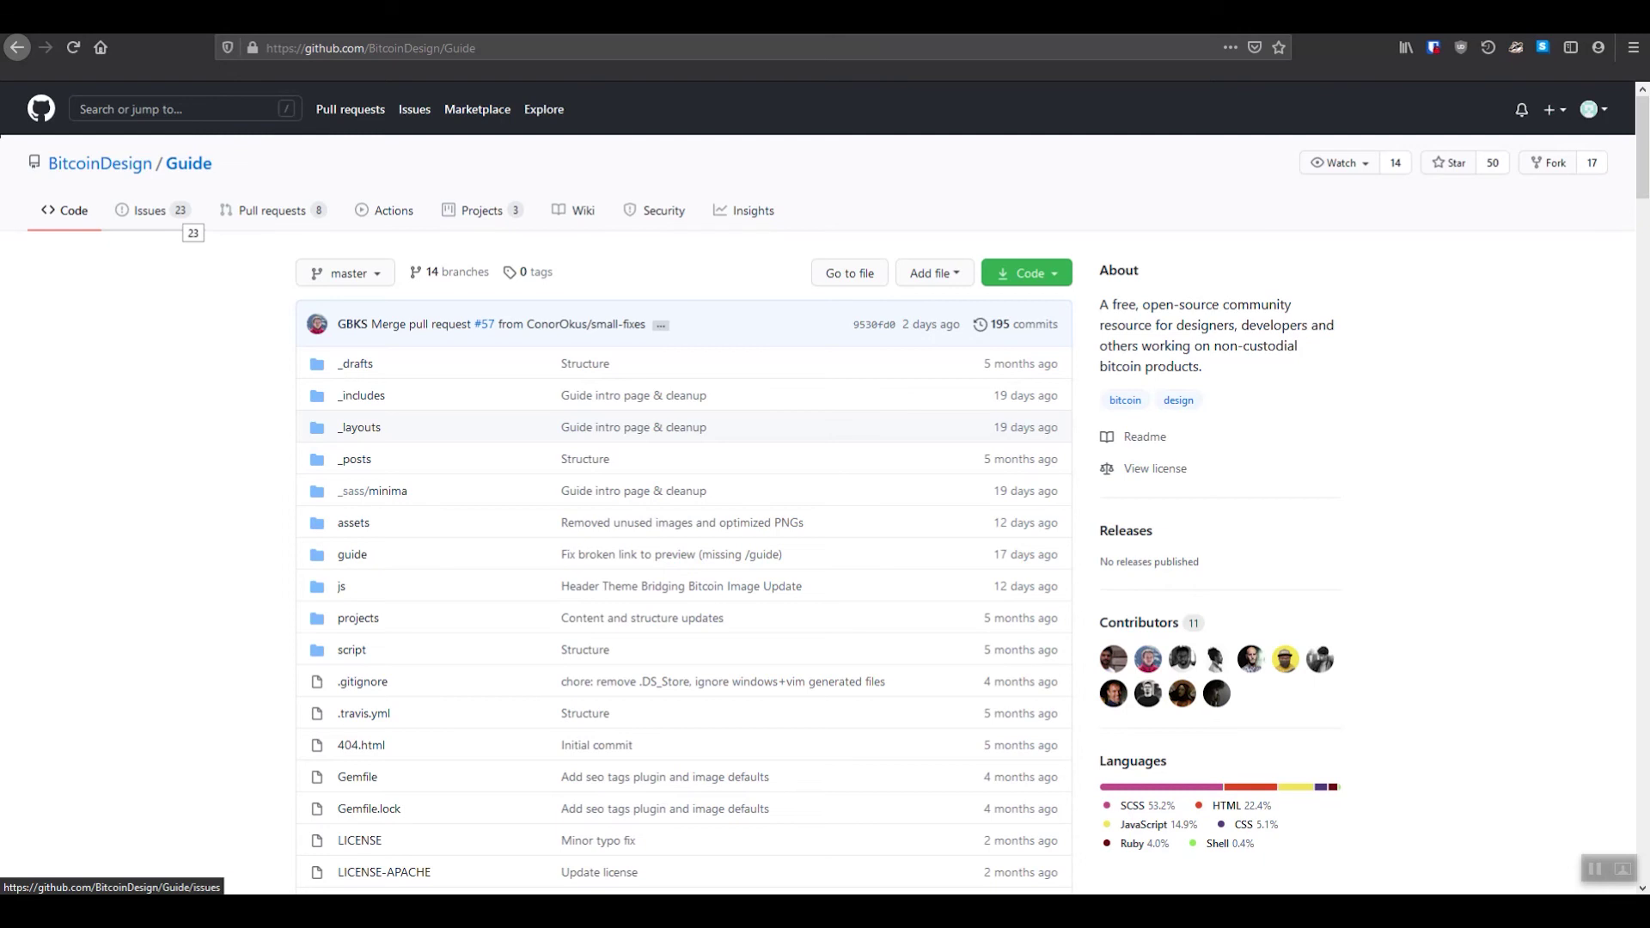
Glance at the open pull requests, return to the code page, and fork the BitcoinDesign/Guide repository to the personal account.
{"action": "left_click", "coordinate": [272, 210]}
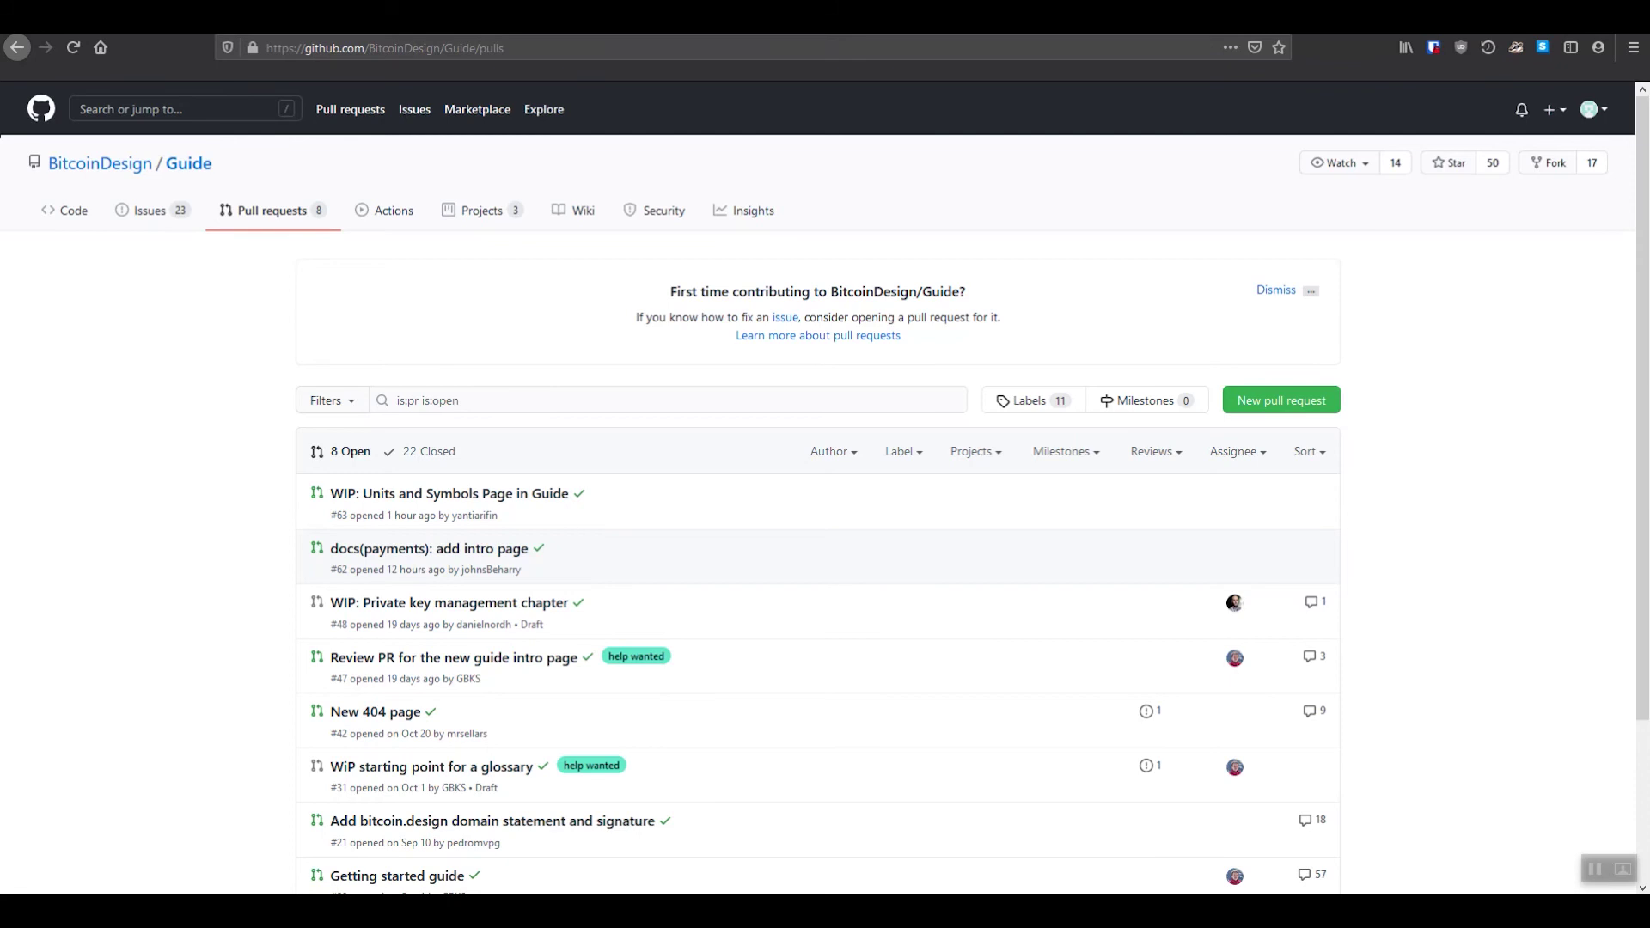
{"action": "left_click", "coordinate": [65, 210]}
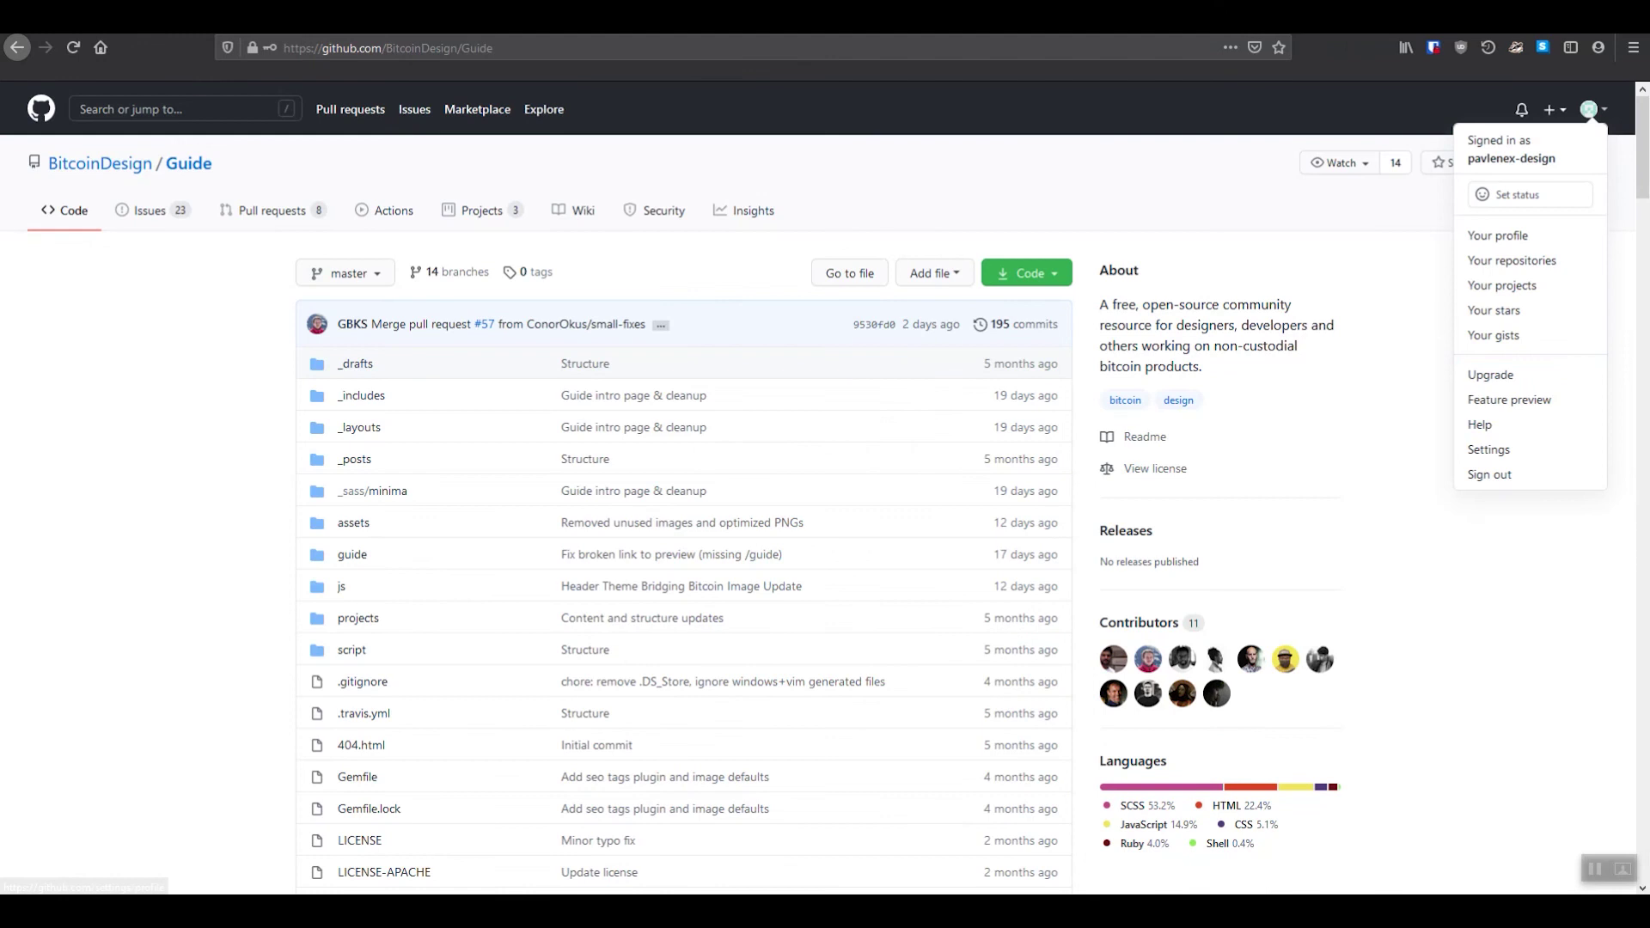
{"action": "key", "text": "Escape"}
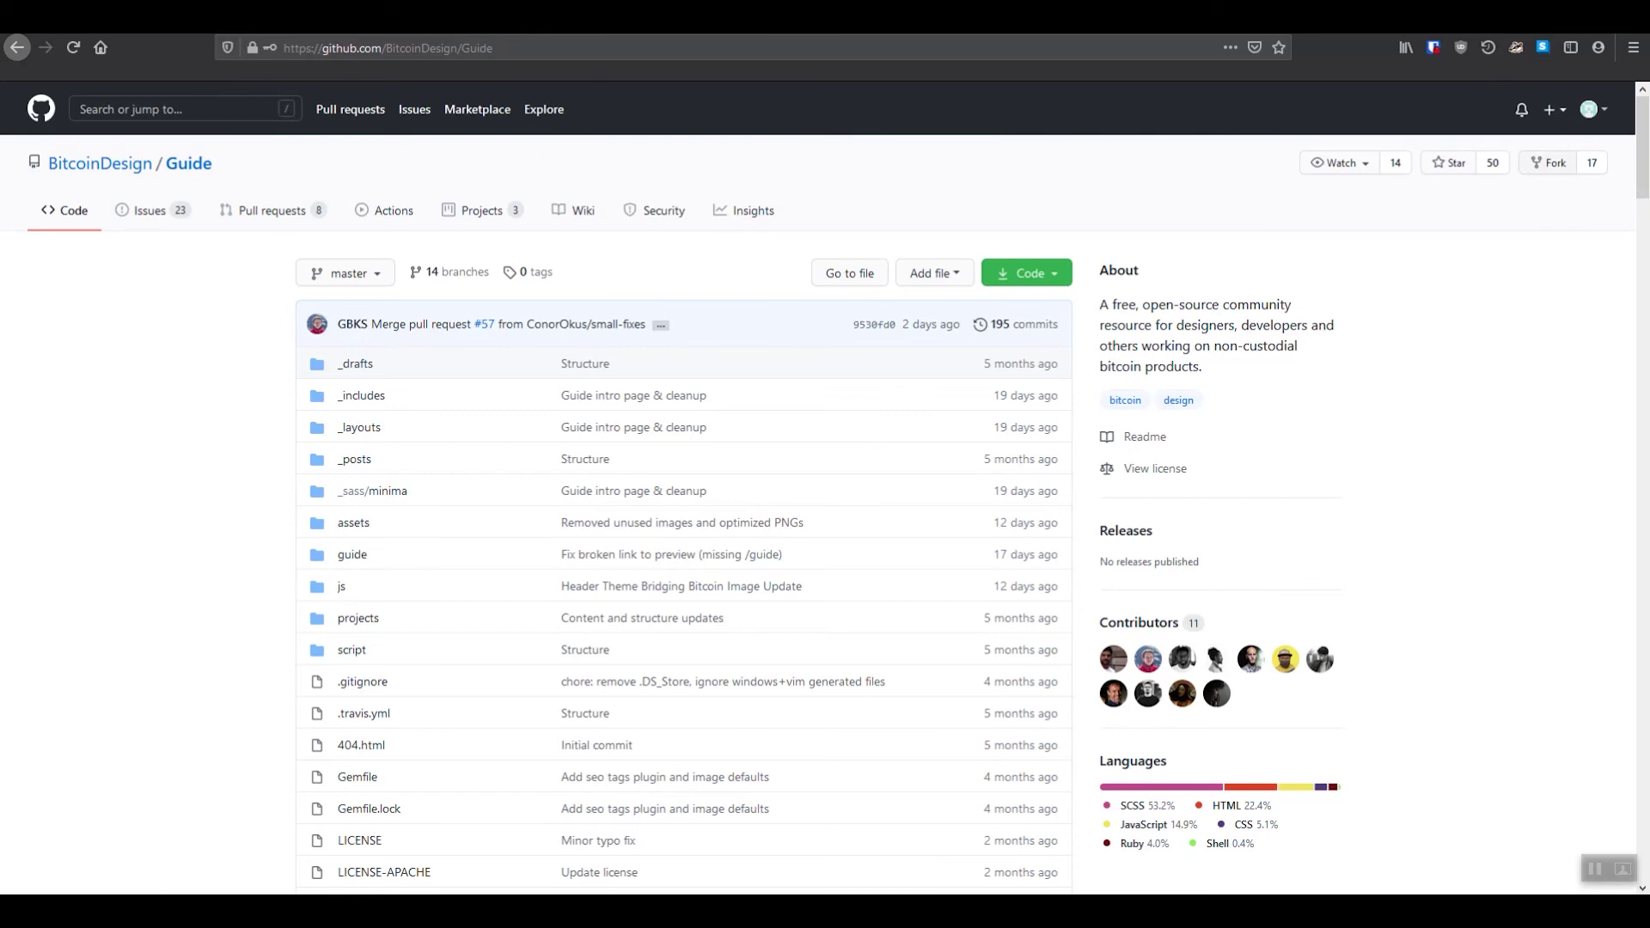
{"action": "left_click", "coordinate": [1548, 162]}
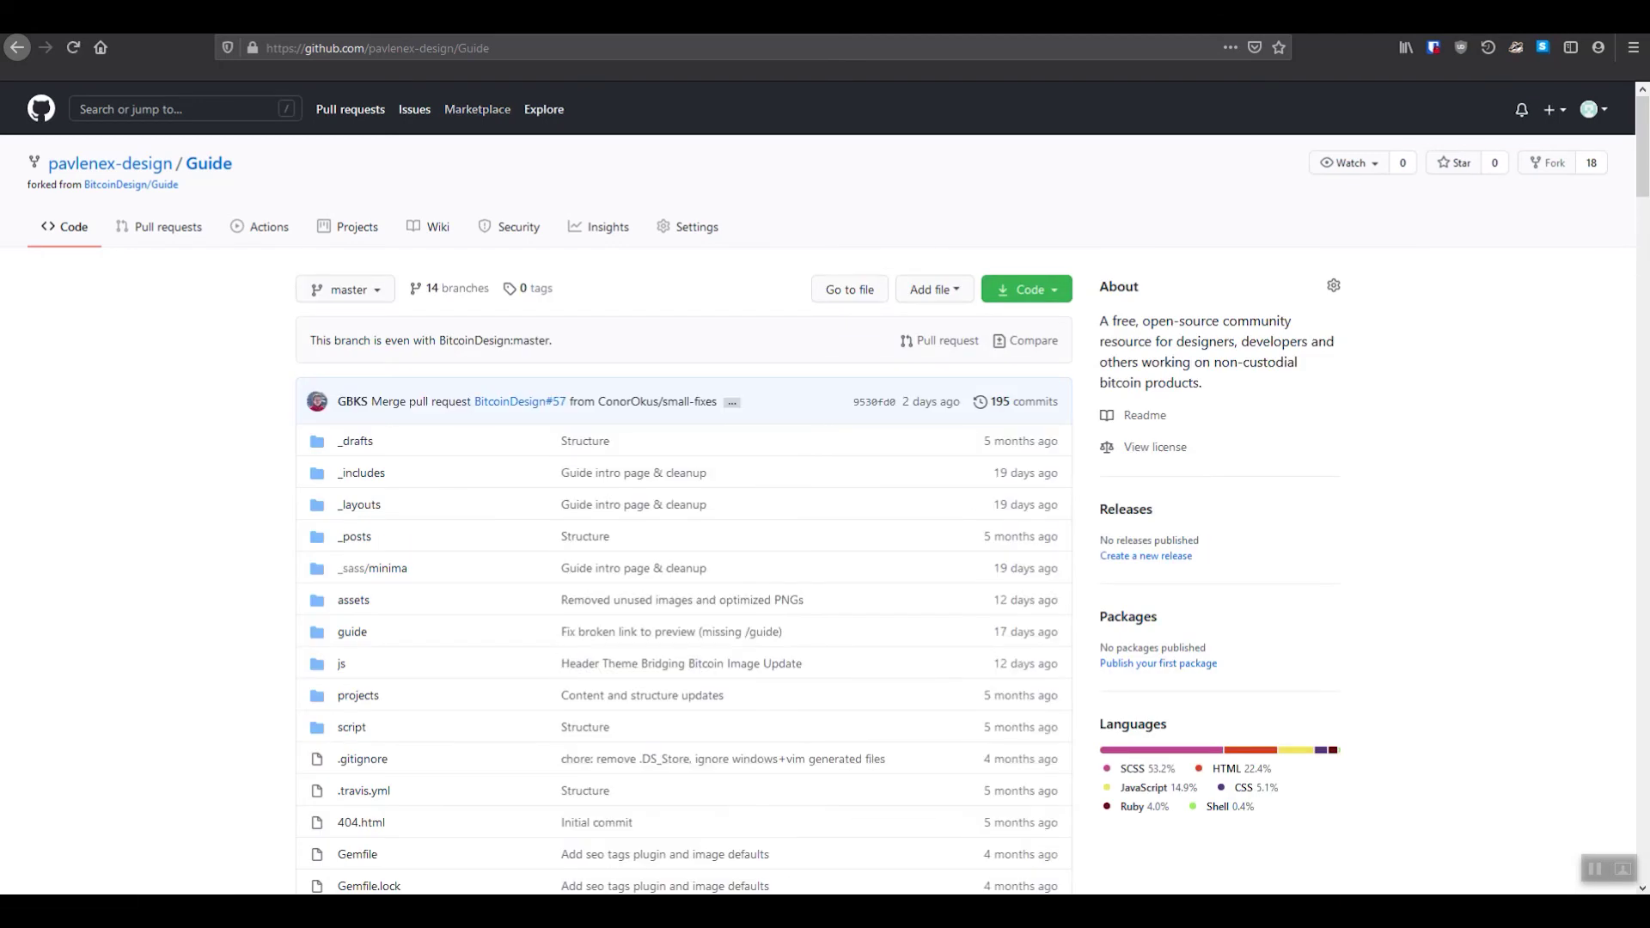
Examine the fork's owner and name, its branch status, and the "forked from BitcoinDesign/Guide" line.
{"action": "left_click_drag", "start_coordinate": [233, 163], "coordinate": [50, 164]}
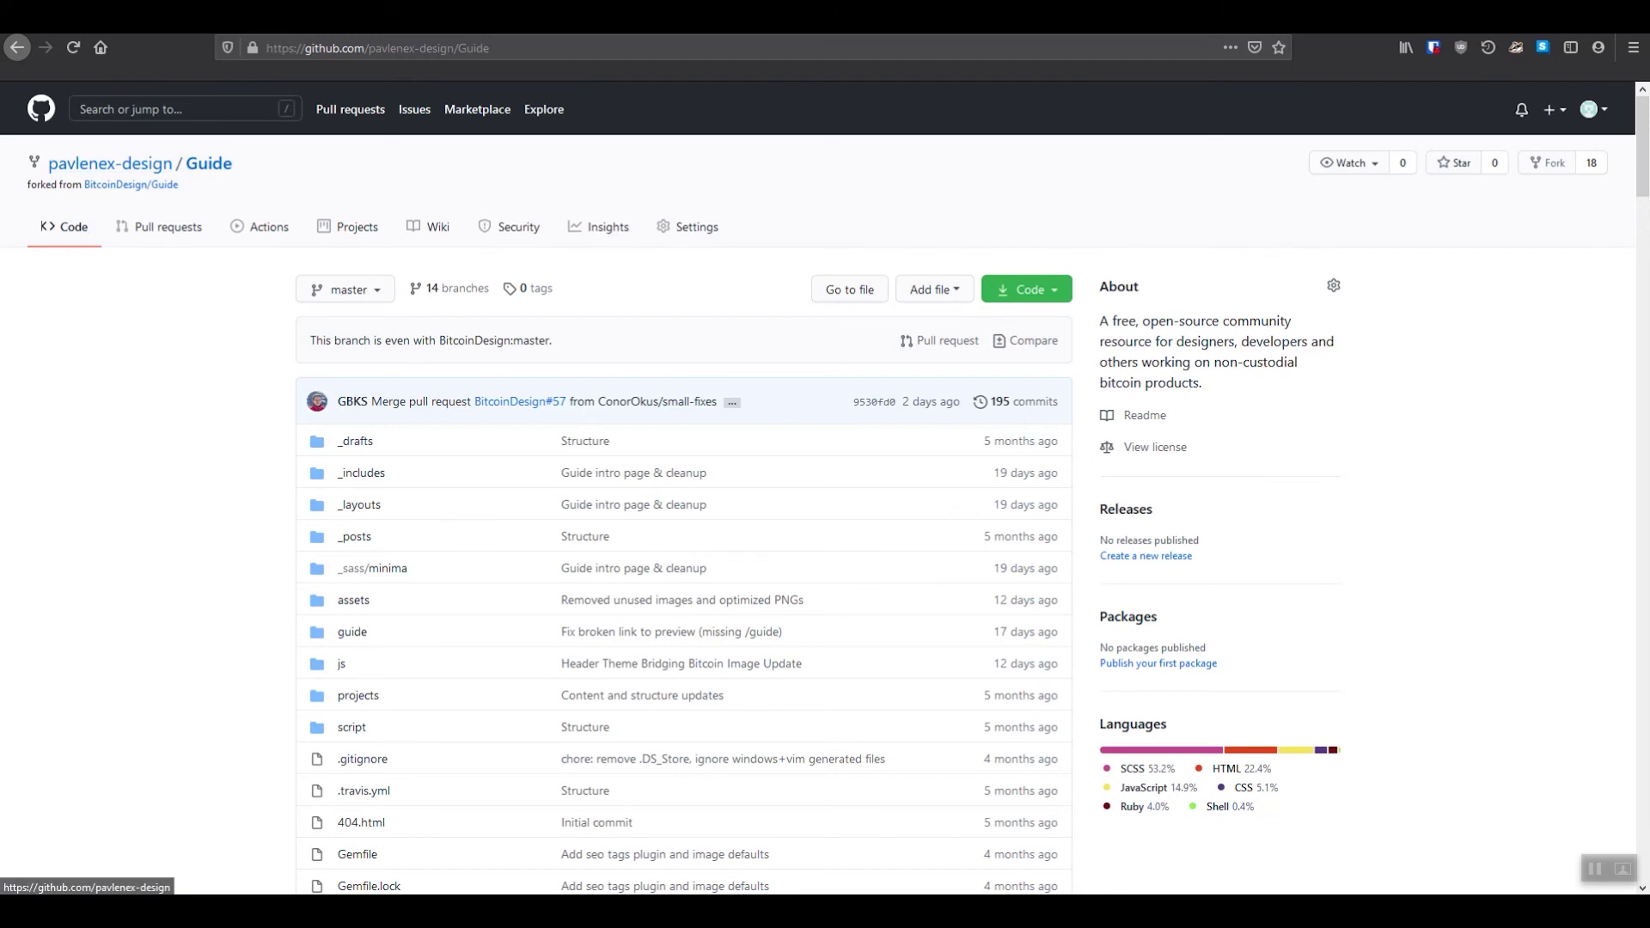
{"action": "left_click_drag", "start_coordinate": [48, 163], "coordinate": [185, 163]}
{"action": "left_click", "coordinate": [310, 341]}
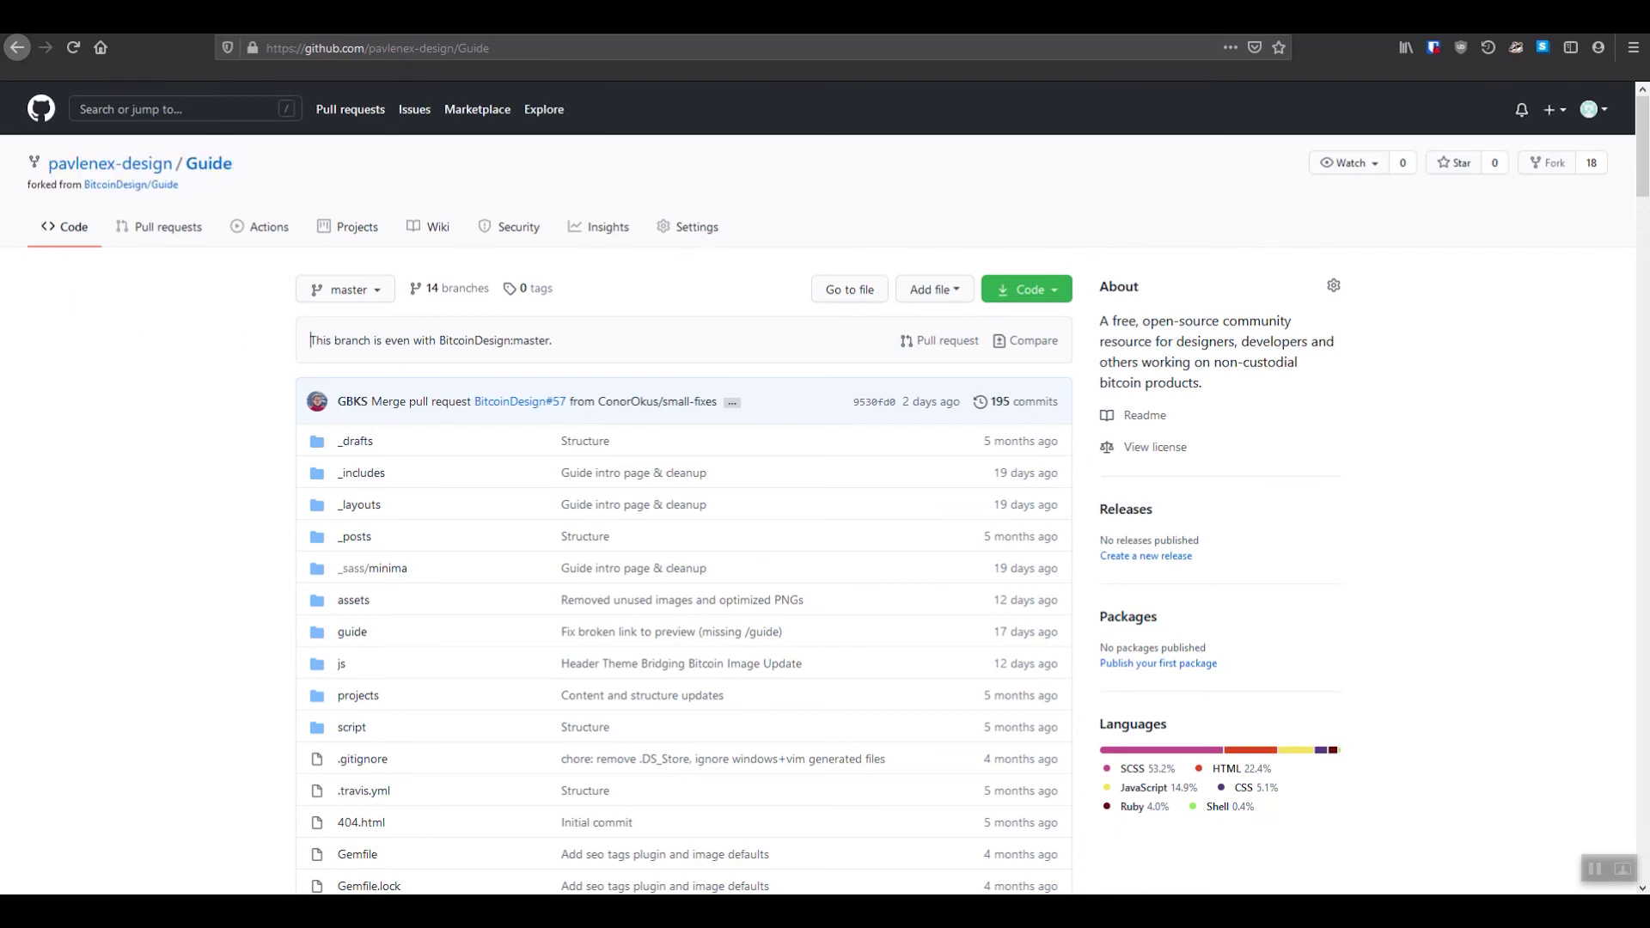
{"action": "left_click_drag", "start_coordinate": [26, 185], "coordinate": [178, 184]}
{"action": "left_click", "coordinate": [178, 185]}
{"action": "scroll", "coordinate": [520, 402], "scroll_direction": "down", "scroll_amount": 2}
{"action": "scroll", "coordinate": [520, 401], "scroll_direction": "up", "scroll_amount": 2}
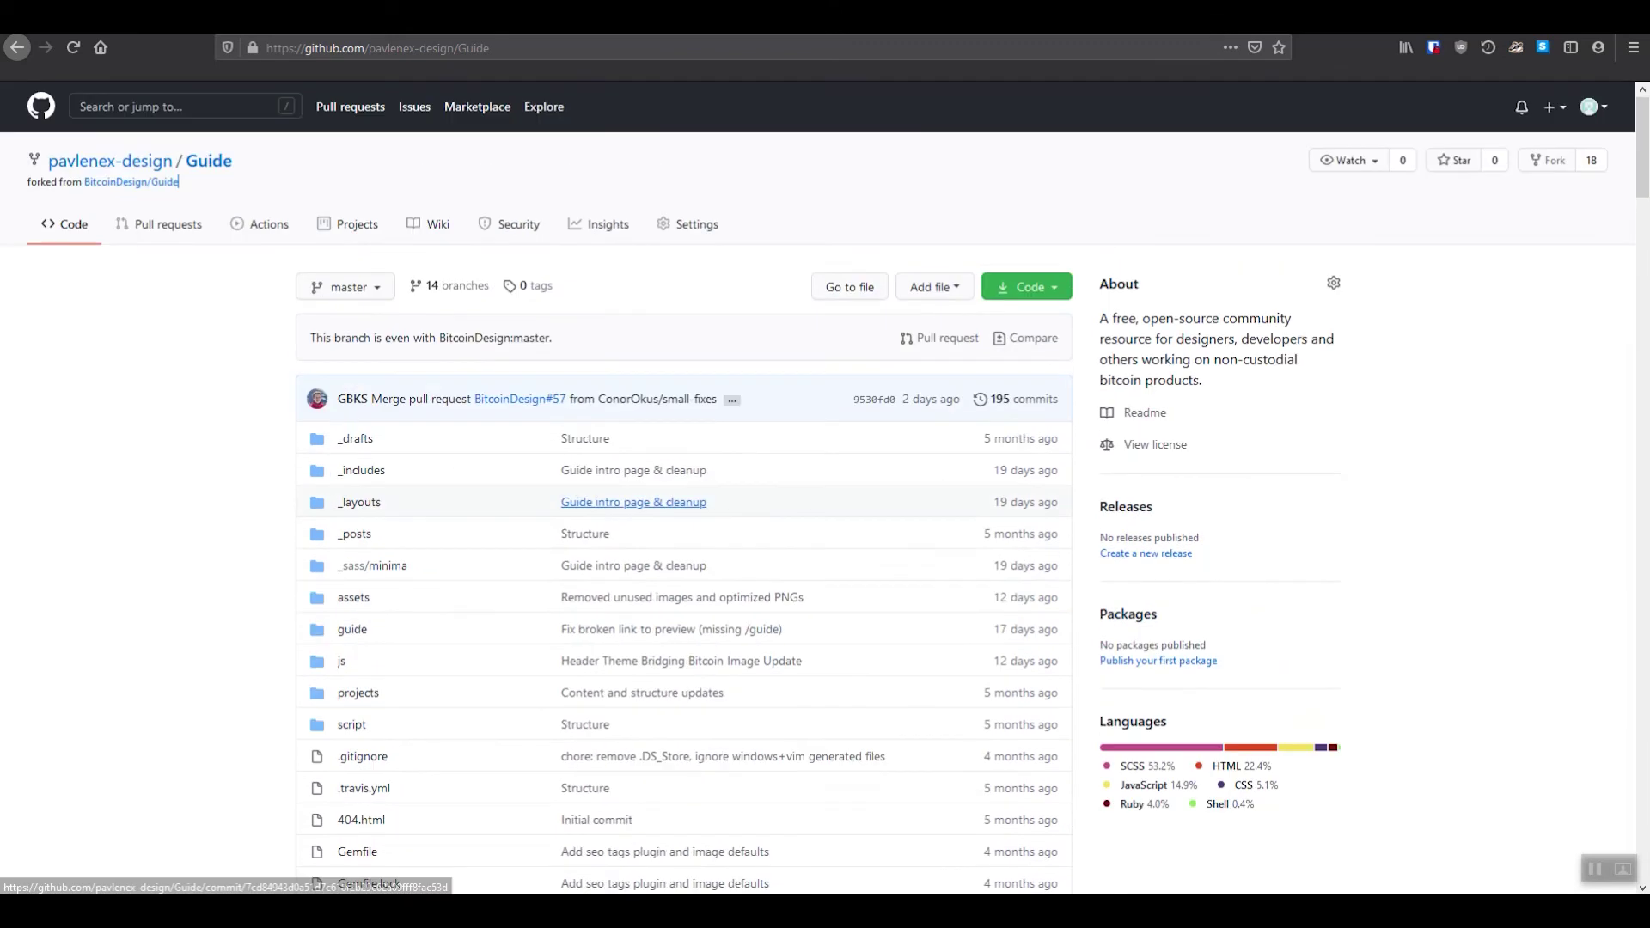
Visit the original BitcoinDesign/Guide repository for comparison, return to the fork, and highlight its name and source line.
{"action": "key", "text": "ctrl+Tab"}
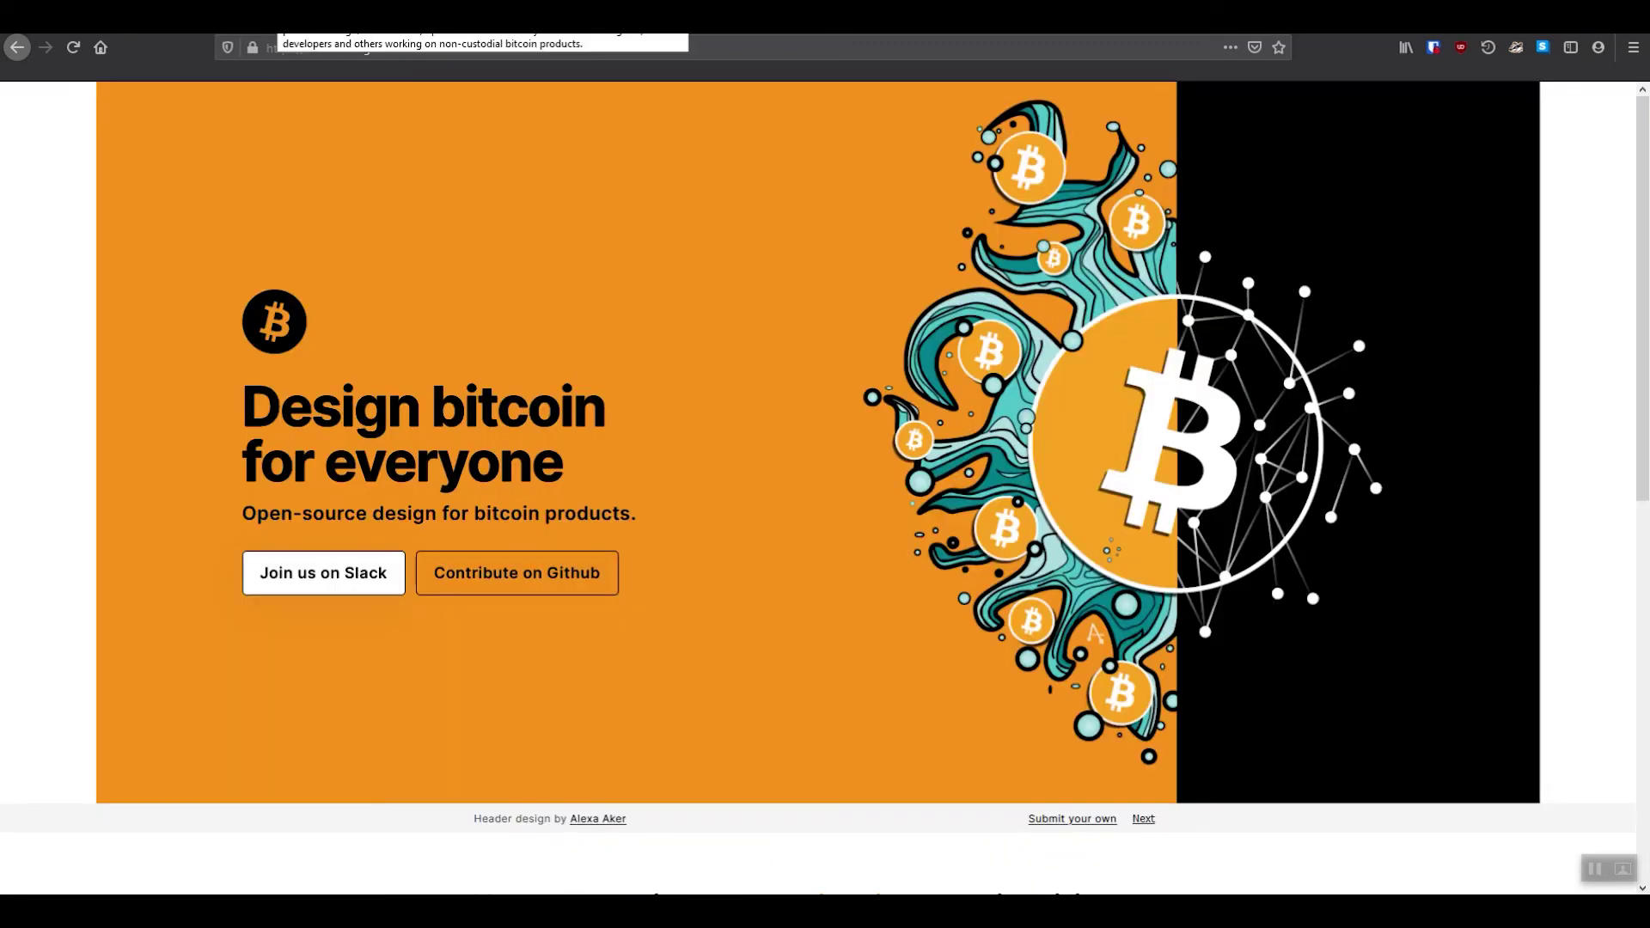
{"action": "key", "text": "ctrl+Tab"}
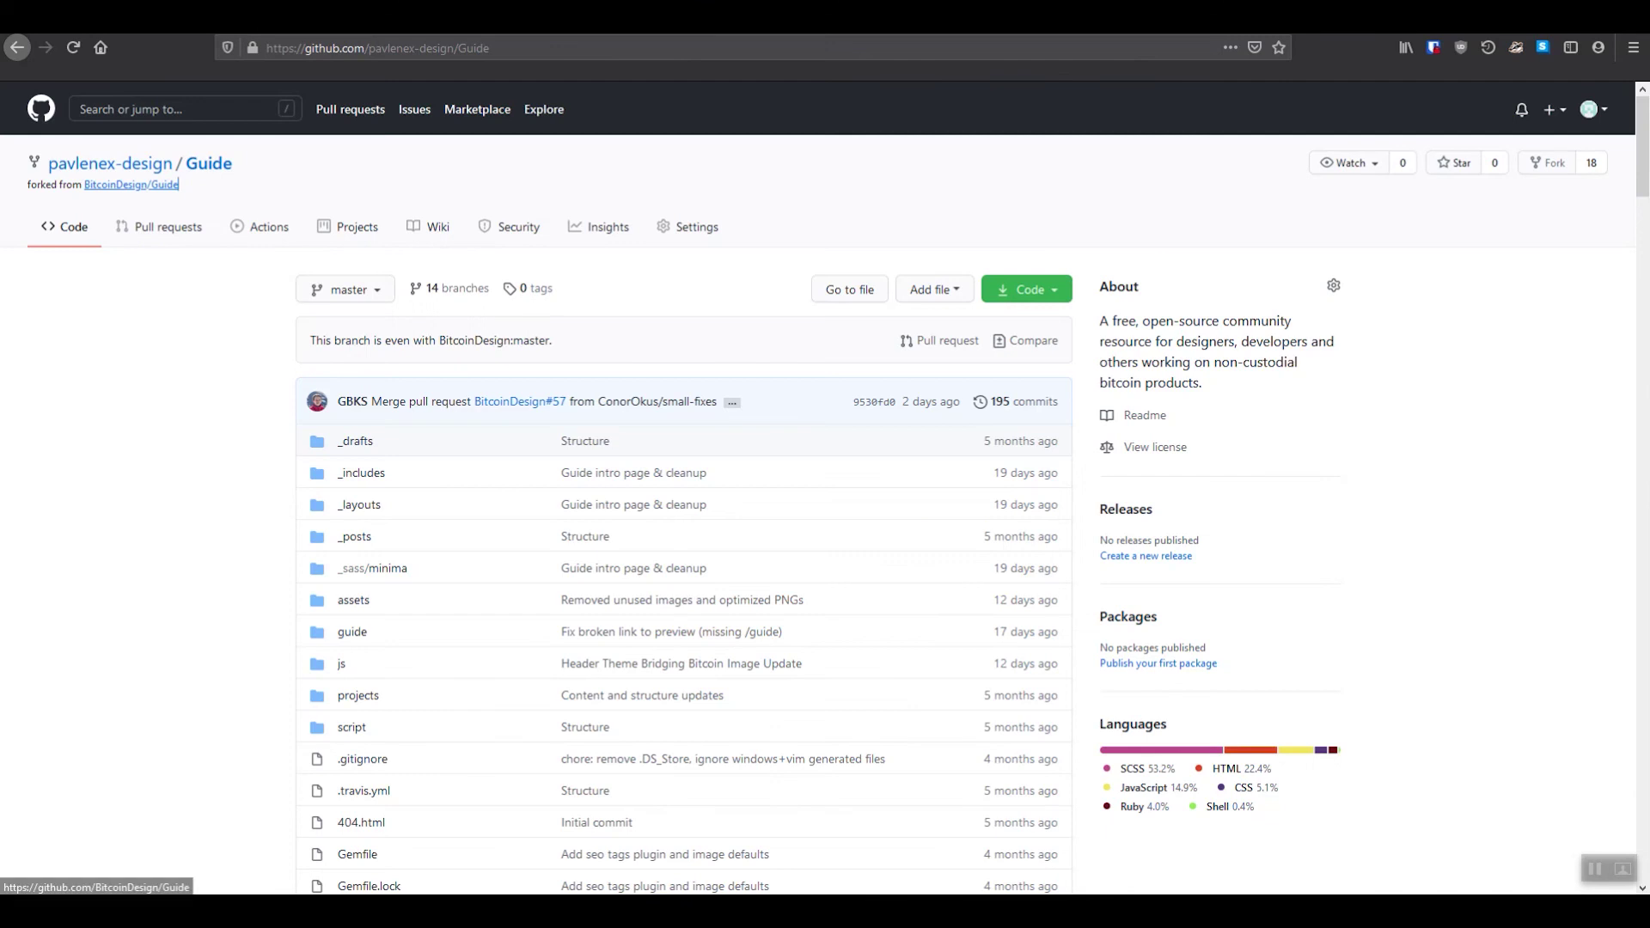
{"action": "left_click", "coordinate": [176, 185]}
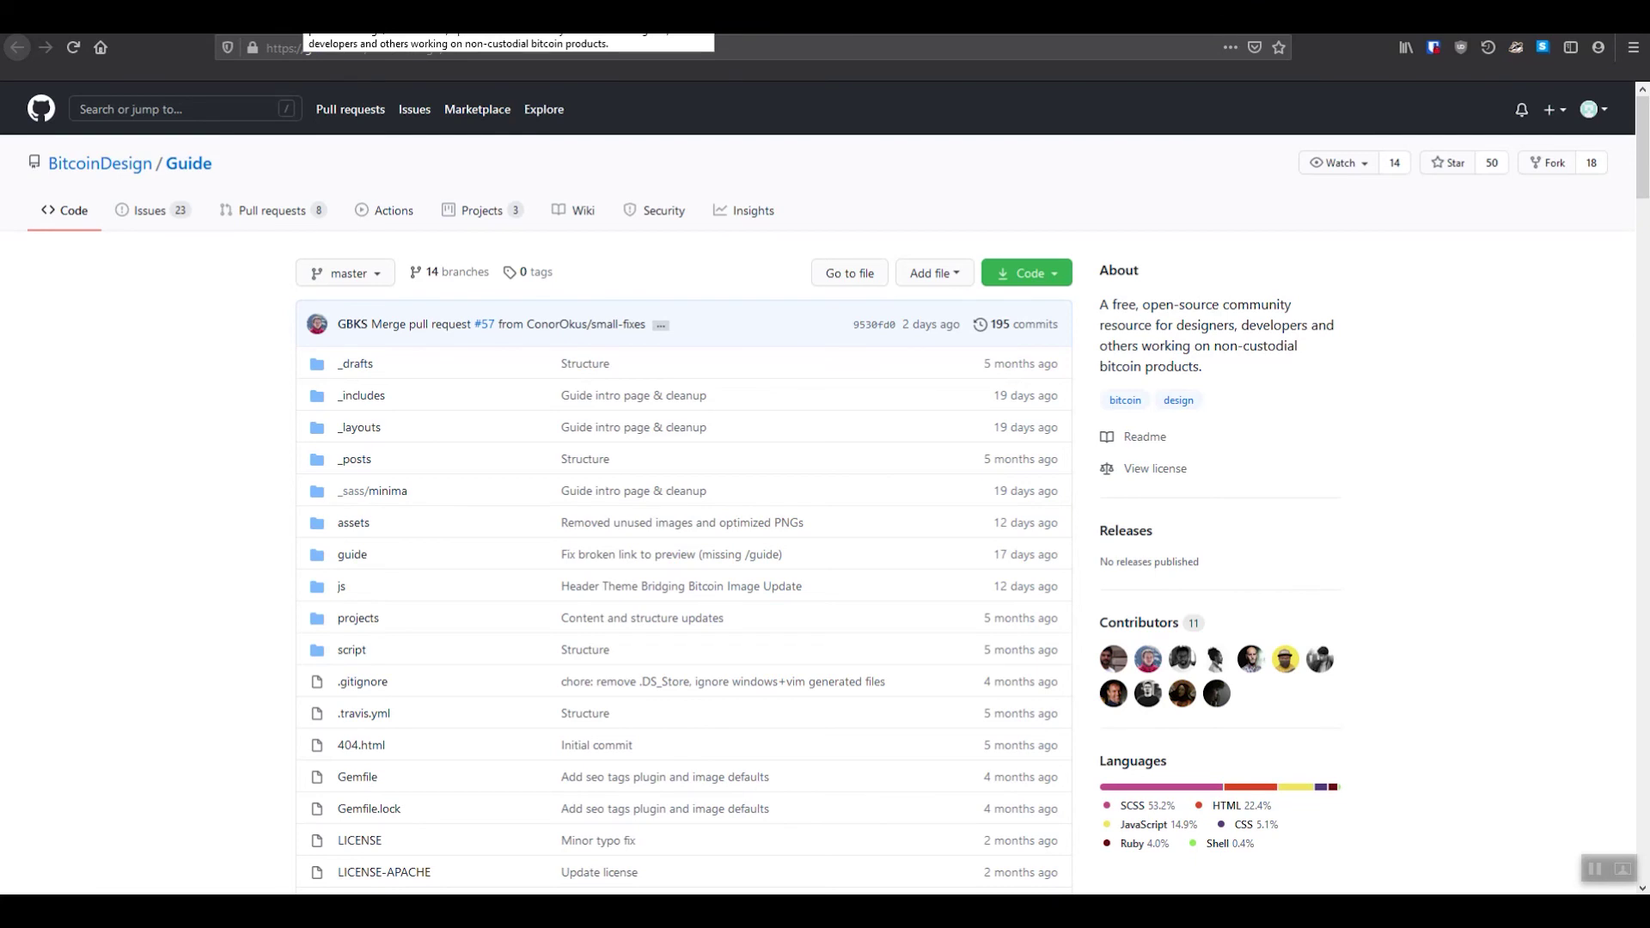
{"action": "left_click", "coordinate": [17, 47]}
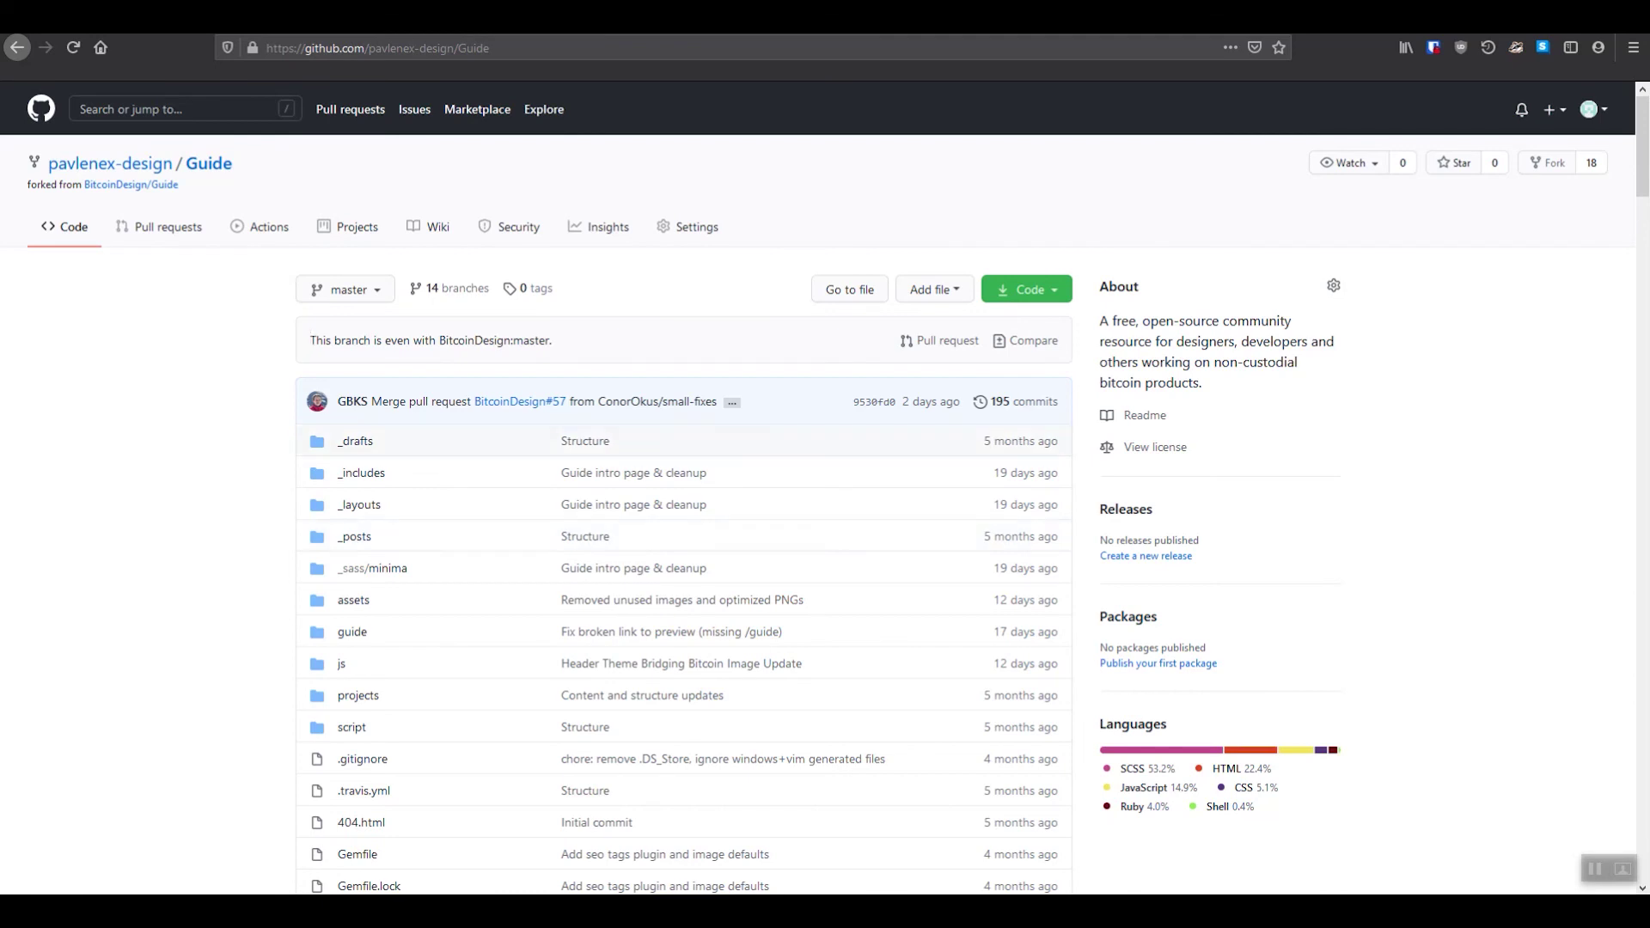
{"action": "left_click_drag", "start_coordinate": [45, 163], "coordinate": [175, 183]}
{"action": "left_click", "coordinate": [178, 184]}
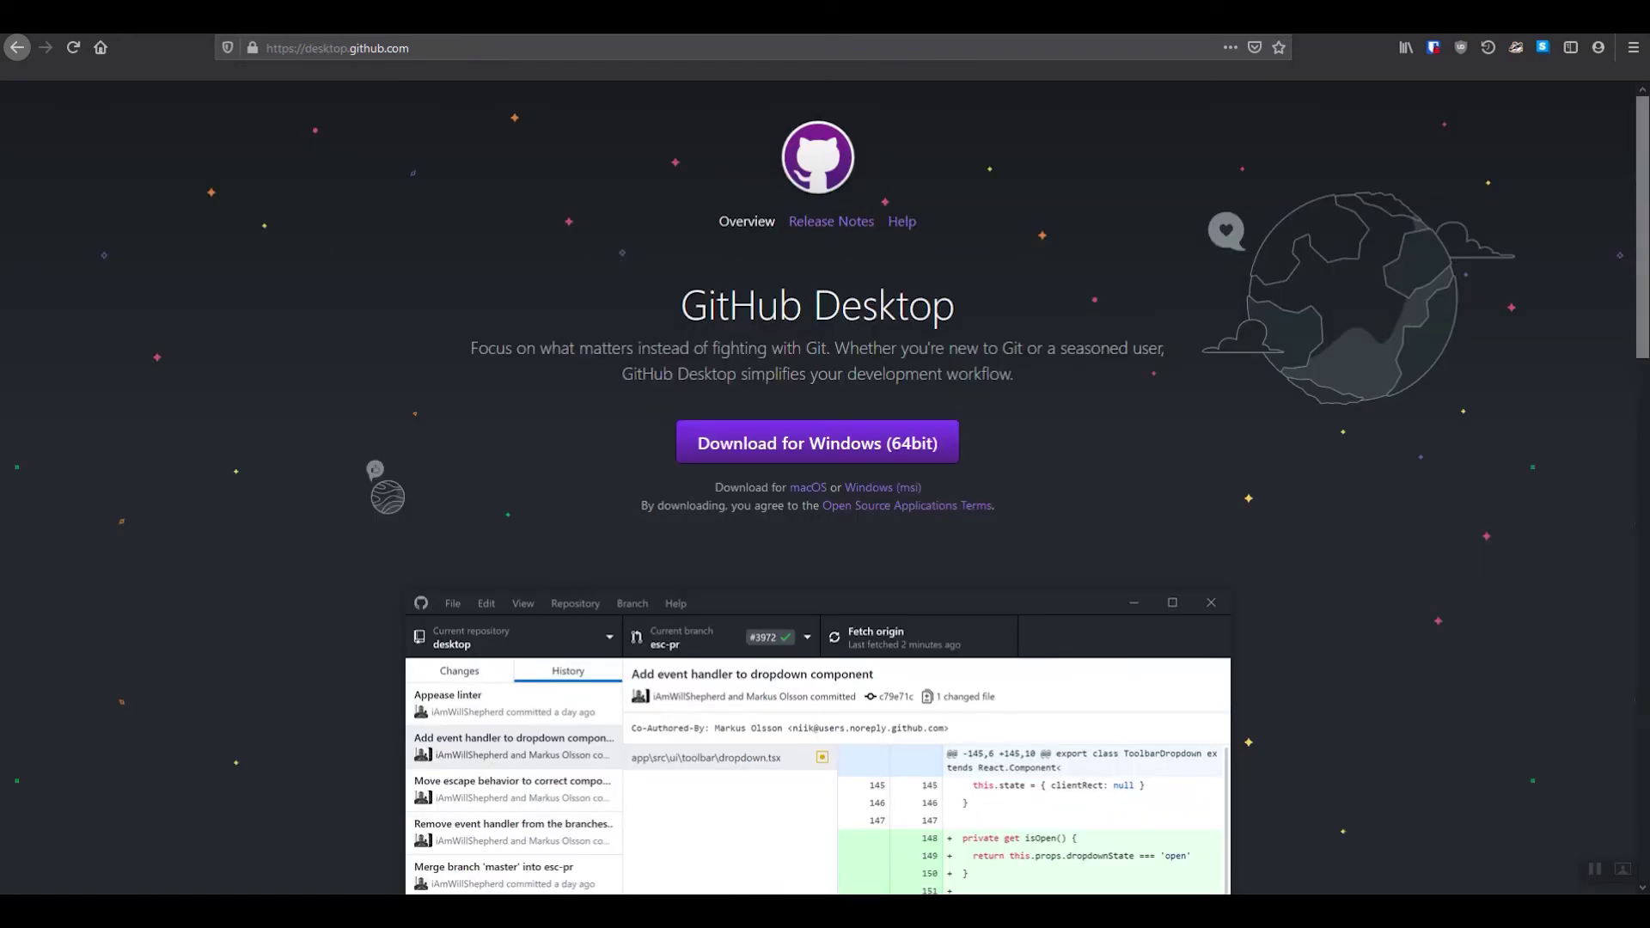
Look over the GitHub Desktop download page on desktop.github.com, including its heading and app preview.
{"action": "scroll", "coordinate": [1009, 487], "scroll_direction": "down", "scroll_amount": 2}
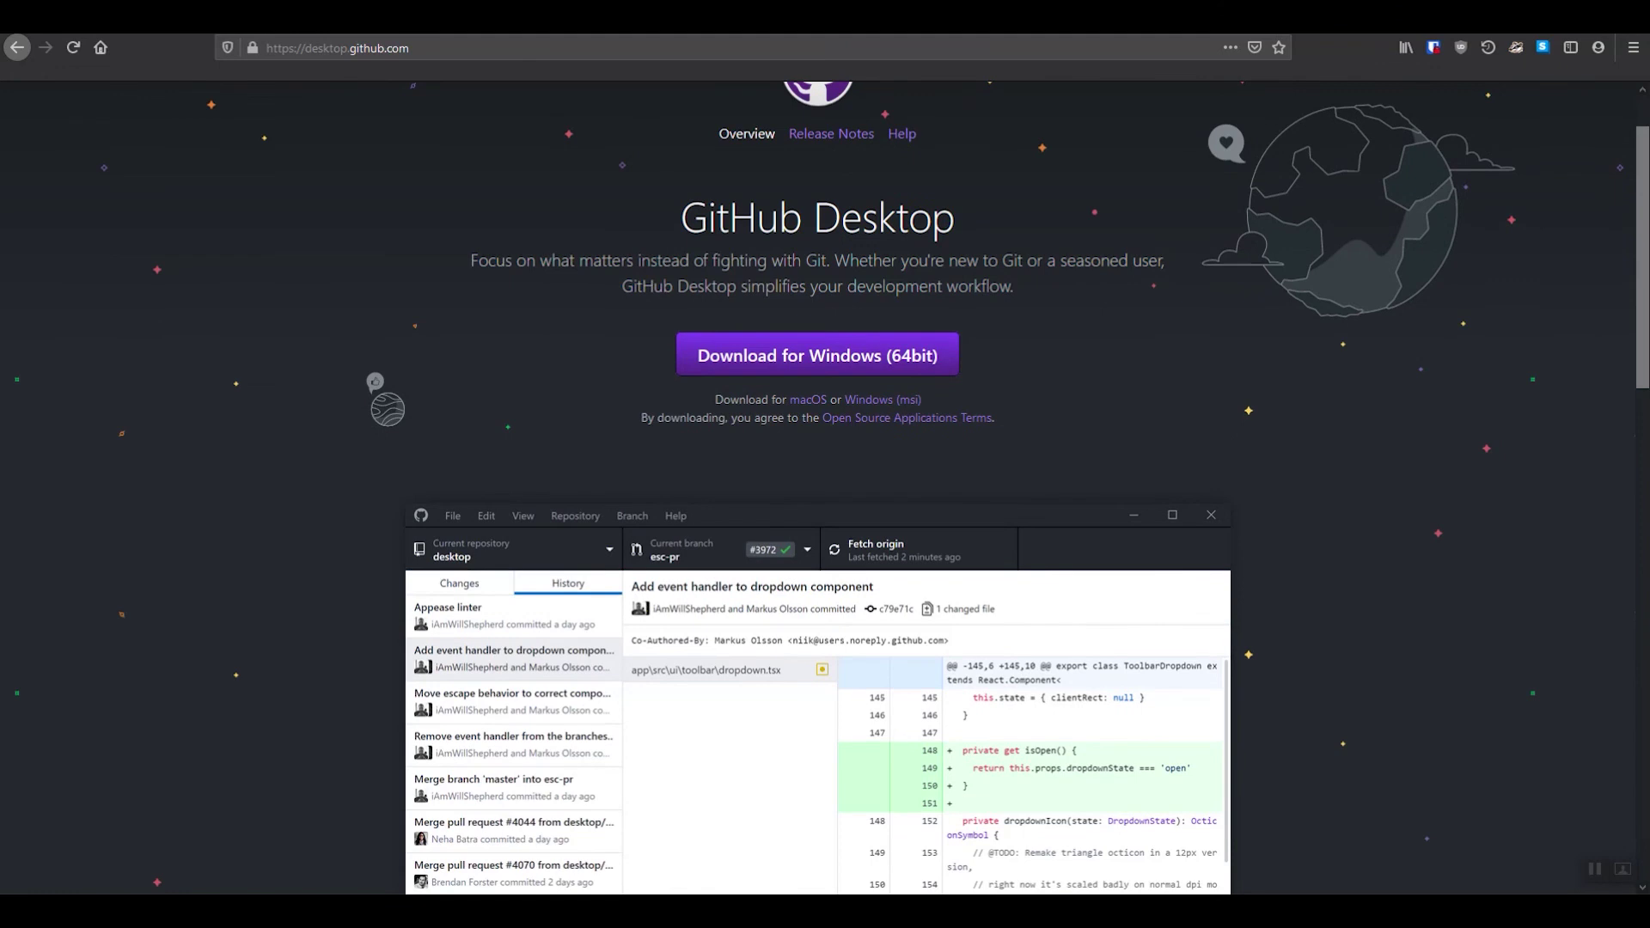
{"action": "scroll", "coordinate": [825, 488], "scroll_direction": "up", "scroll_amount": 2}
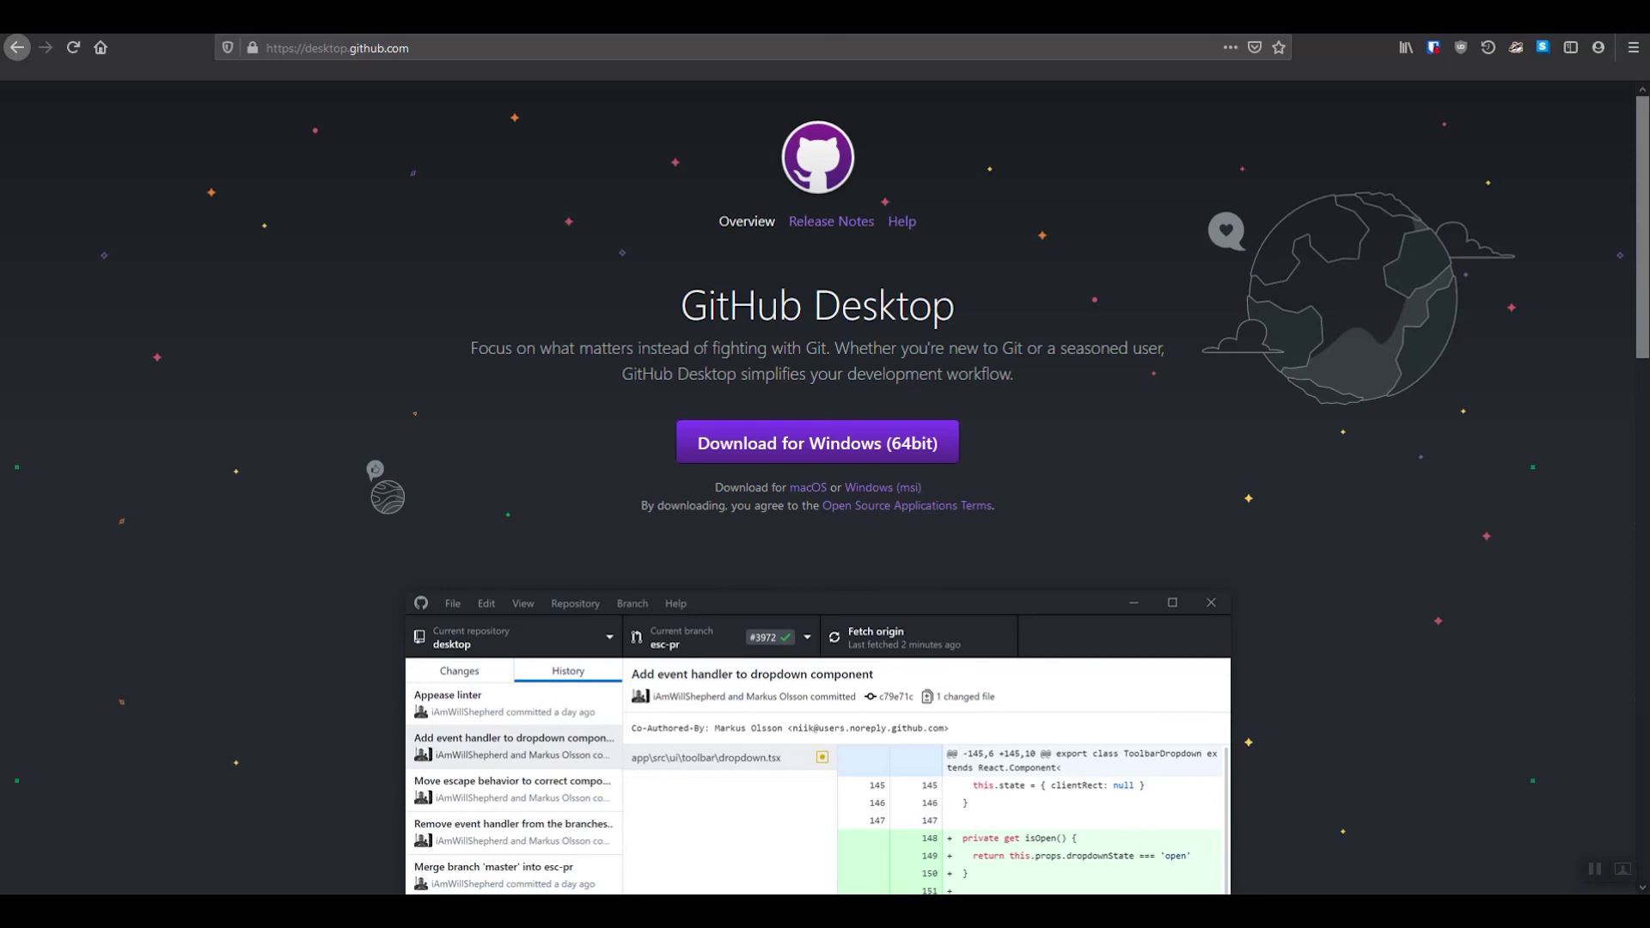
{"action": "scroll", "coordinate": [825, 488], "scroll_direction": "down", "scroll_amount": 2}
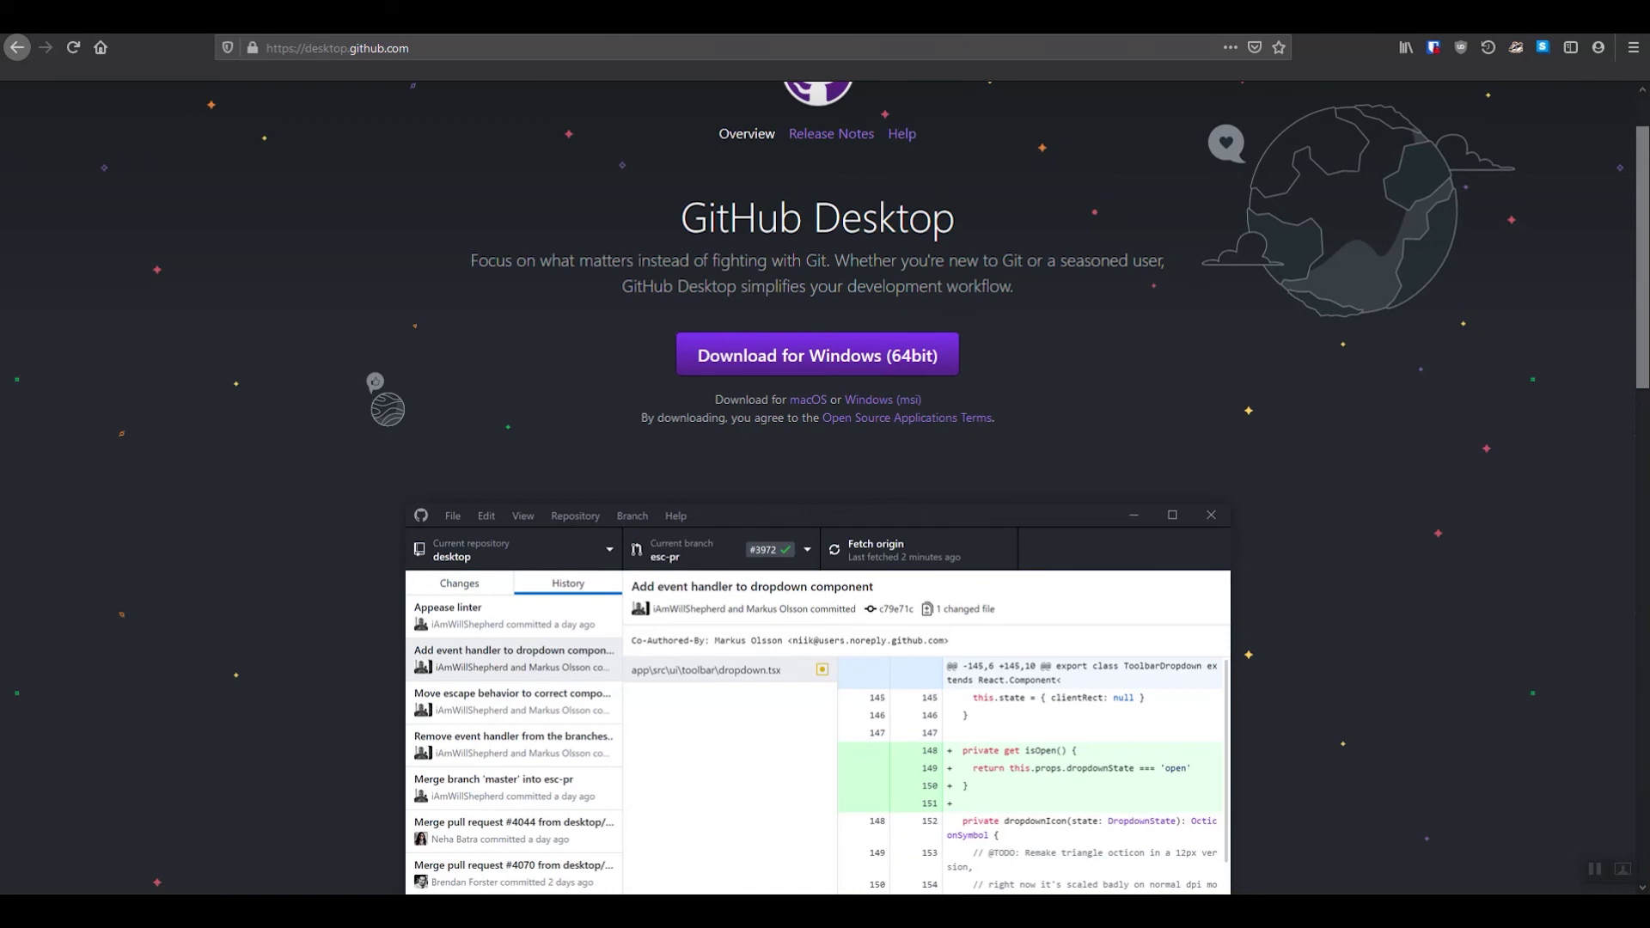
{"action": "scroll", "coordinate": [825, 488], "scroll_direction": "up", "scroll_amount": 2}
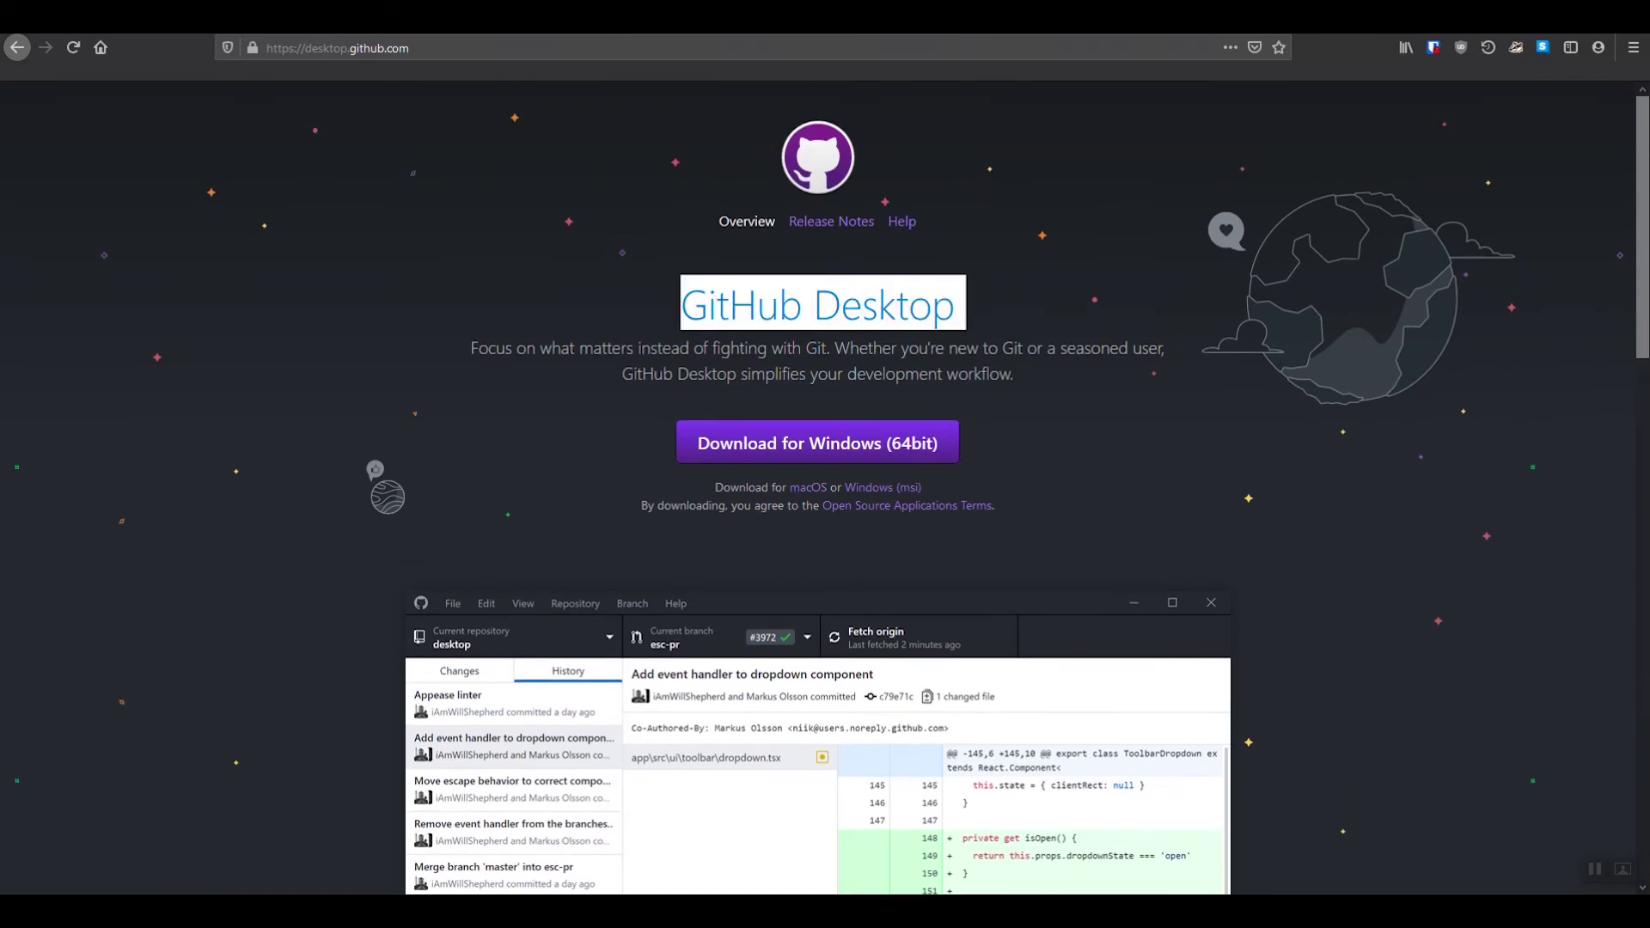
{"action": "left_click", "coordinate": [873, 373]}
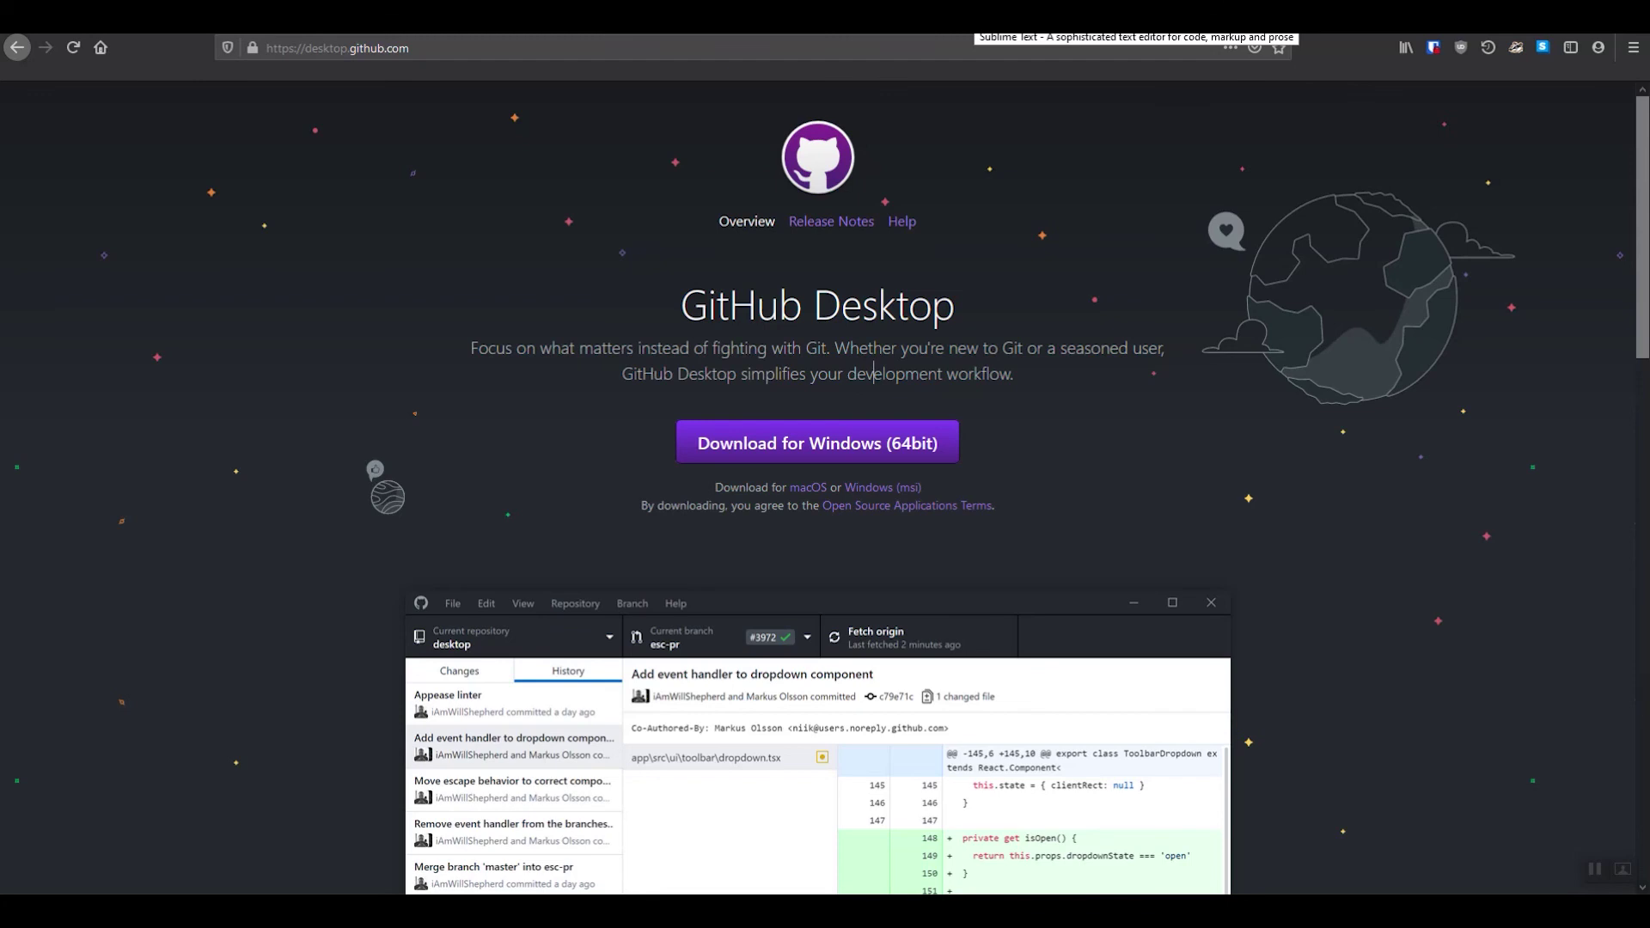
Switch to the Sublime Text website and look over the text editor's download page.
{"action": "key", "text": "ctrl+Tab"}
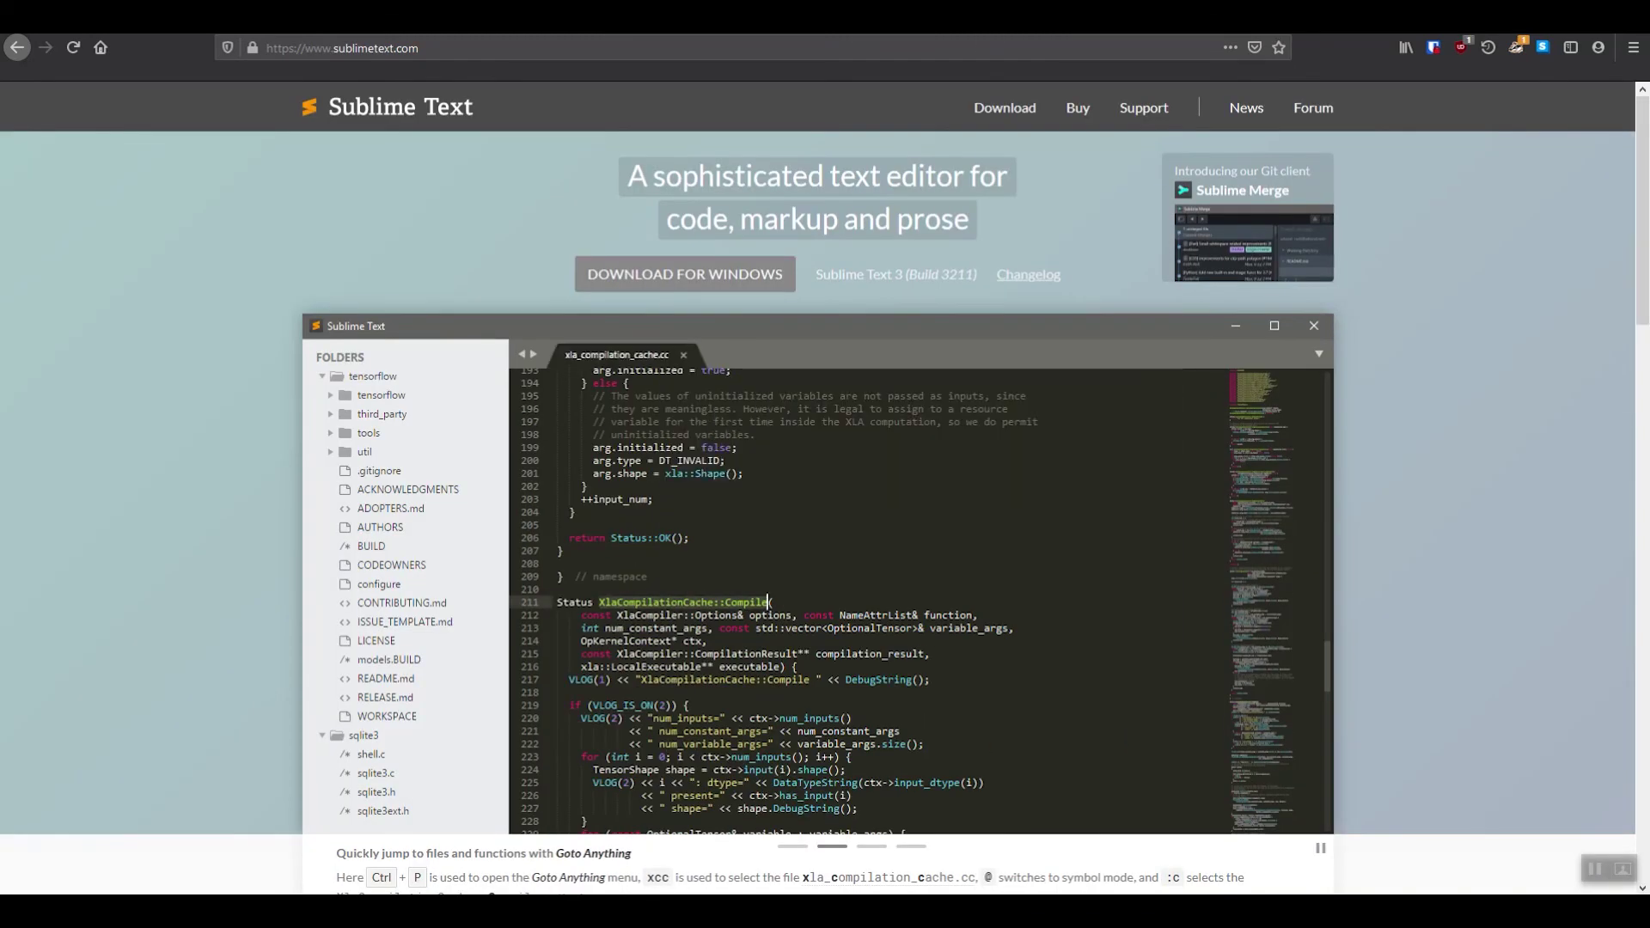
{"action": "key", "text": "ctrl+Tab"}
{"action": "key", "text": "ctrl+shift+Tab"}
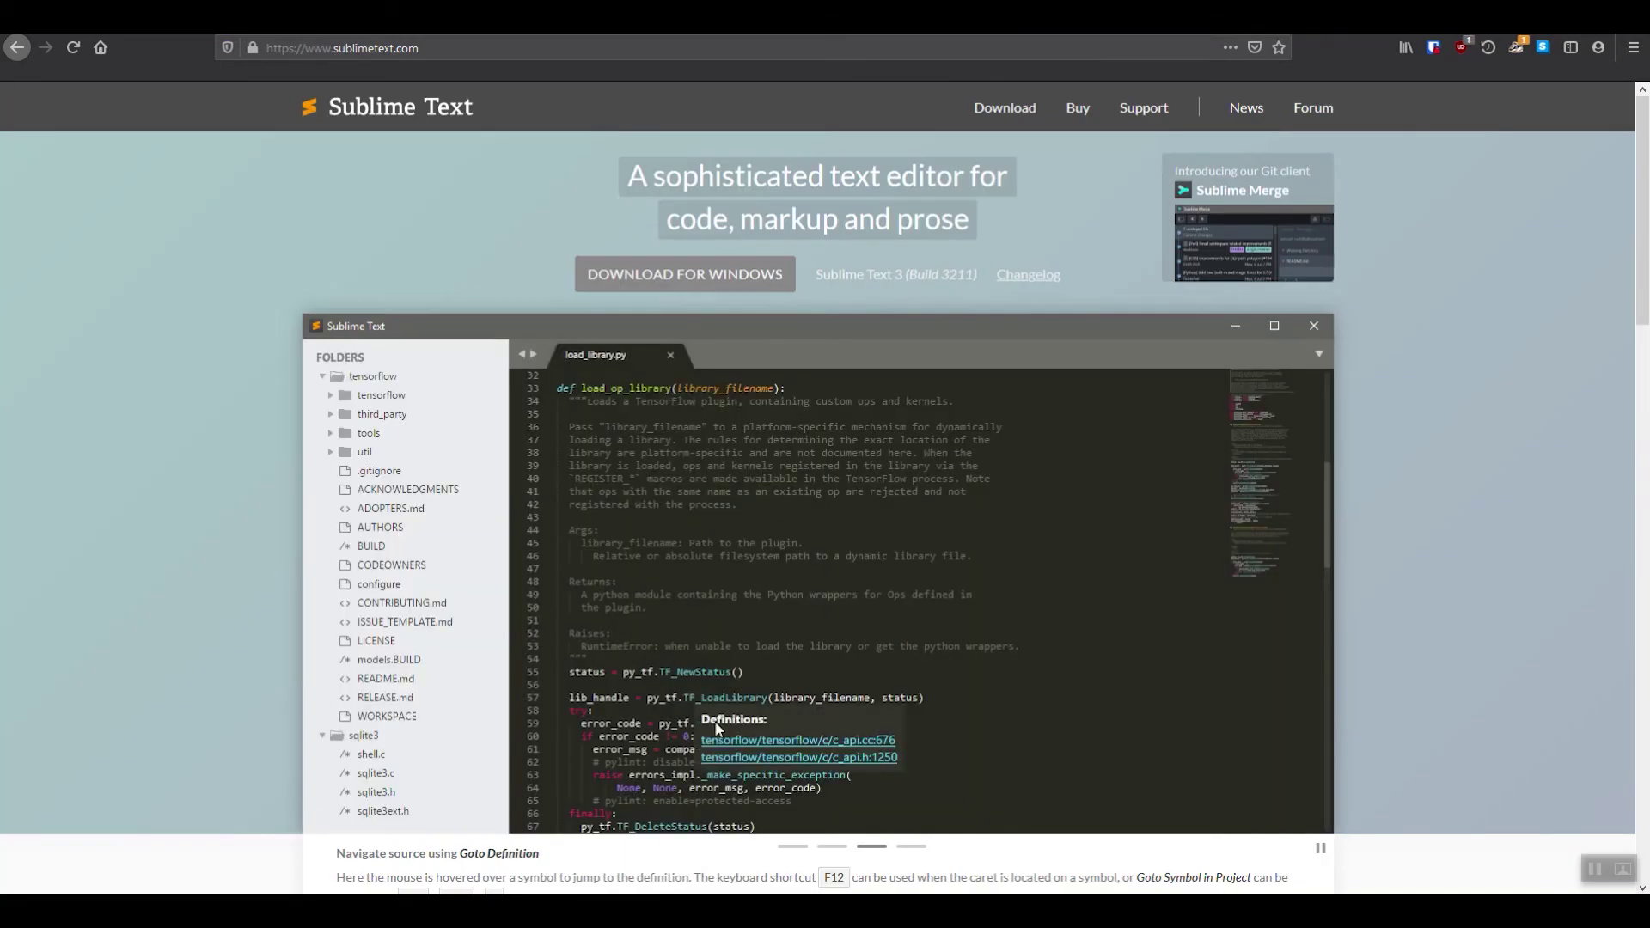
{"action": "scroll", "coordinate": [825, 481], "scroll_direction": "down", "scroll_amount": 1}
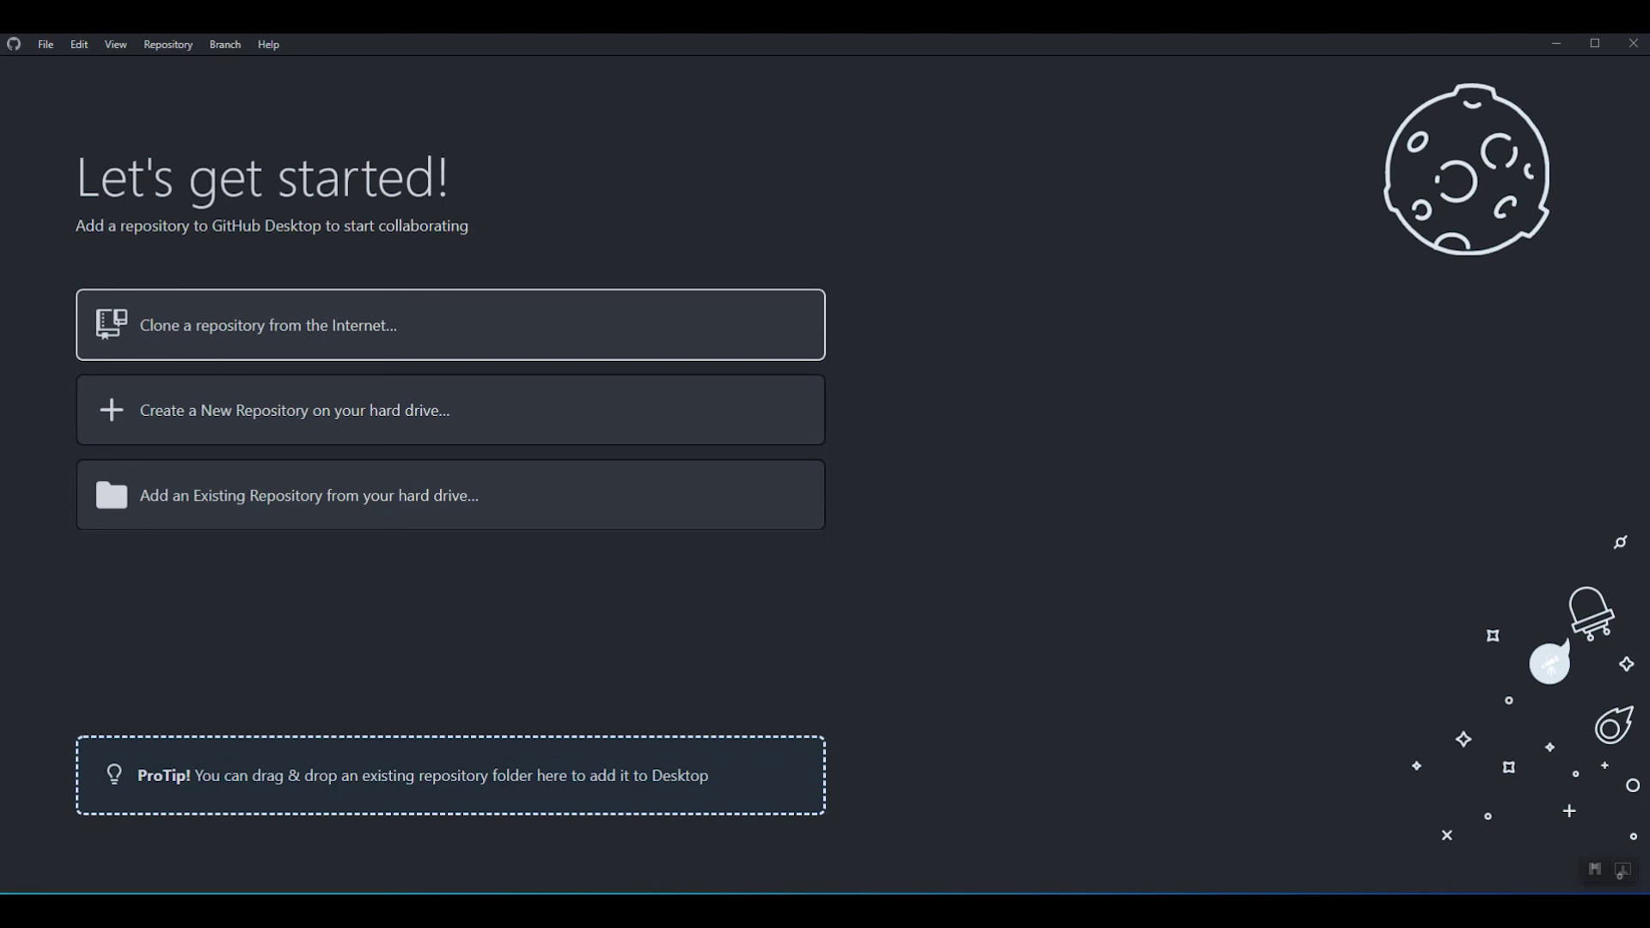
Start cloning a repository from the Internet in GitHub Desktop and sign in to GitHub.com through the browser, allowing GitHubDesktop.exe to open the link.
{"action": "key", "text": "Return"}
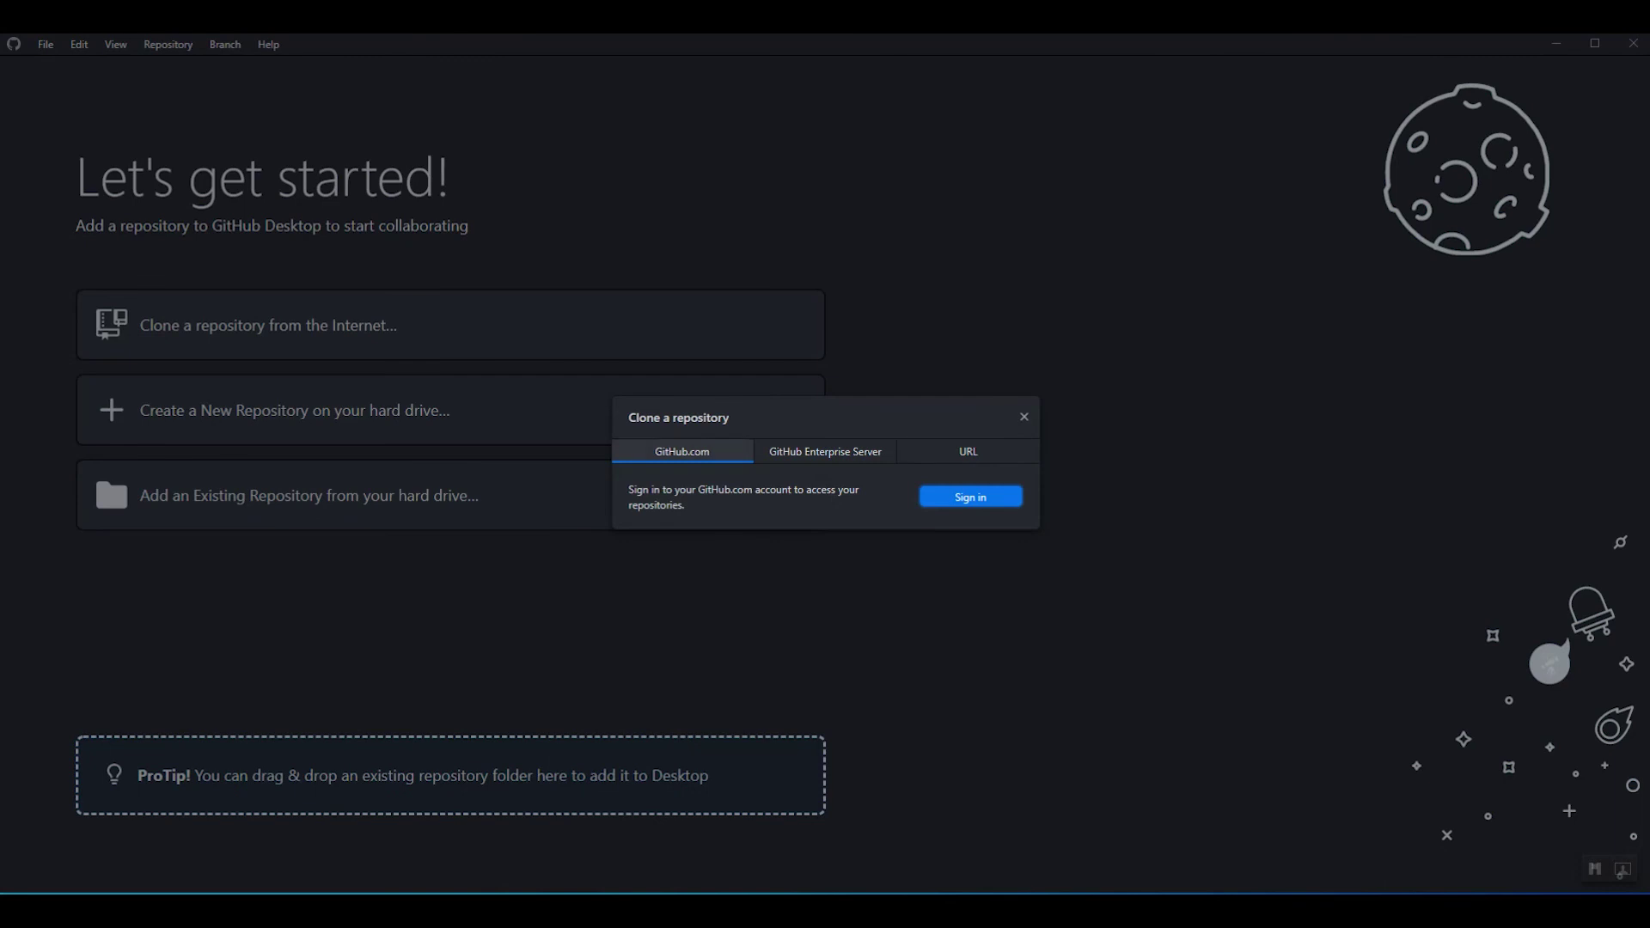
{"action": "key", "text": "Return"}
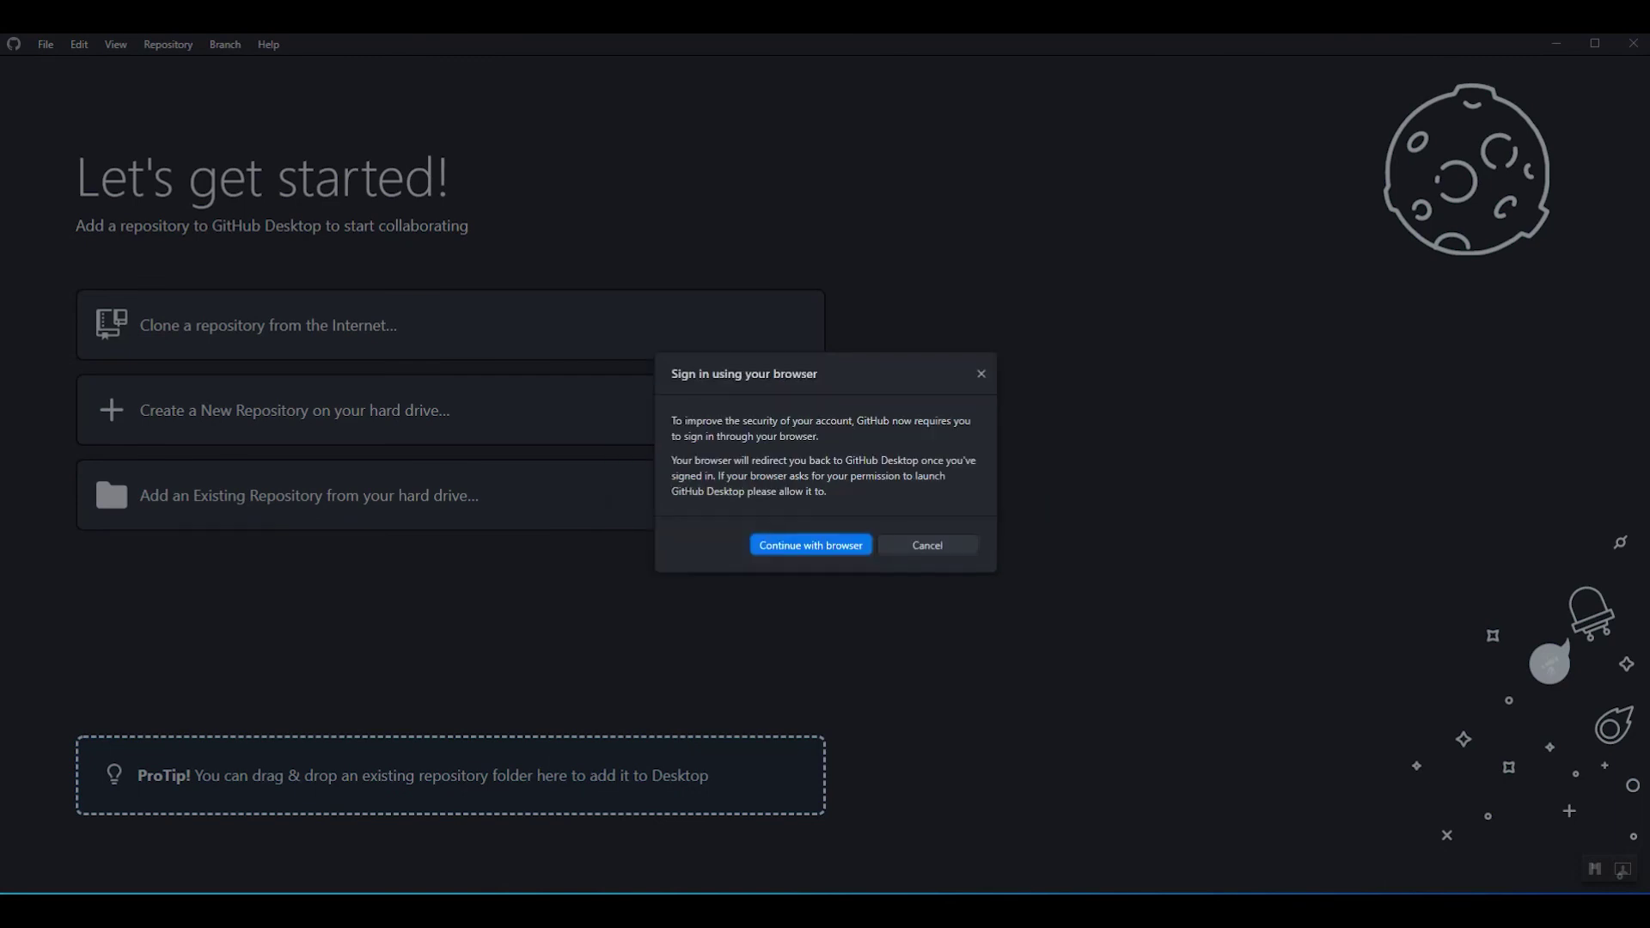
{"action": "key", "text": "Return"}
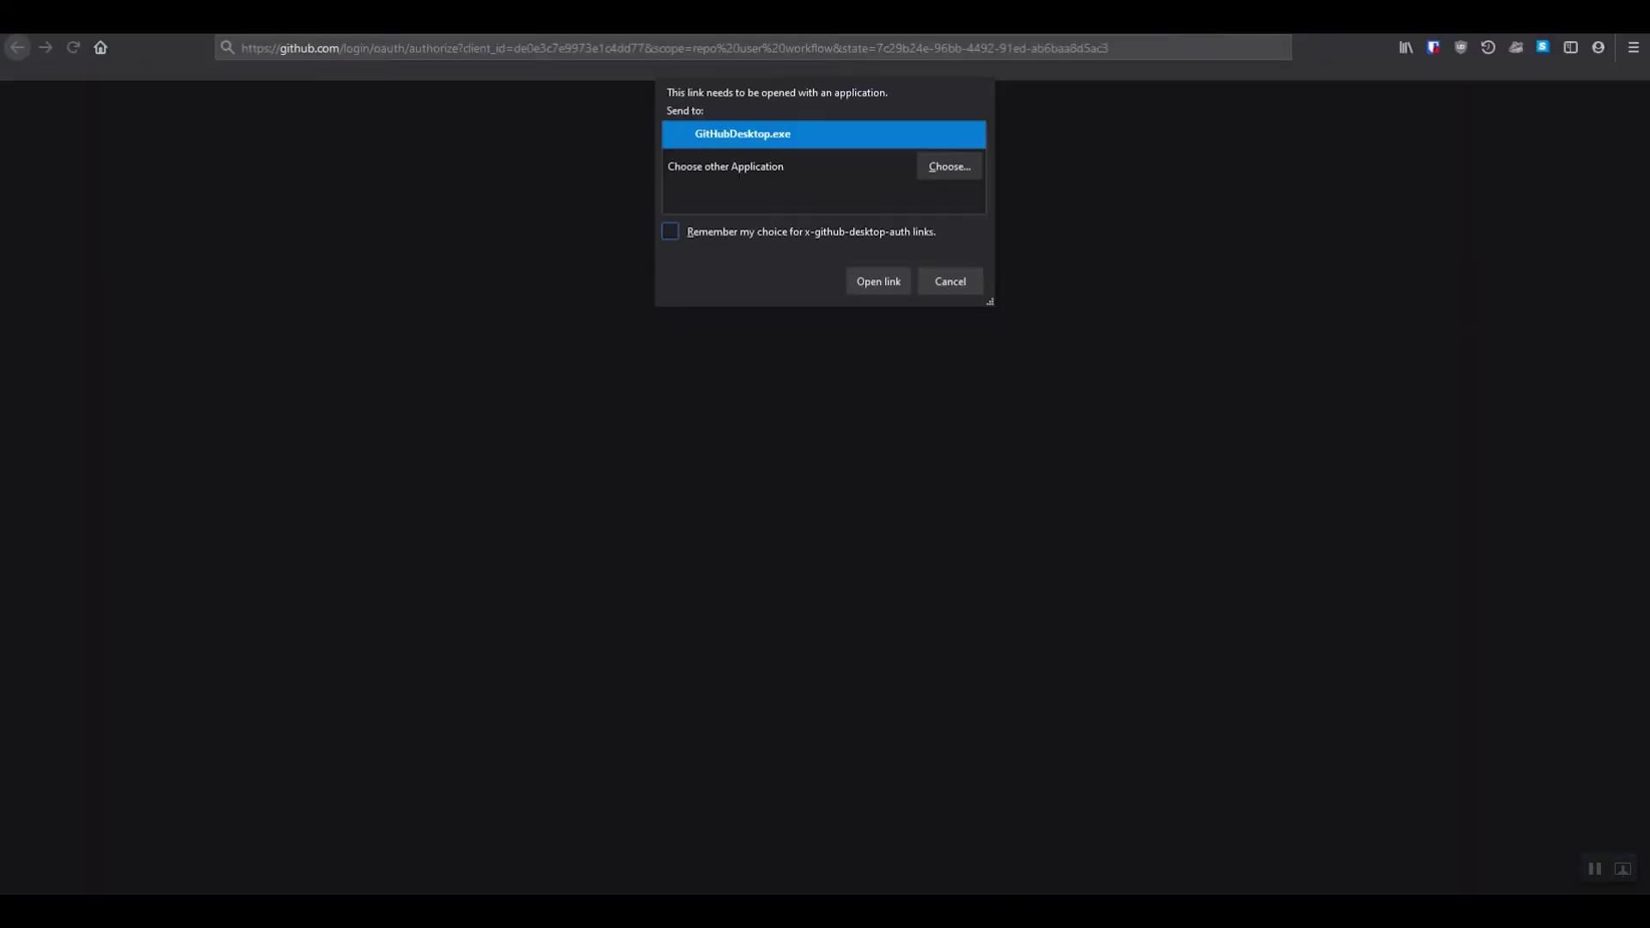
{"action": "key", "text": "Return"}
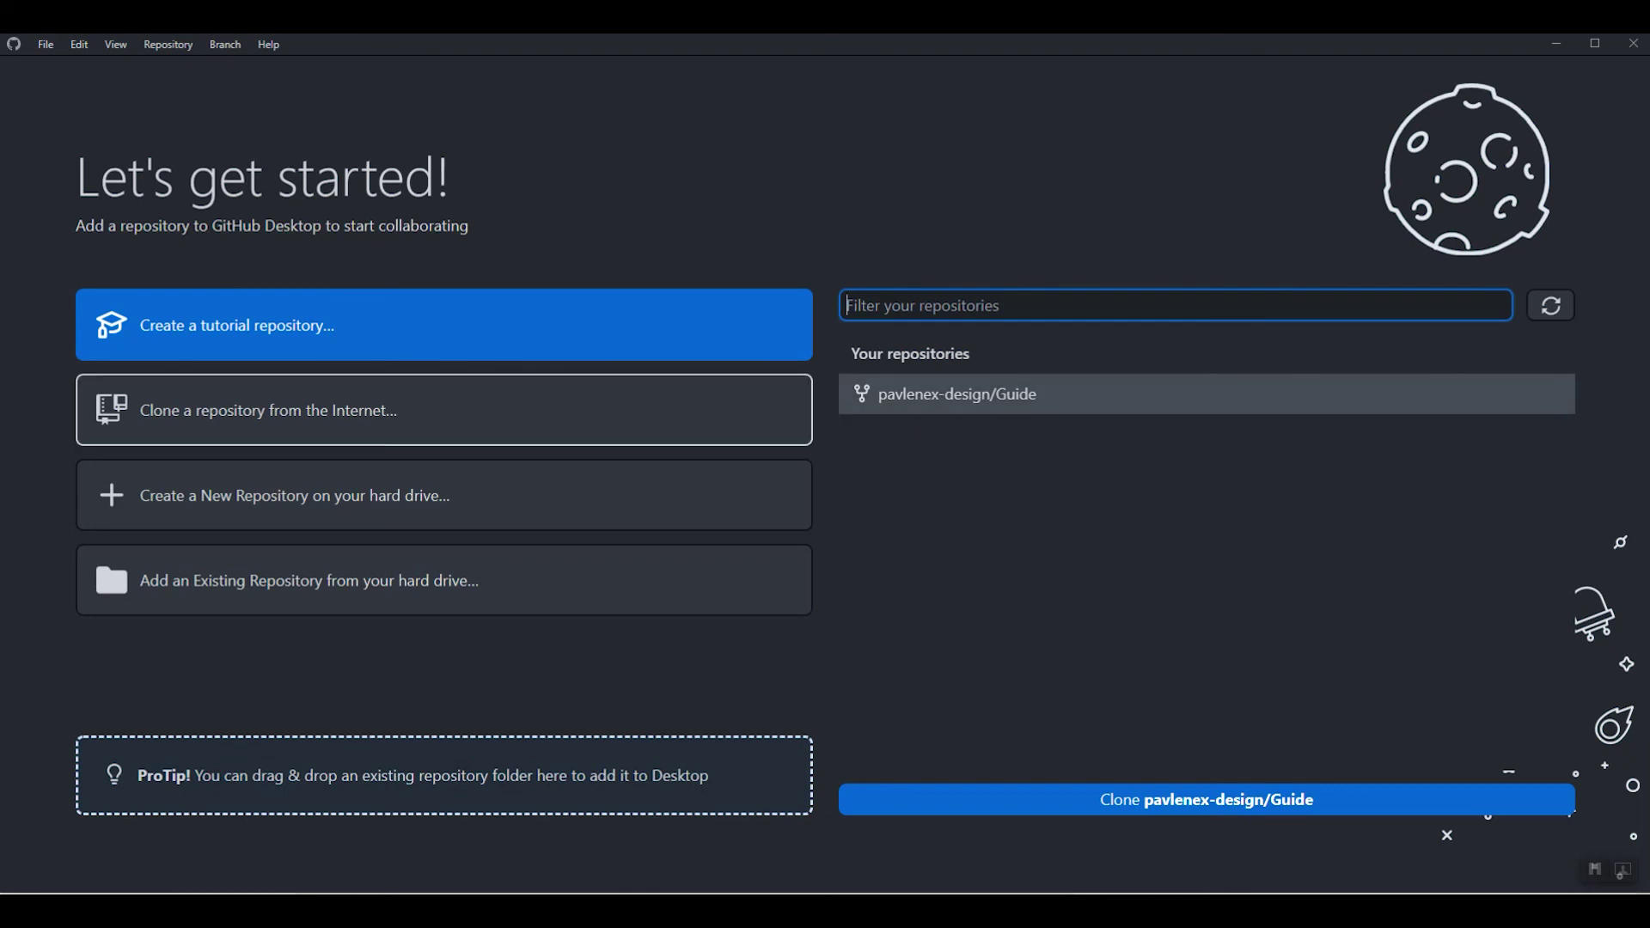
Clone the forked Guide repository into the Downloads\GitHub\Guide folder and set the fork to contribute to the parent project.
{"action": "key", "text": "ctrl+shift+o"}
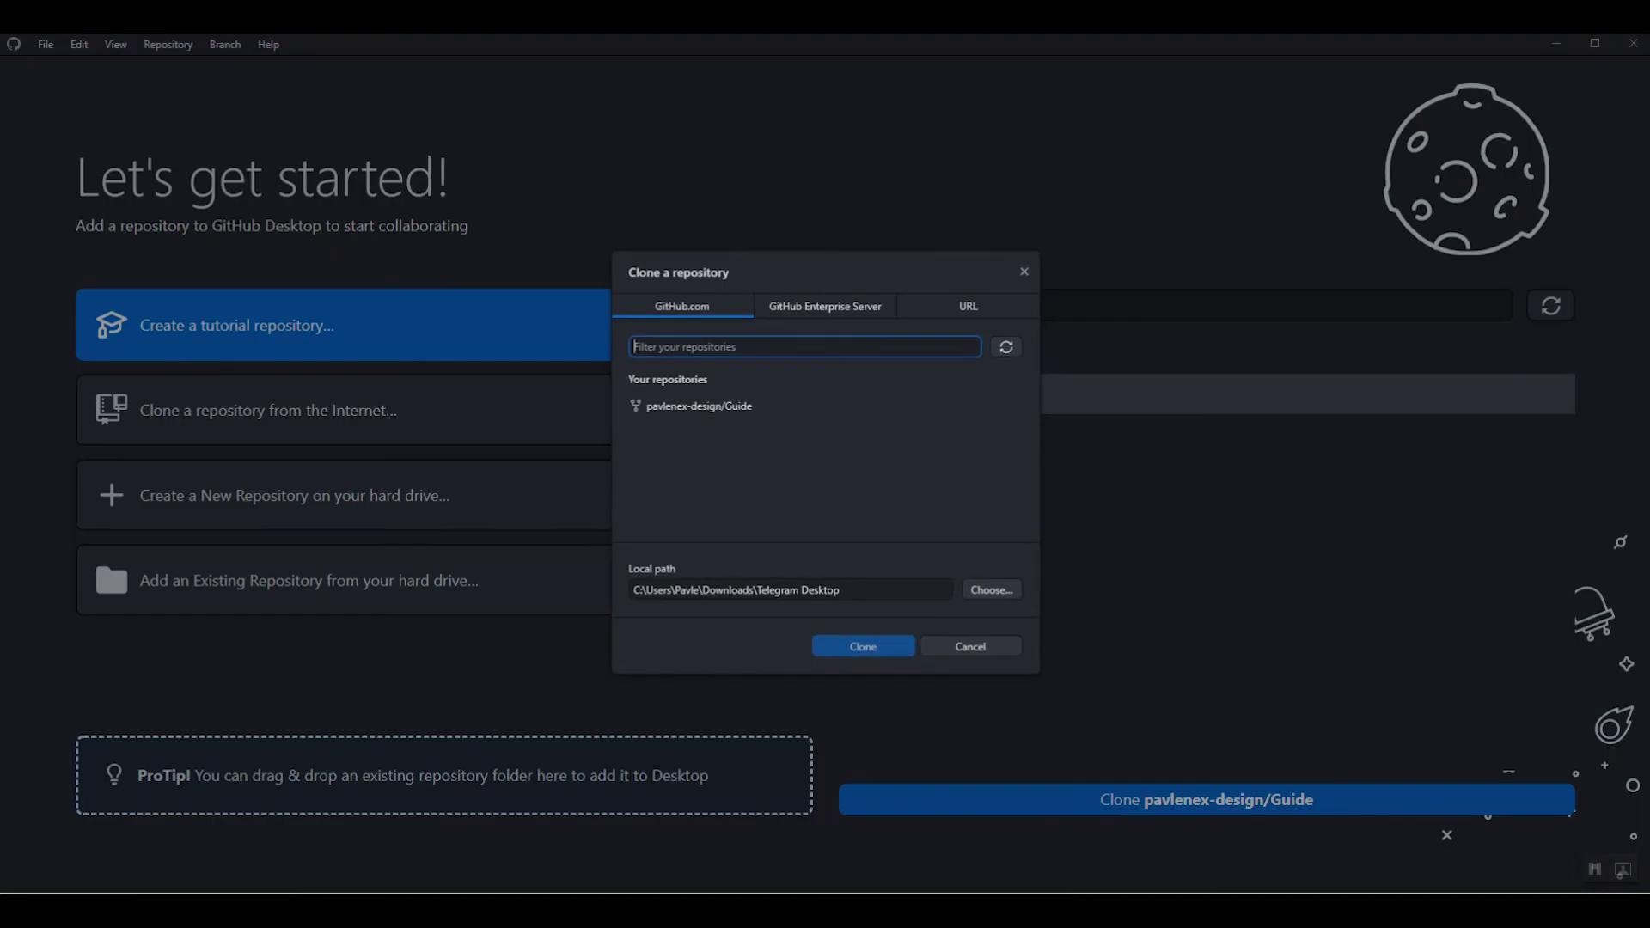
{"action": "left_click", "coordinate": [699, 406]}
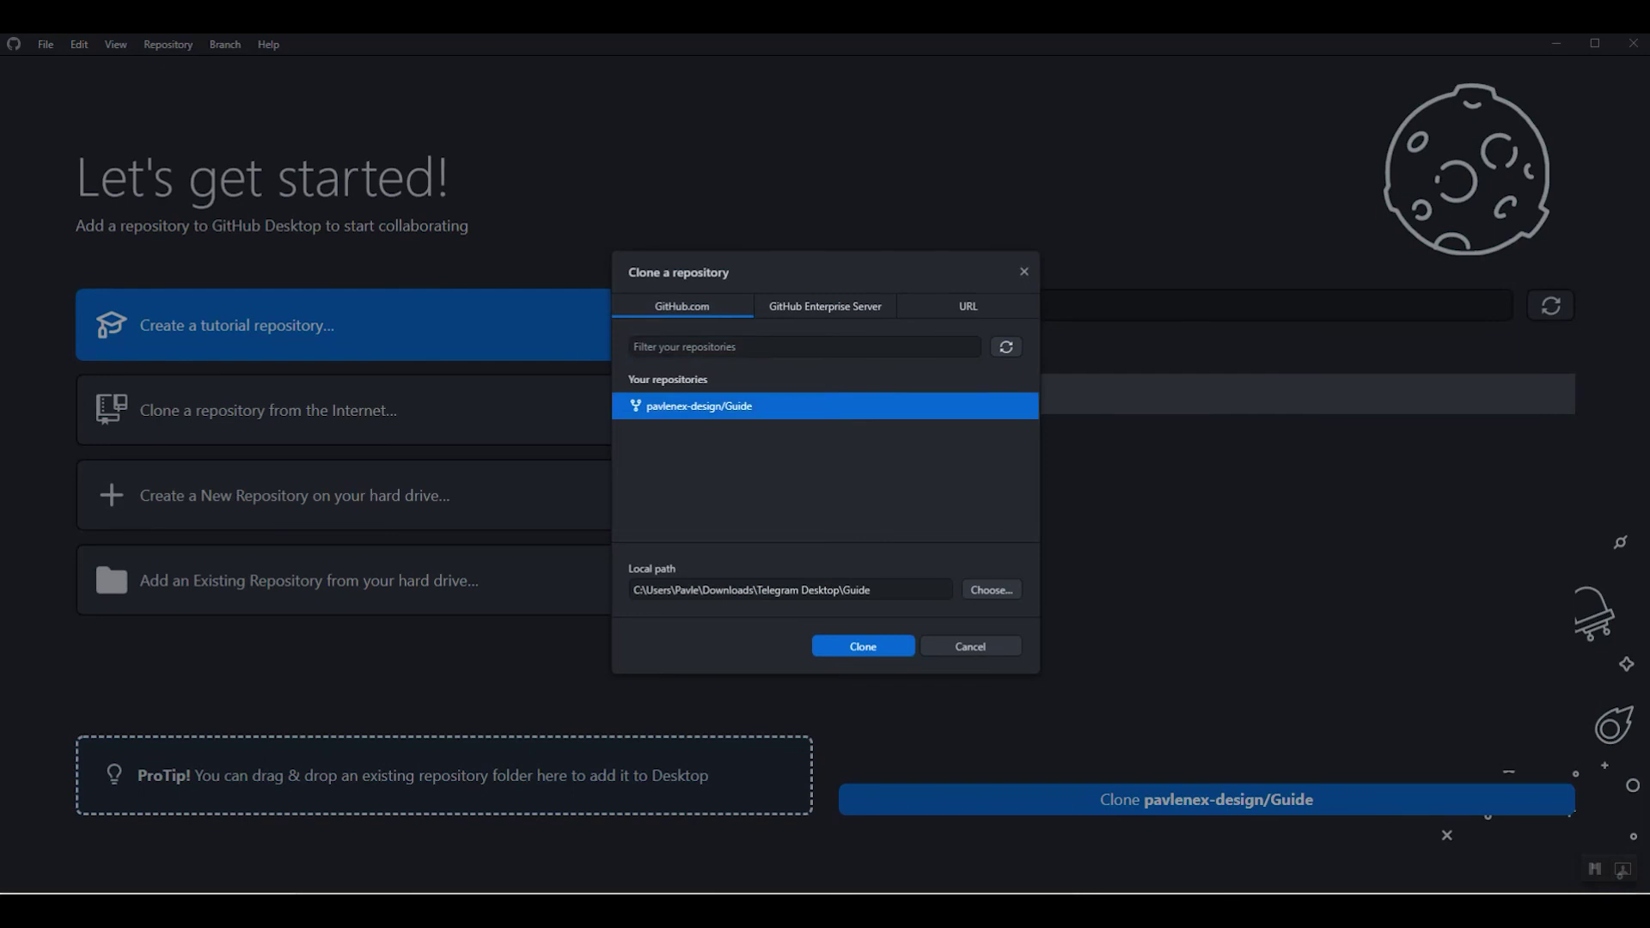
{"action": "left_click", "coordinate": [991, 590]}
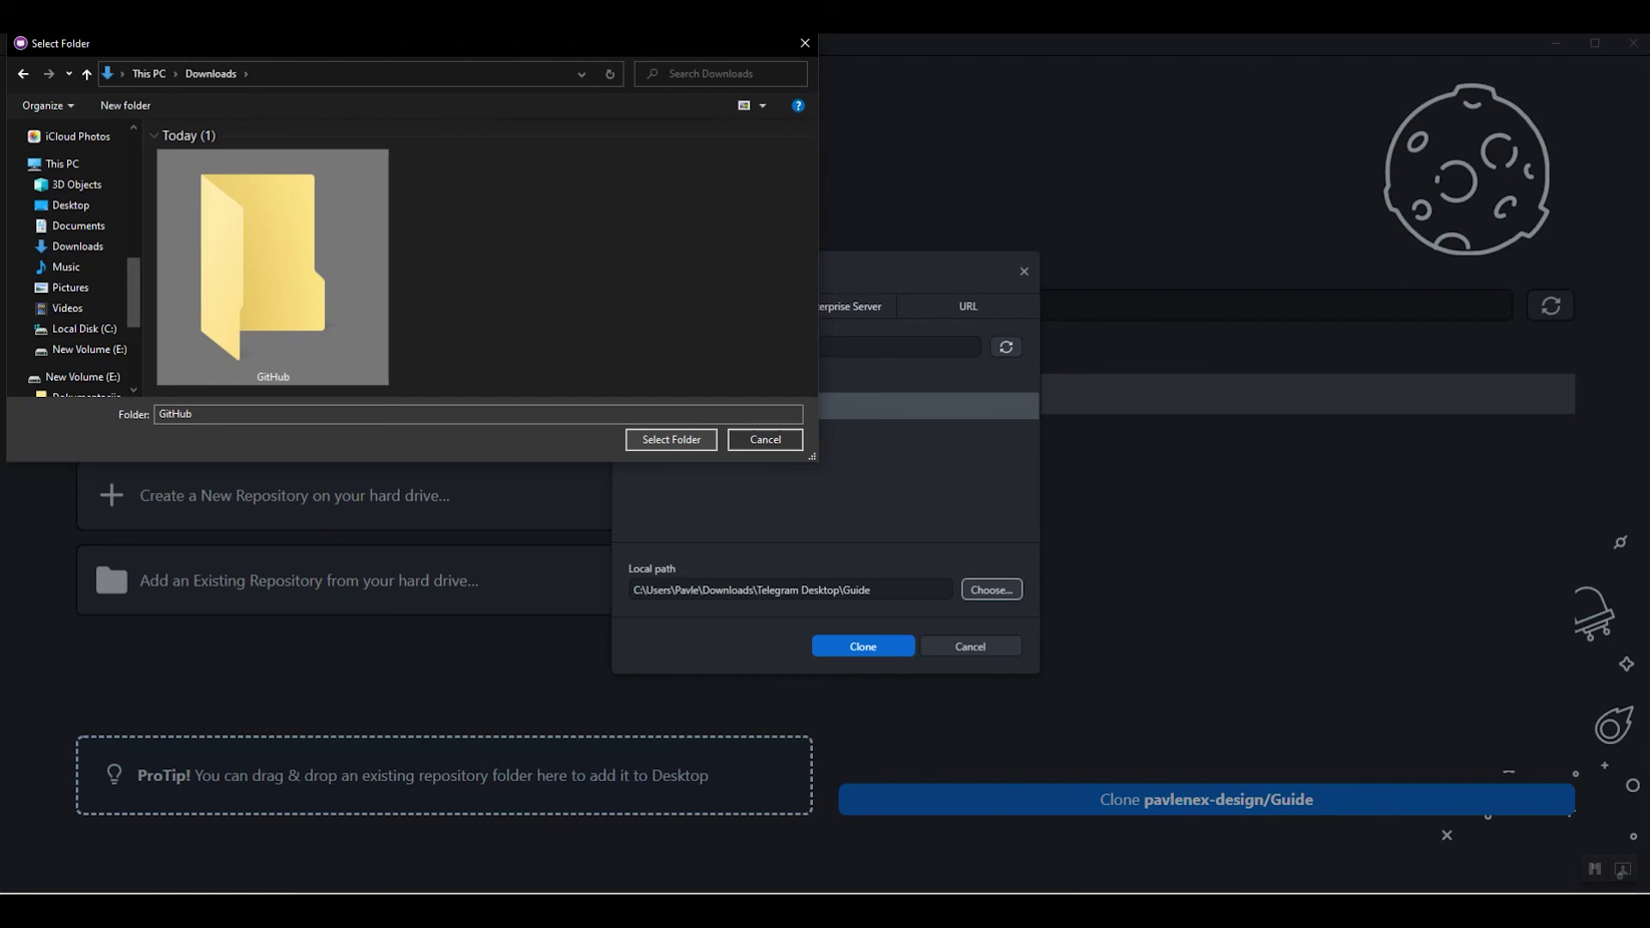
{"action": "key", "text": "Return"}
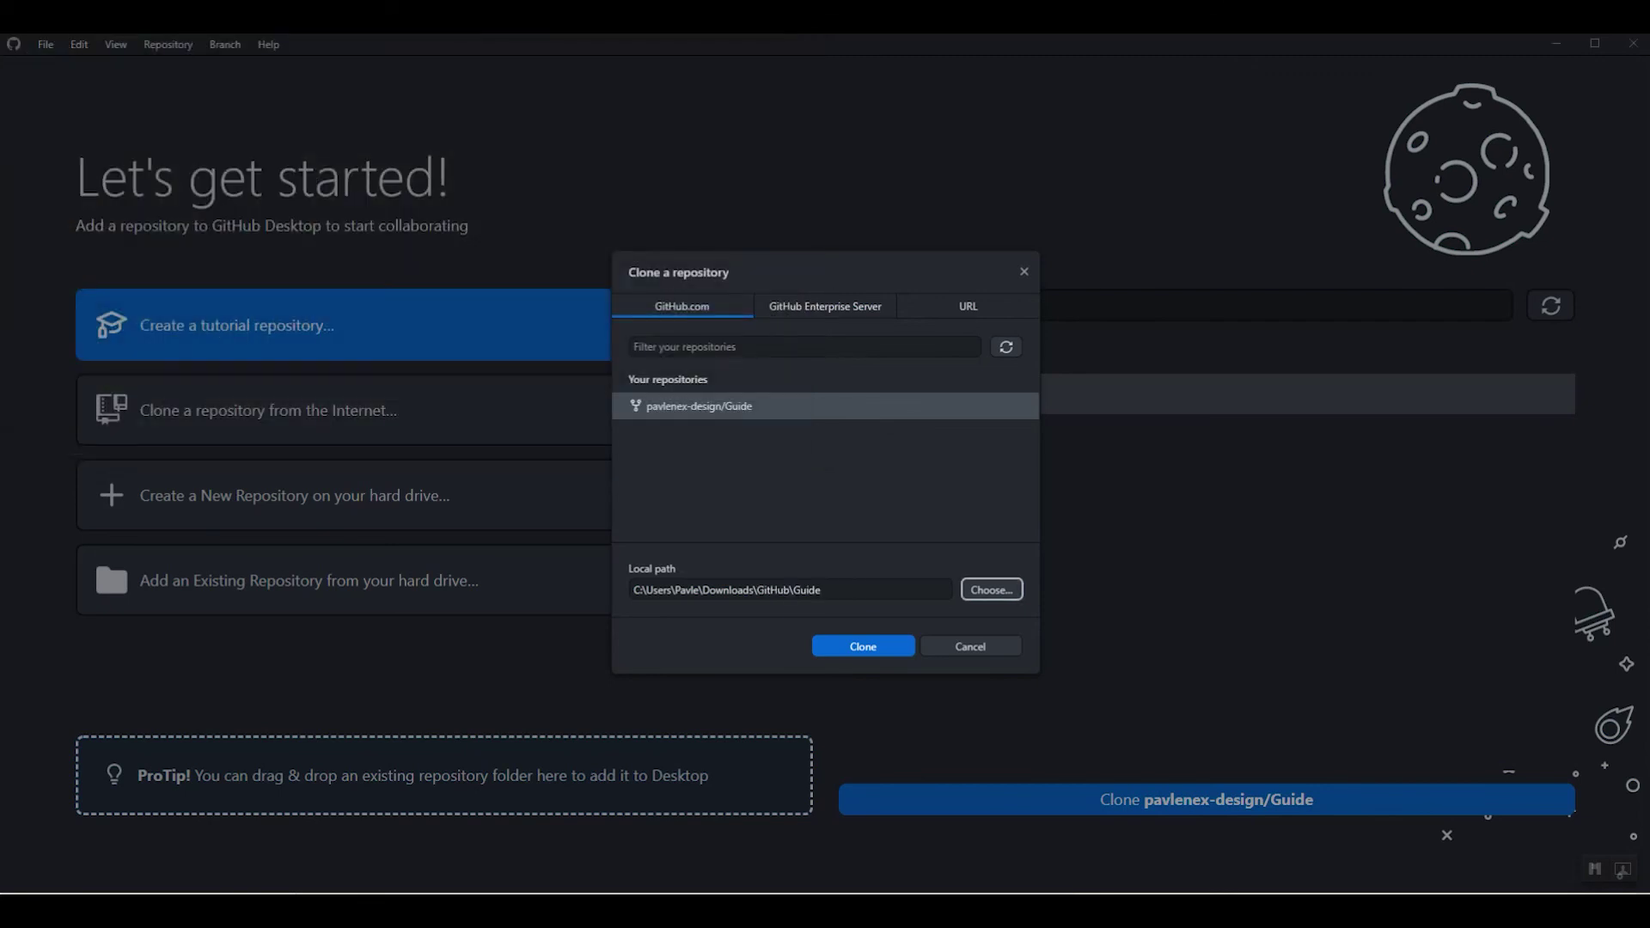
{"action": "key", "text": "Return"}
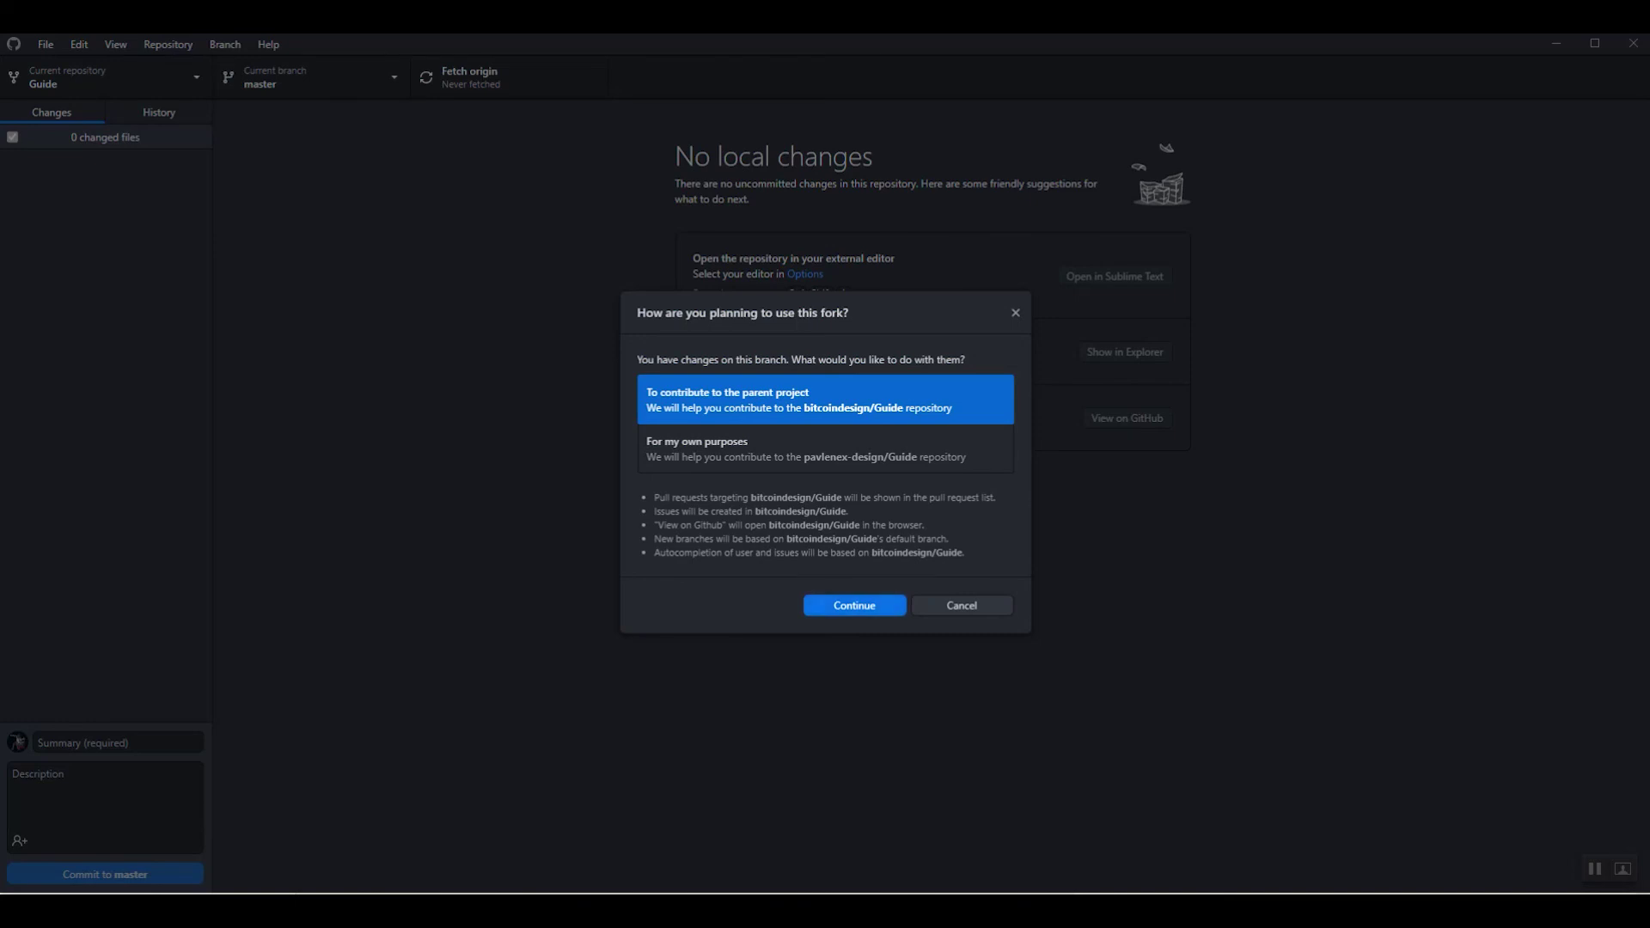
{"action": "key", "text": "Return"}
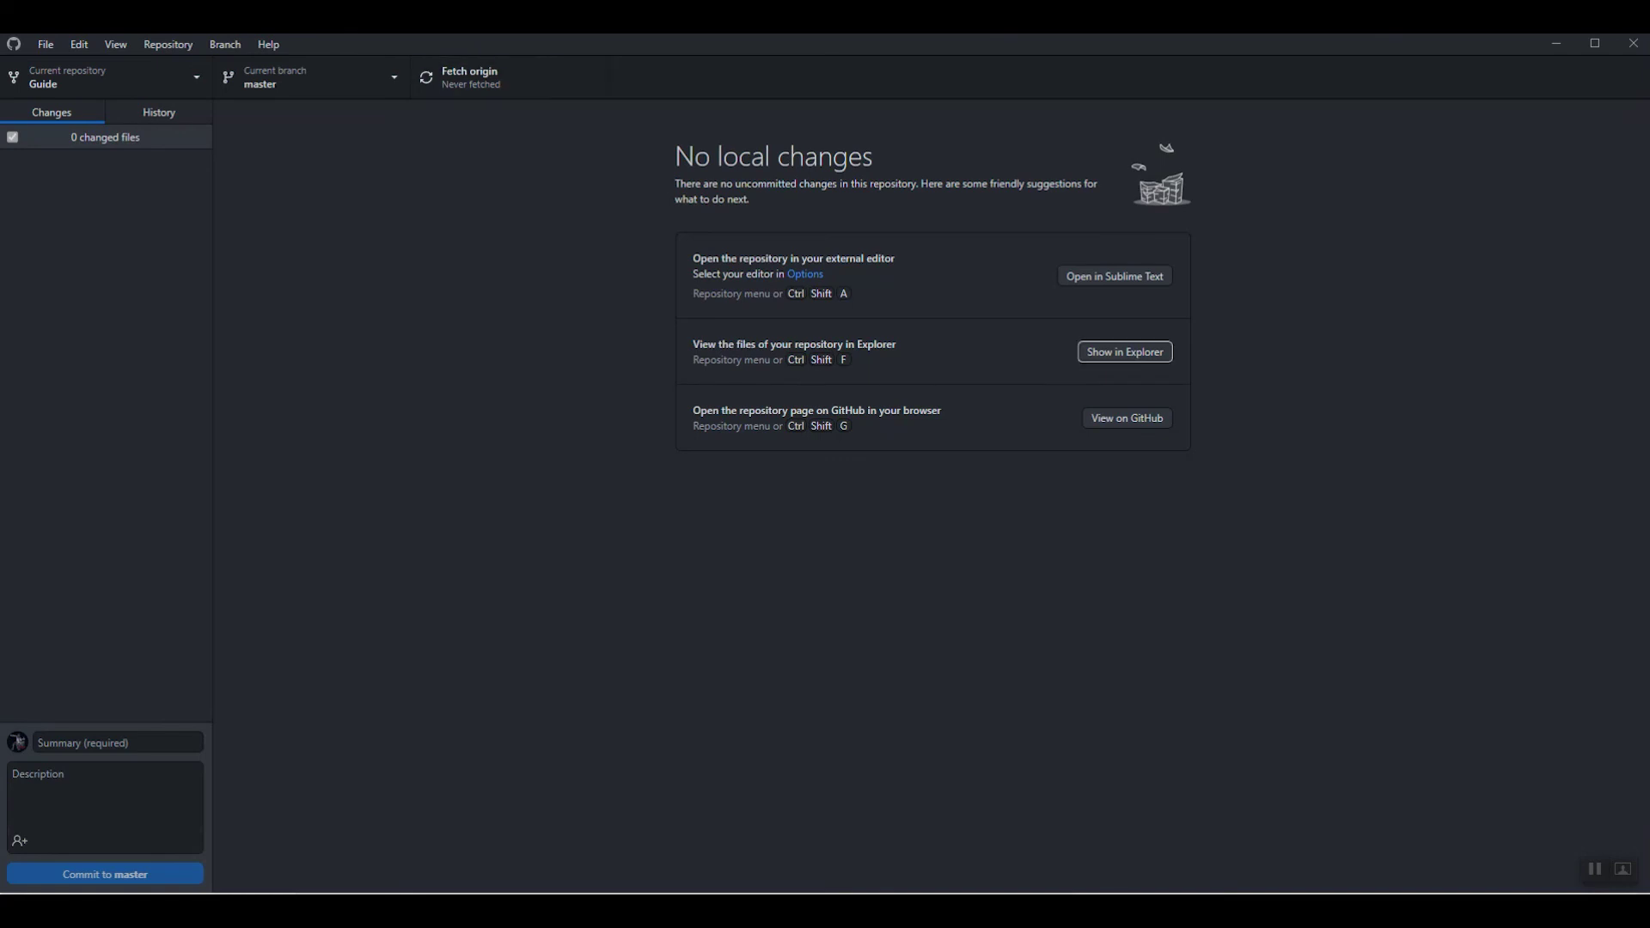
Show the cloned Guide repository in Explorer and compare its files with the fork's file list on GitHub.
{"action": "key", "text": "ctrl+shift+f"}
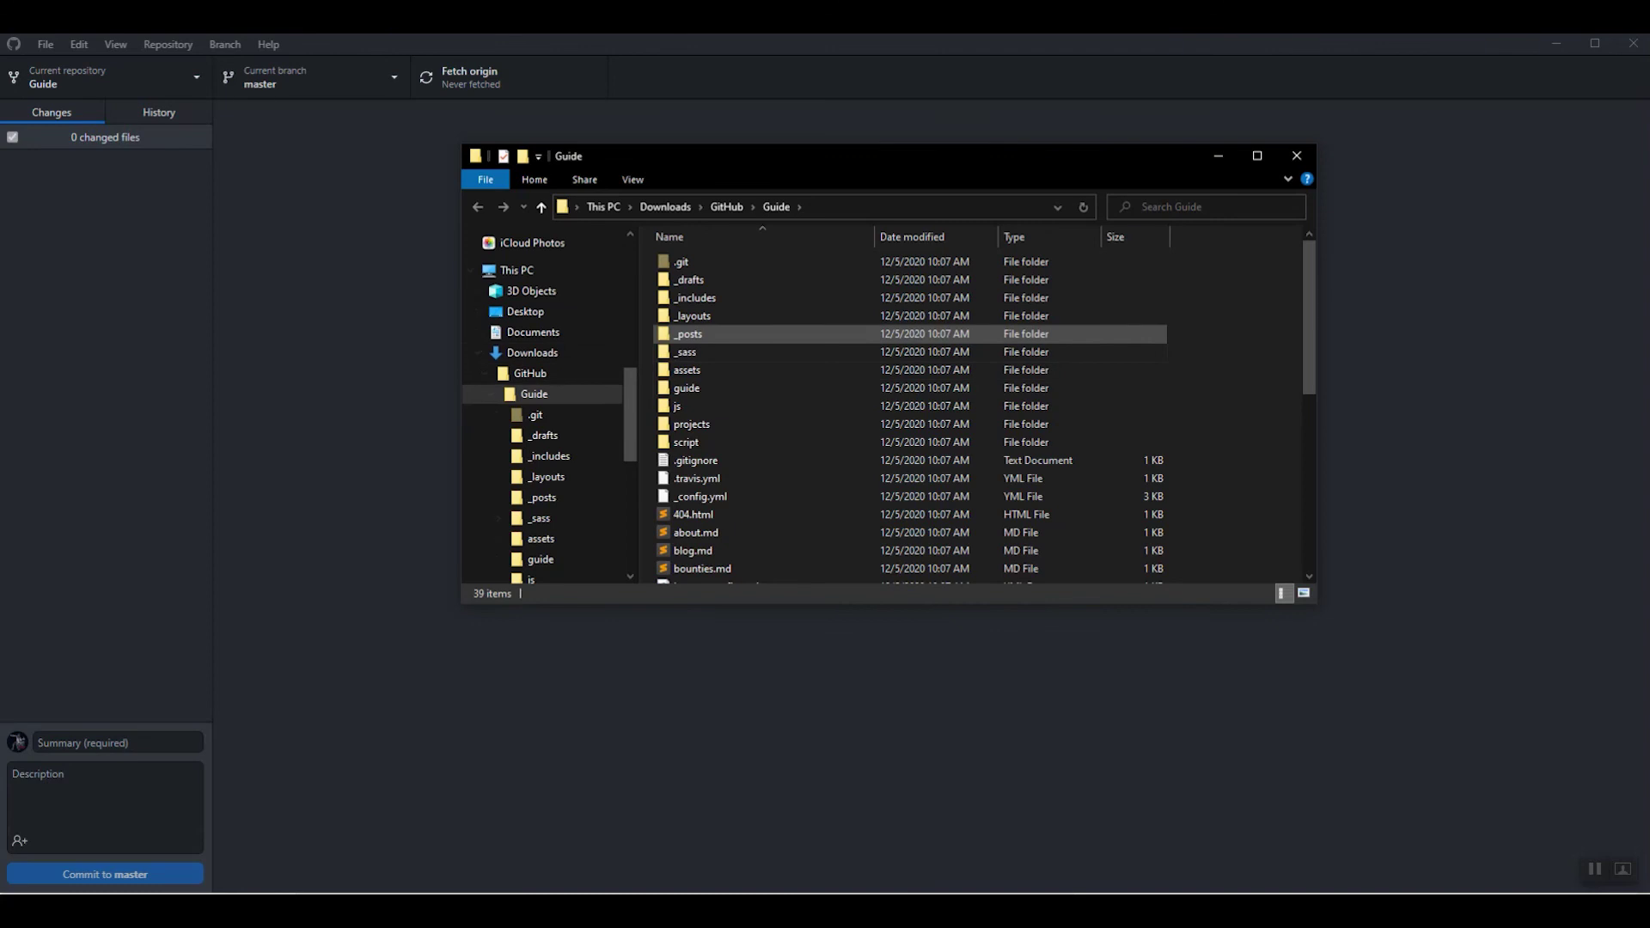
{"action": "scroll", "coordinate": [731, 336], "scroll_direction": "down", "scroll_amount": 3}
{"action": "scroll", "coordinate": [730, 335], "scroll_direction": "up", "scroll_amount": 3}
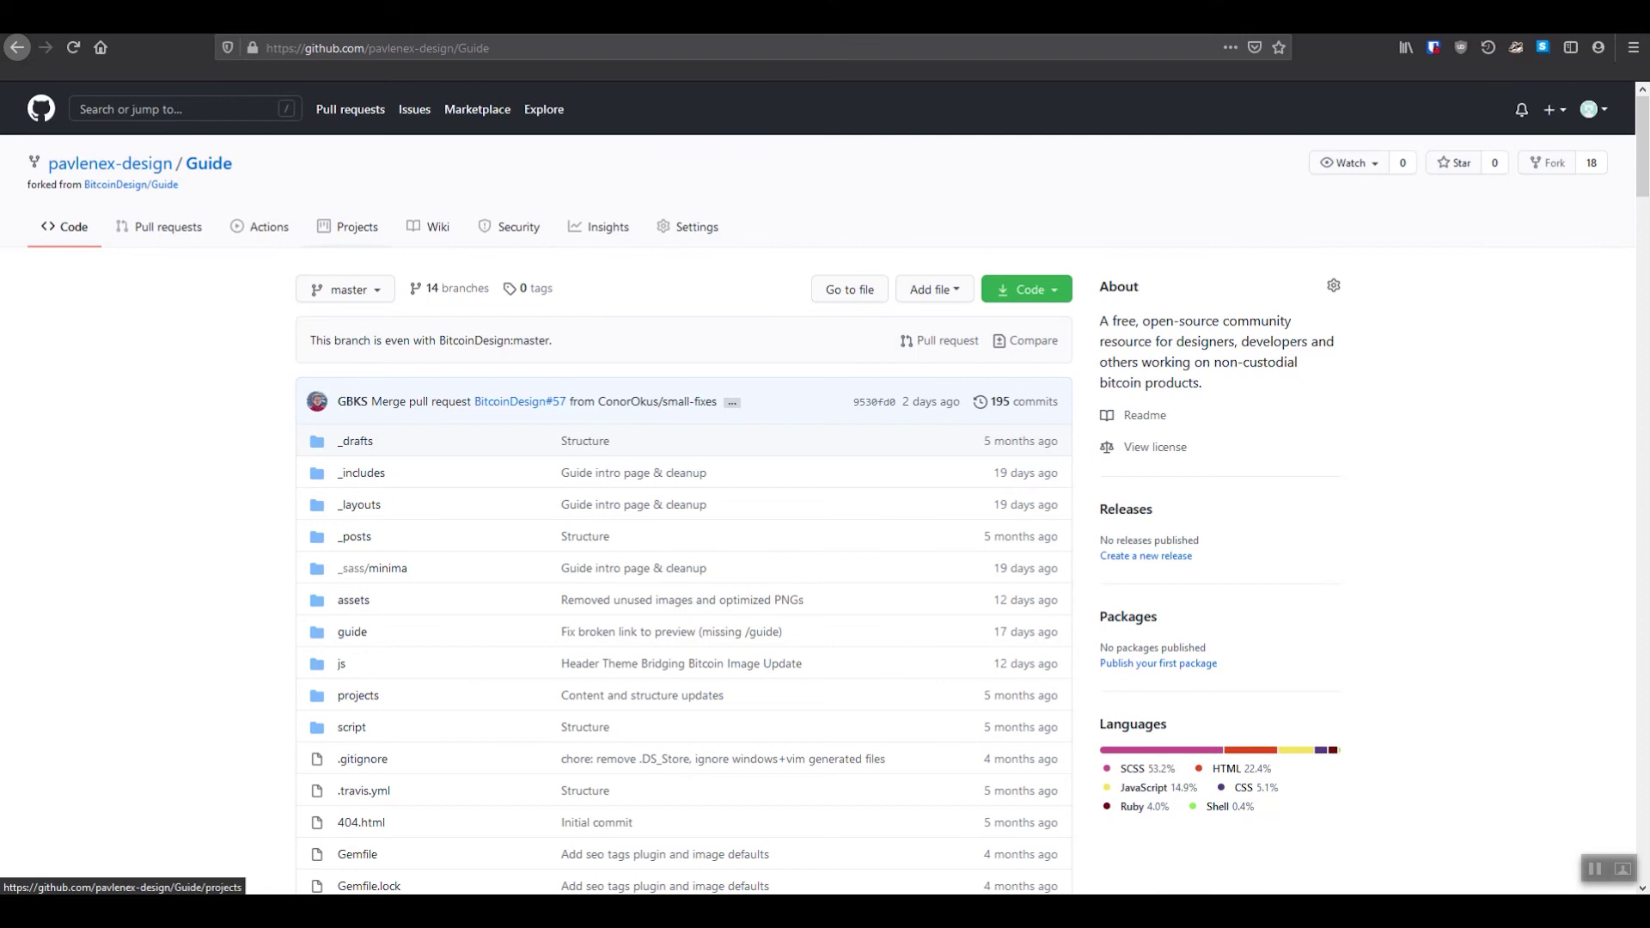
{"action": "scroll", "coordinate": [358, 695], "scroll_direction": "down", "scroll_amount": 3}
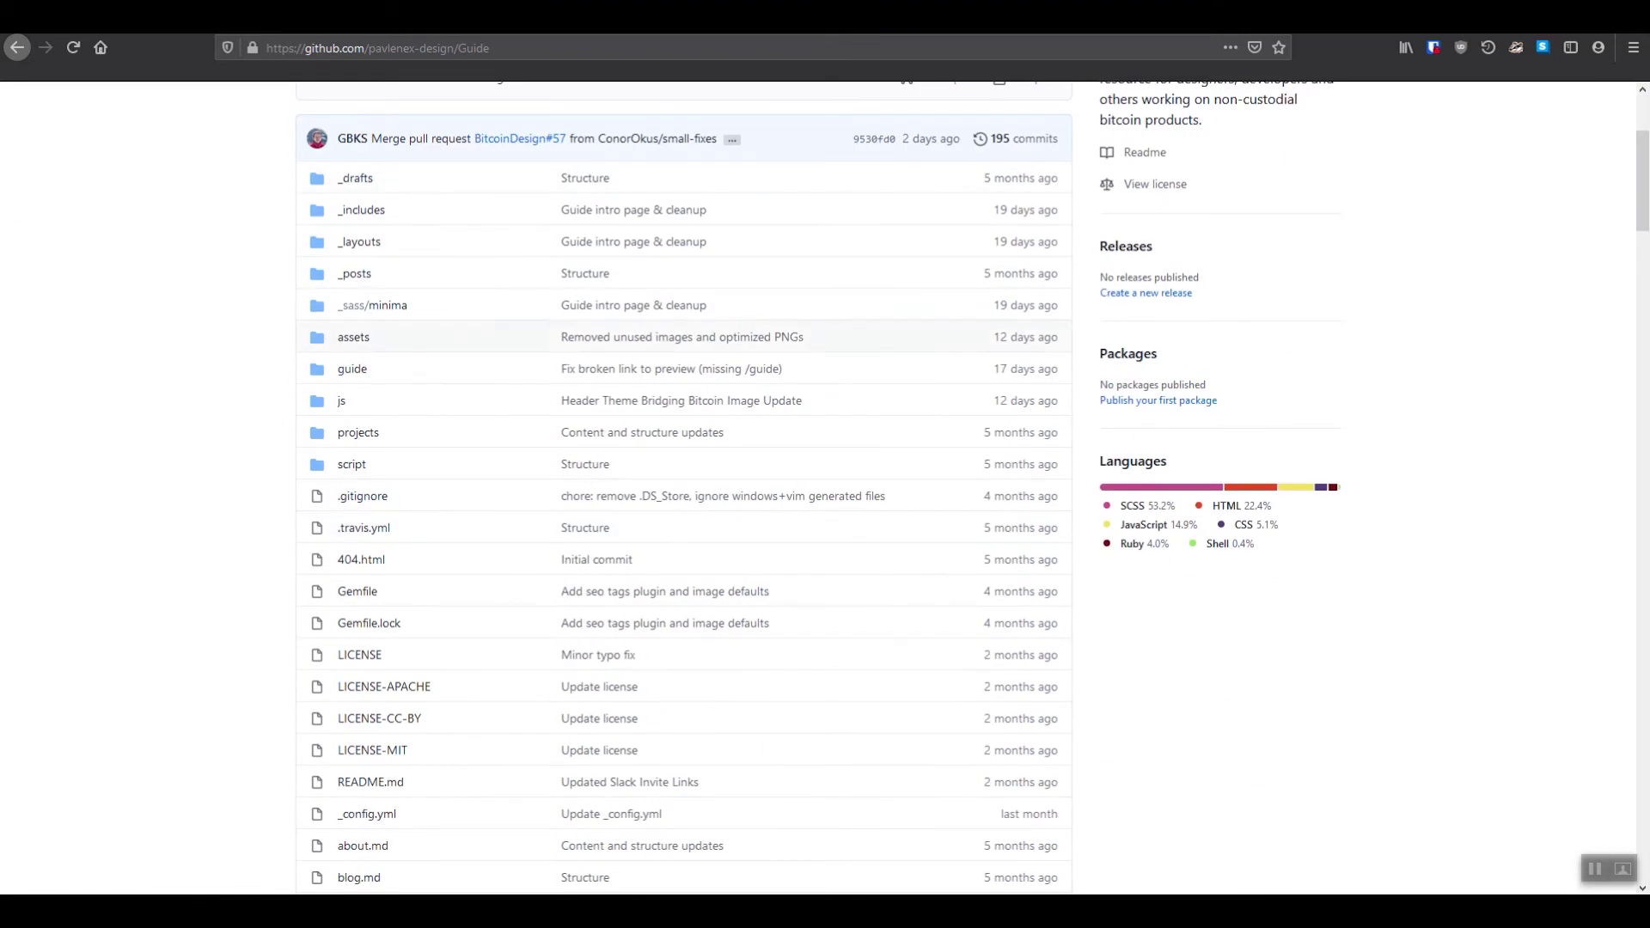
{"action": "key", "text": "alt+Tab"}
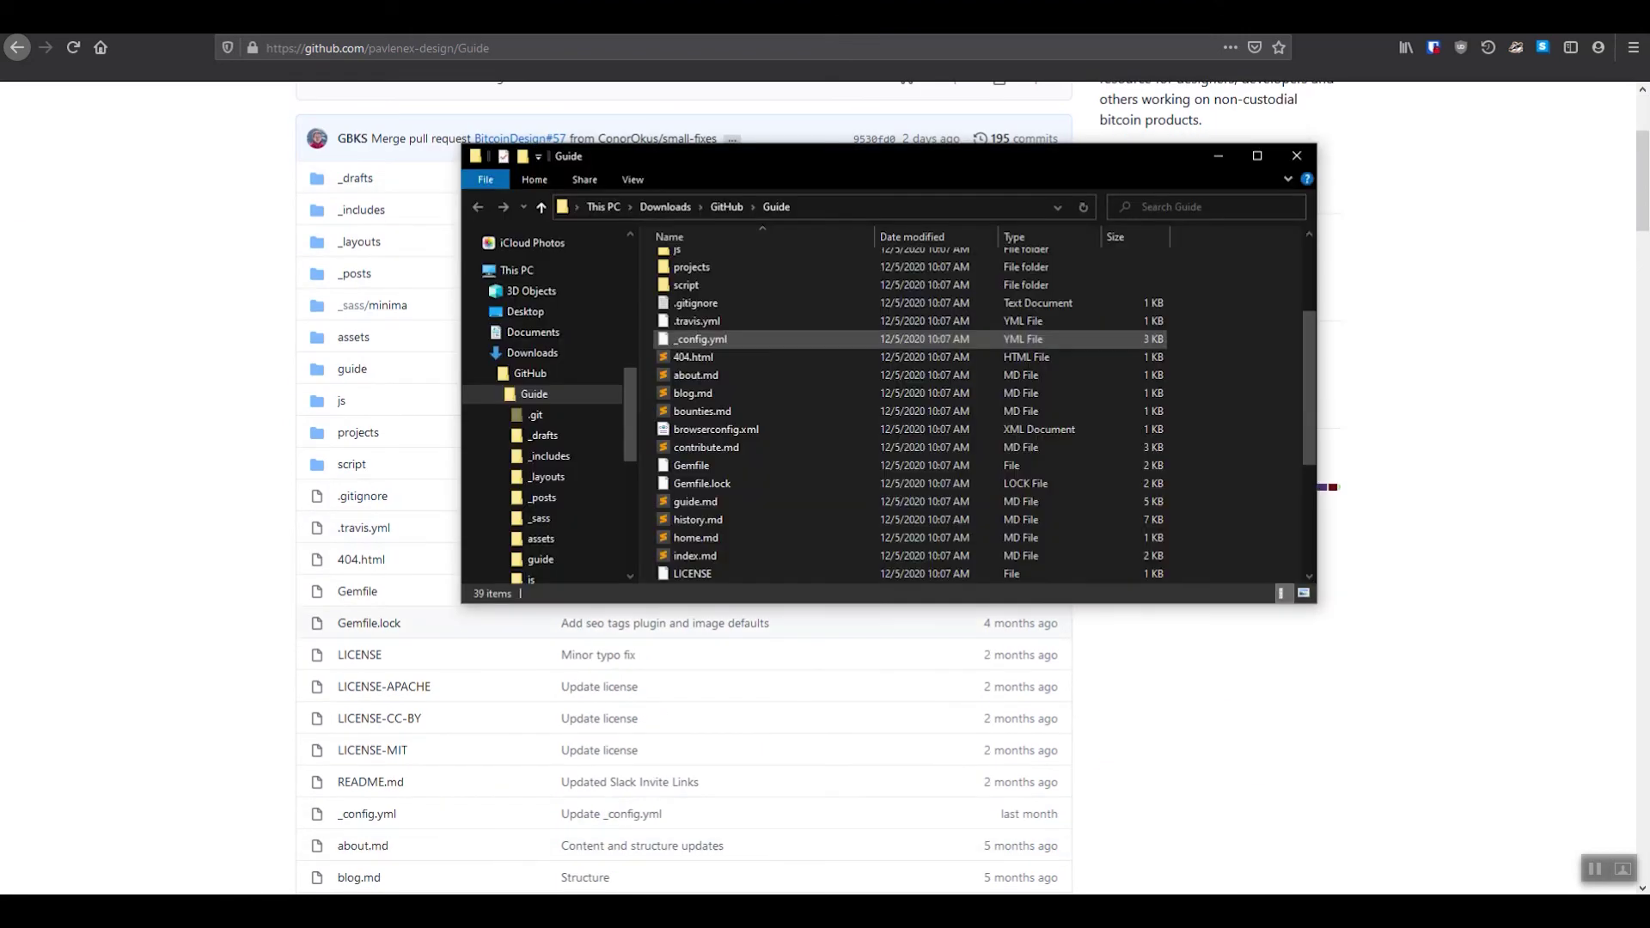
{"action": "scroll", "coordinate": [730, 379], "scroll_direction": "up", "scroll_amount": 1}
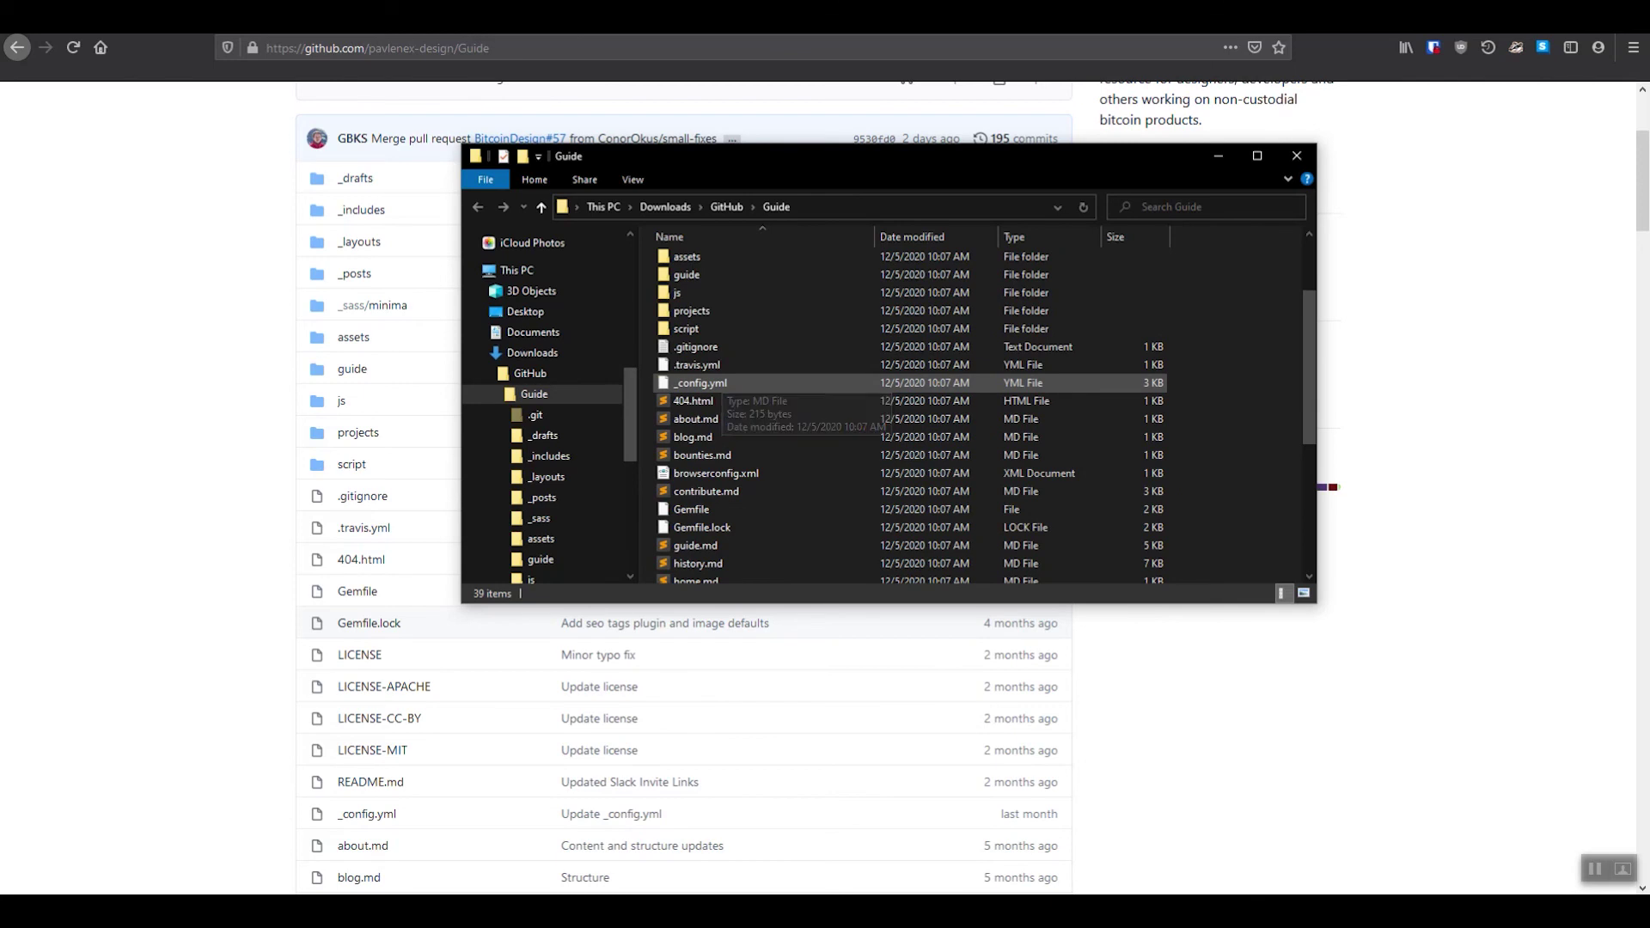
{"action": "scroll", "coordinate": [726, 395], "scroll_direction": "up", "scroll_amount": 1}
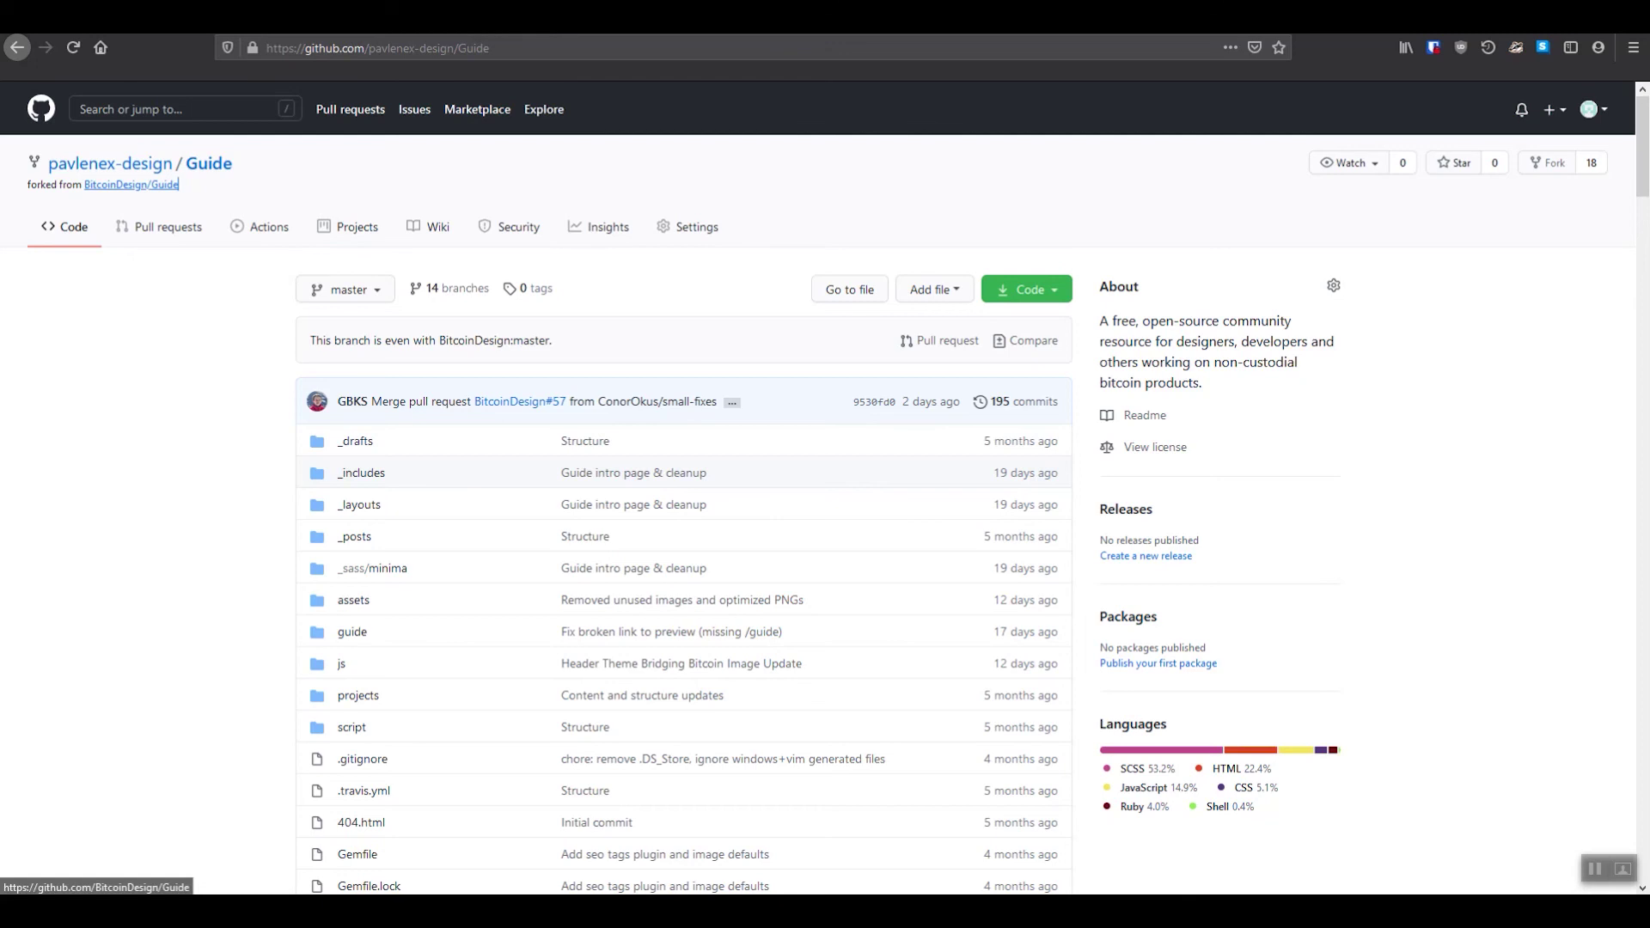
Highlight the fork's name and "forked from" line on GitHub, clear the selection, and preview the linked BitcoinDesign/Guide repository.
{"action": "left_click_drag", "start_coordinate": [181, 185], "coordinate": [152, 185]}
{"action": "triple_click", "coordinate": [152, 185]}
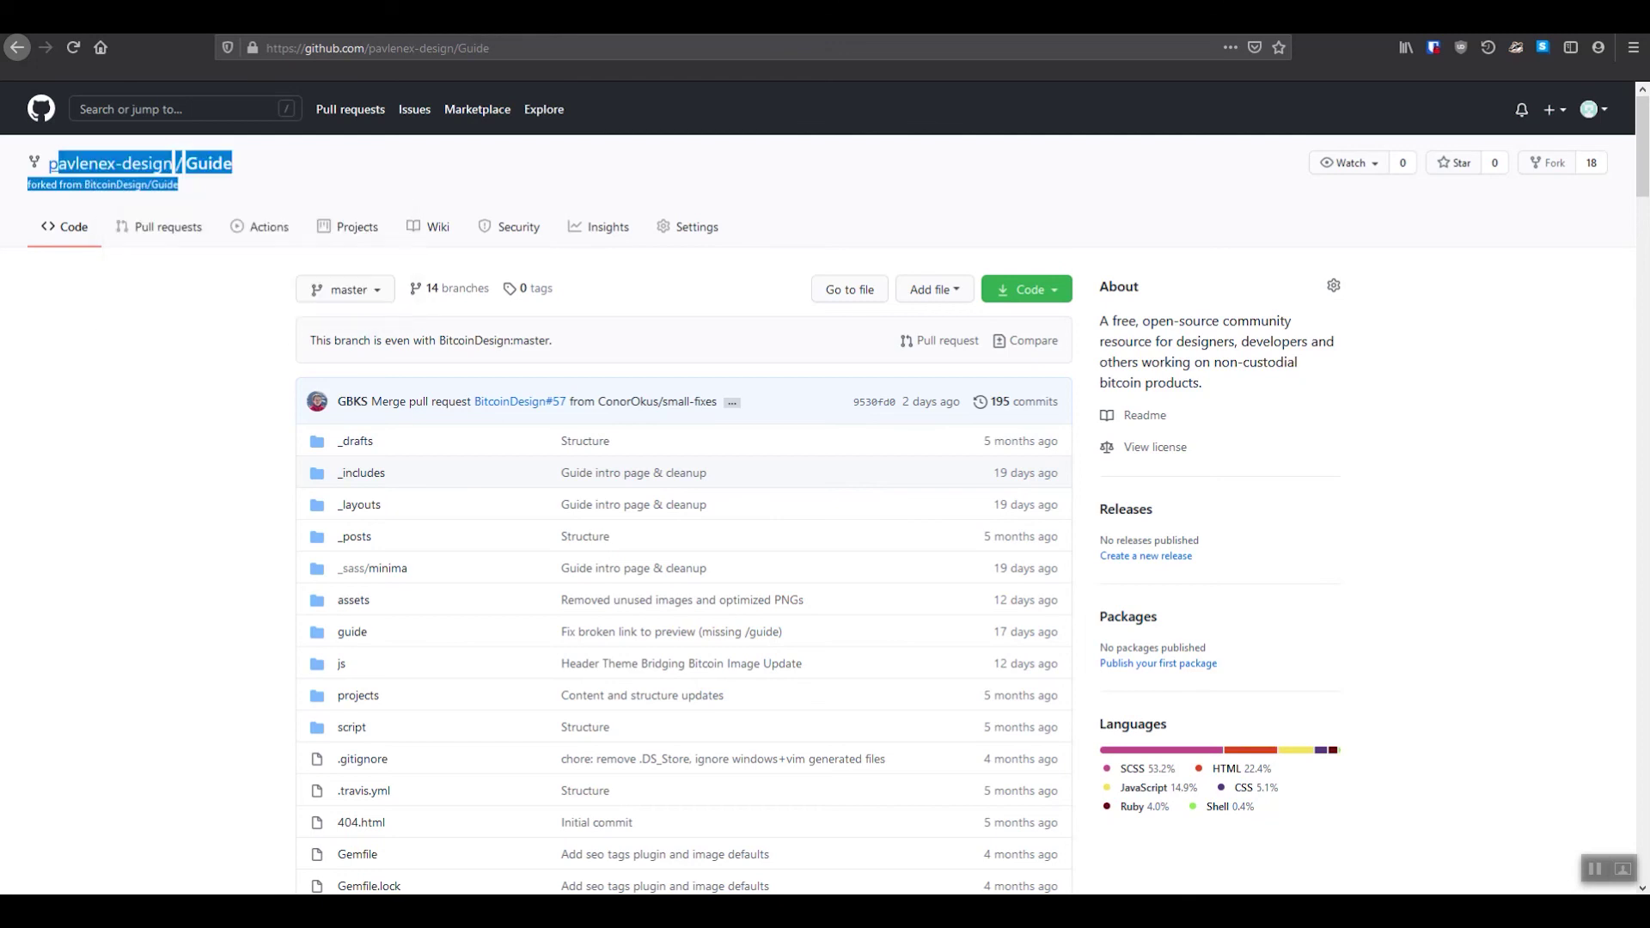
{"action": "left_click", "coordinate": [152, 184]}
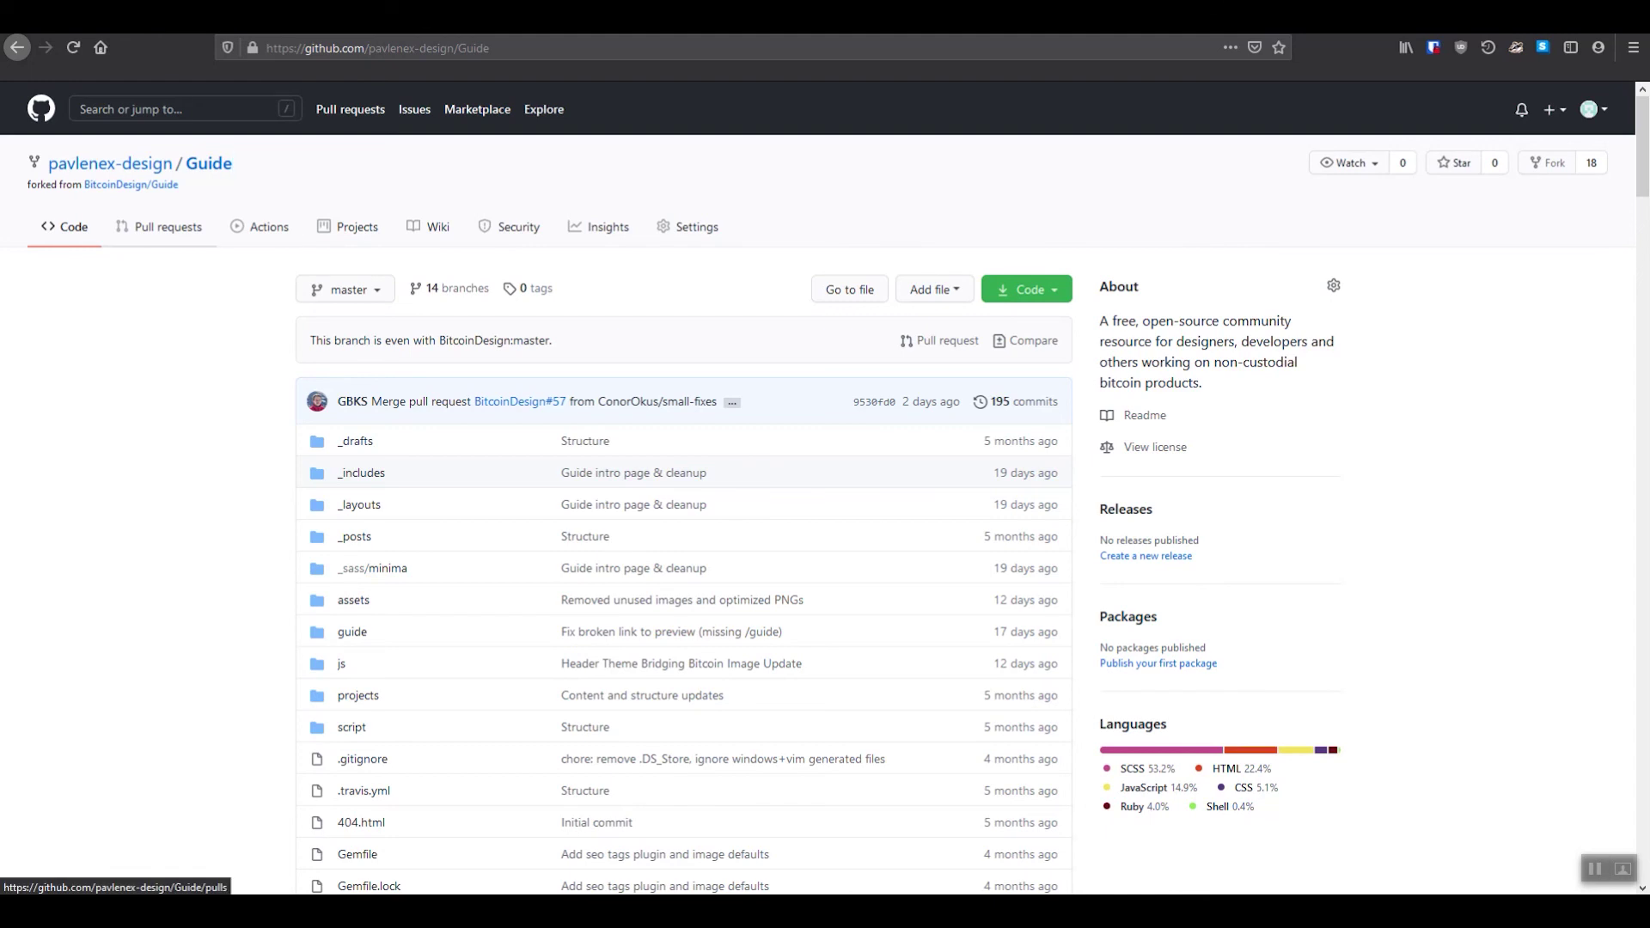
{"action": "mouse_move", "coordinate": [131, 184]}
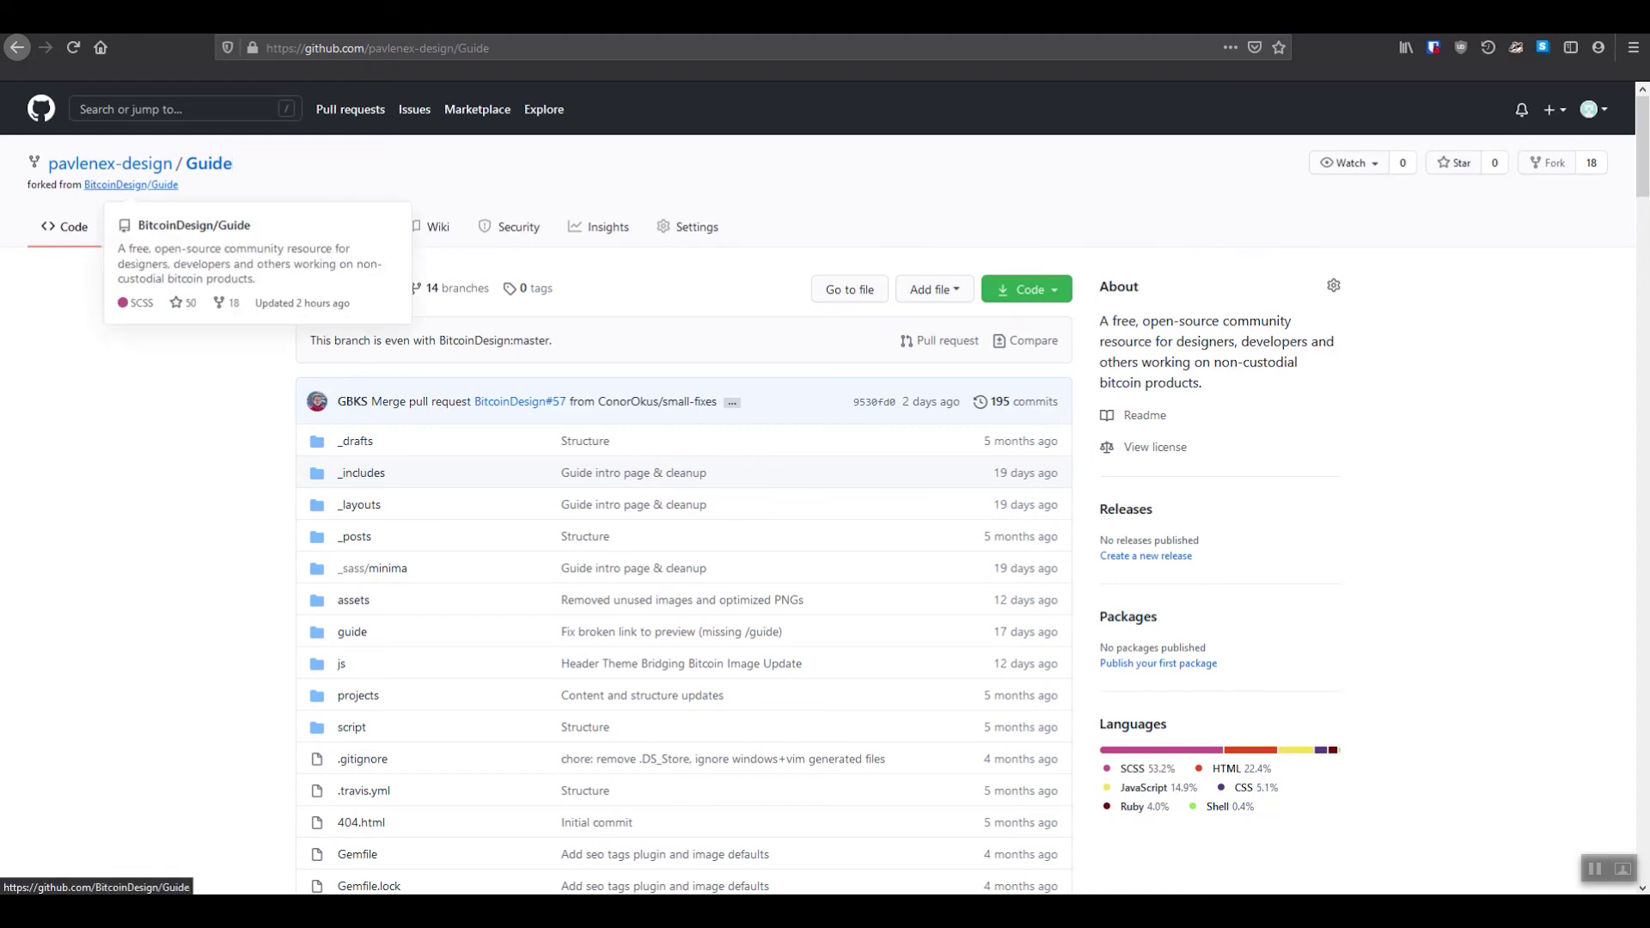